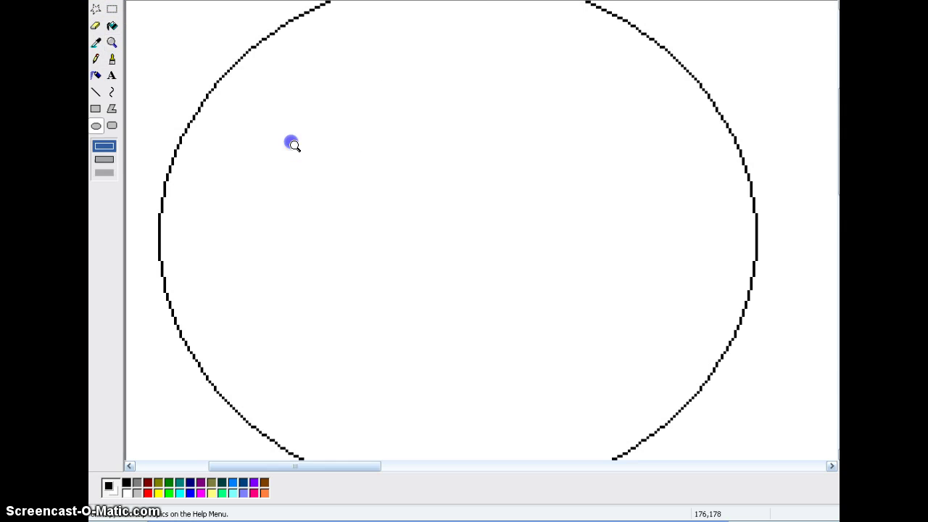
# Draw the cat's left eye freehand with an eyelid line and two highlights, and fill its lower part black around the highlights.
pyautogui.click(95, 59)
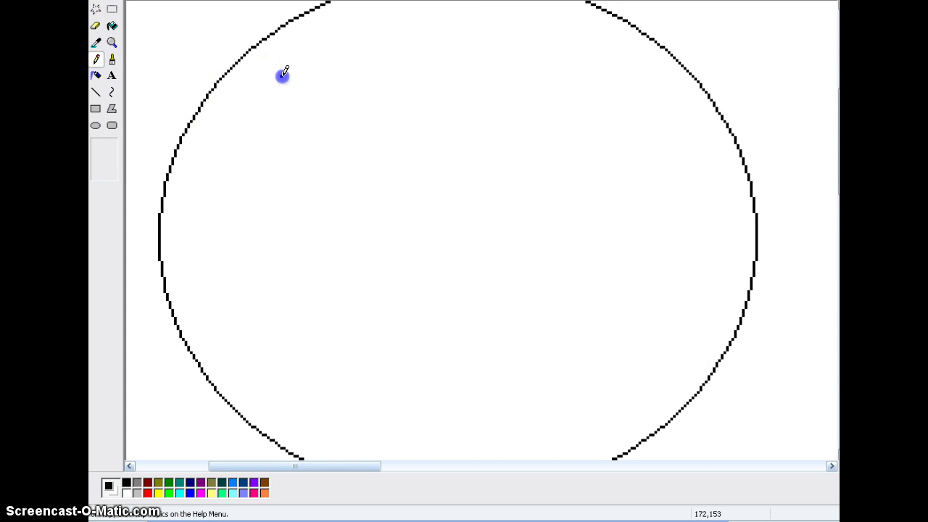
pyautogui.moveTo(283, 74)
pyautogui.mouseDown()
pyautogui.moveTo(405, 193)
pyautogui.moveTo(410, 273)
pyautogui.moveTo(334, 270)
pyautogui.moveTo(268, 224)
pyautogui.moveTo(282, 74)
pyautogui.moveTo(271, 220)
pyautogui.moveTo(367, 155)
pyautogui.mouseUp()
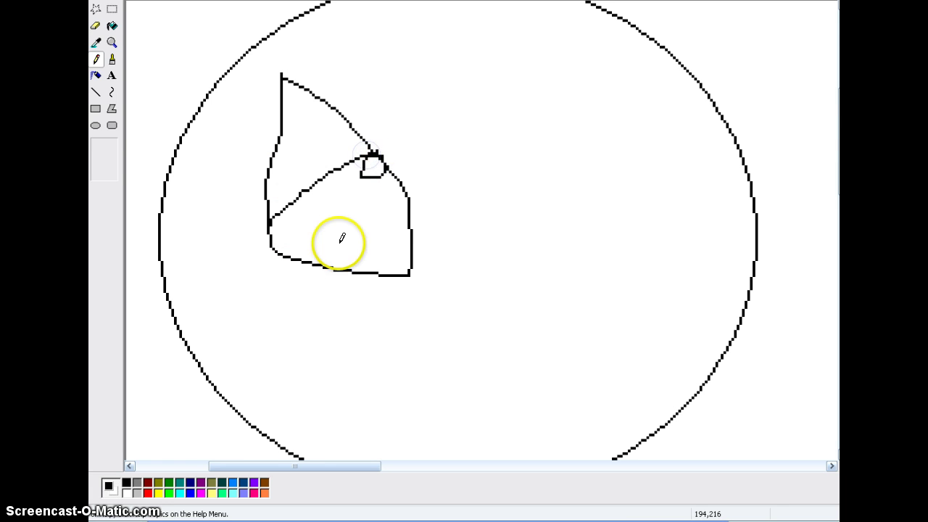
pyautogui.moveTo(353, 214); pyautogui.dragTo(347, 251)
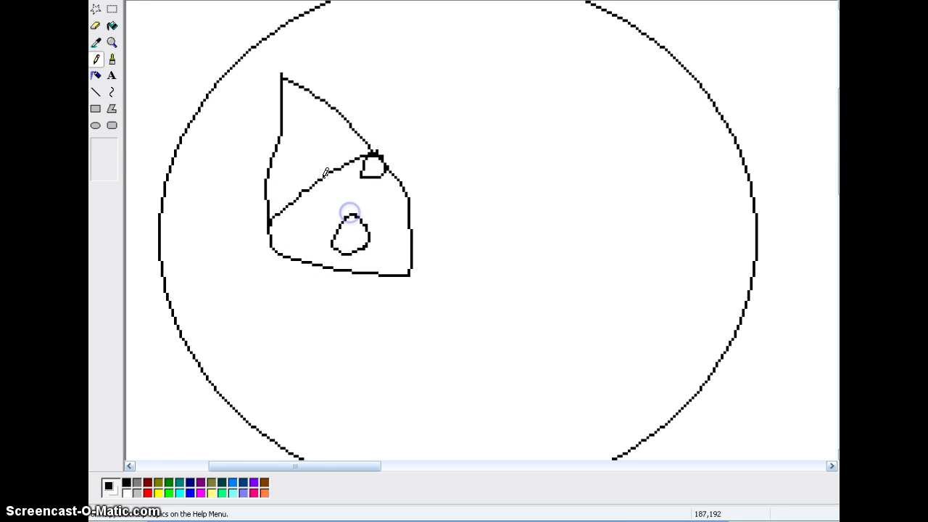
pyautogui.click(112, 26)
pyautogui.click(381, 201)
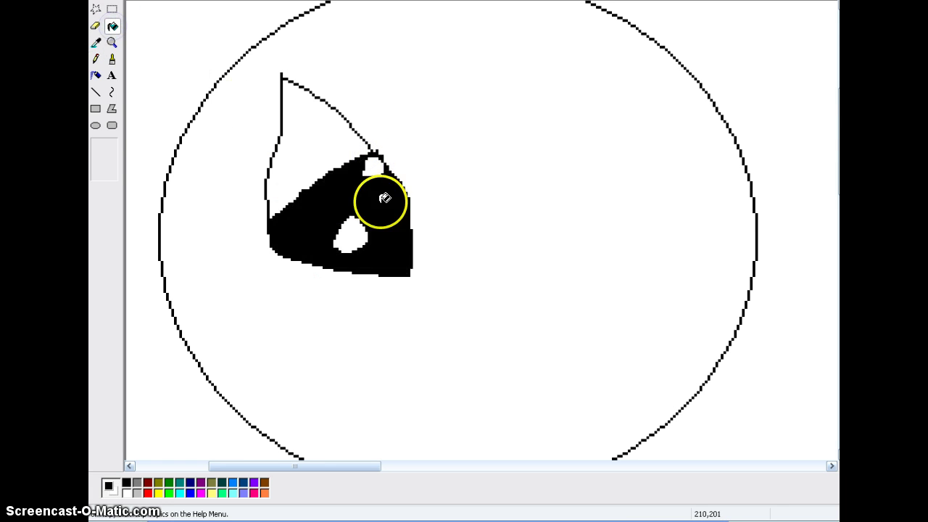
# Draw the narrower, slanted right eye with a curved dividing line and two highlights, and fill its inner part black.
pyautogui.click(95, 59)
pyautogui.moveTo(439, 261)
pyautogui.mouseDown()
pyautogui.moveTo(484, 216)
pyautogui.moveTo(591, 148)
pyautogui.mouseUp()
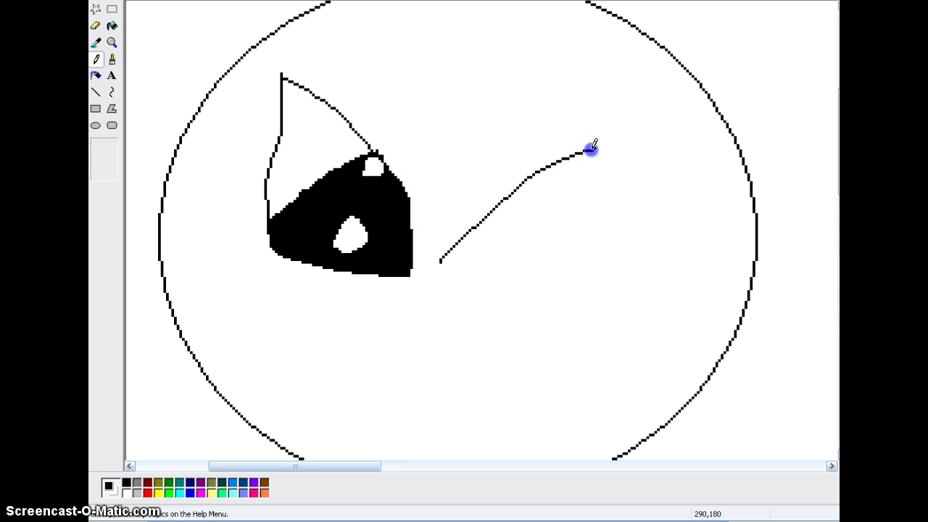
pyautogui.moveTo(614, 185)
pyautogui.mouseDown()
pyautogui.moveTo(572, 240)
pyautogui.moveTo(452, 258)
pyautogui.mouseUp()
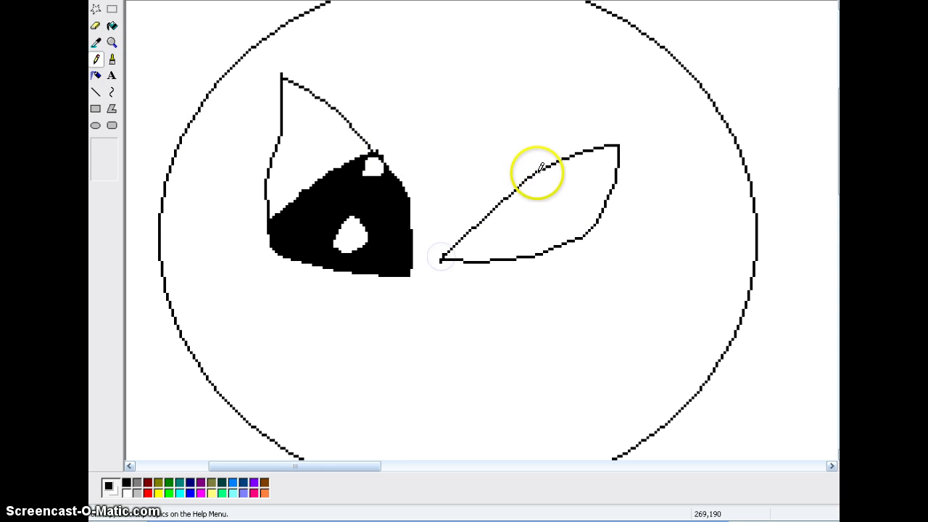
pyautogui.moveTo(535, 171)
pyautogui.mouseDown()
pyautogui.moveTo(559, 182)
pyautogui.moveTo(536, 208)
pyautogui.mouseUp()
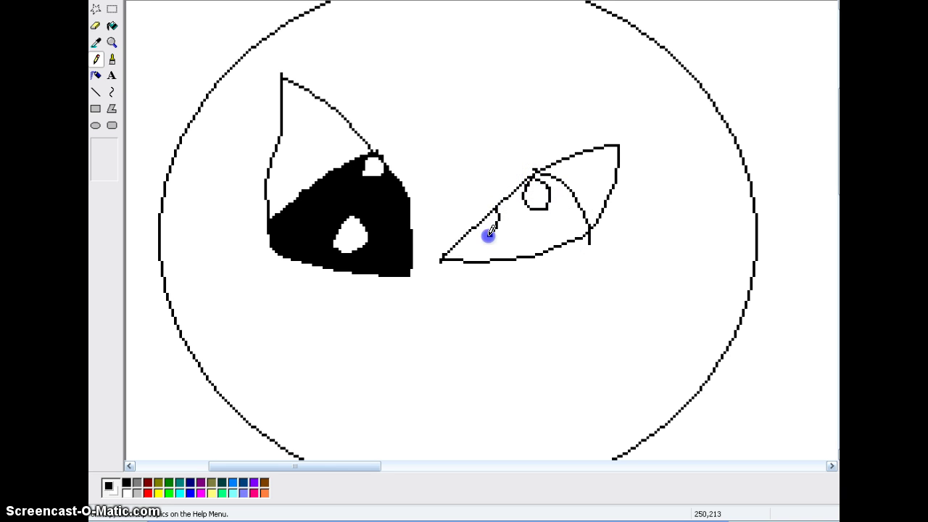
pyautogui.click(113, 26)
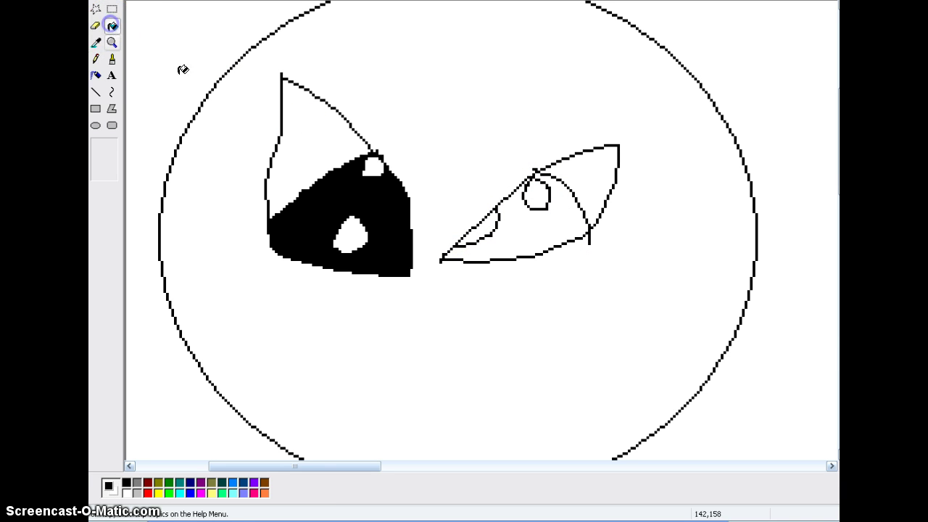
pyautogui.click(512, 230)
# Fill the remaining white outer sections of both eyes with dark green.
pyautogui.click(158, 483)
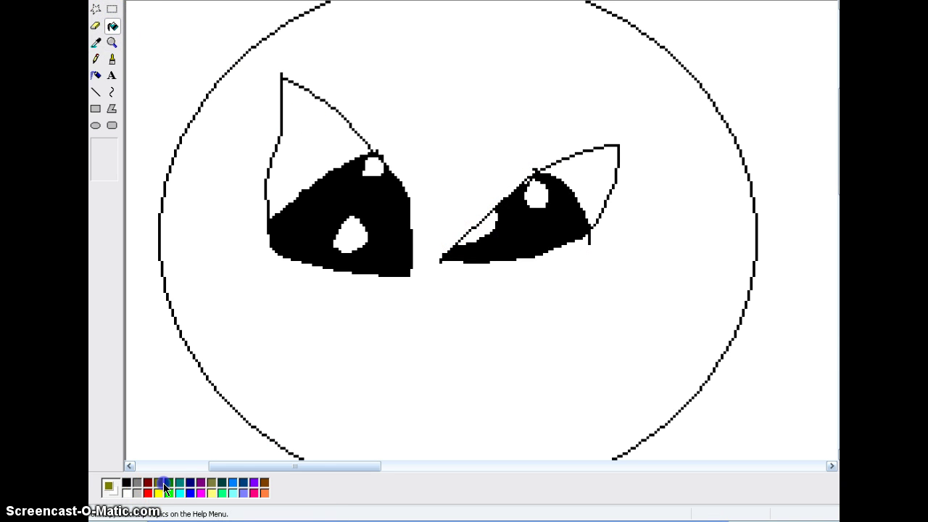
pyautogui.click(169, 482)
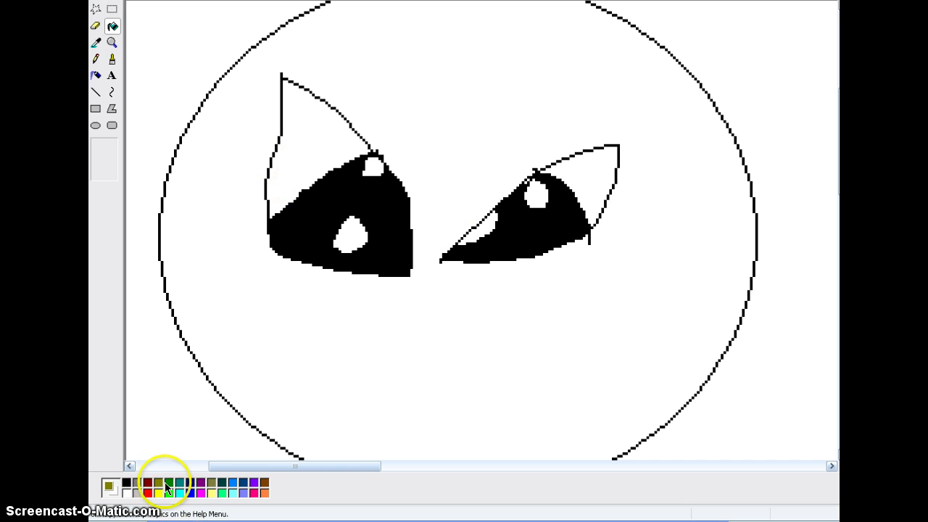
pyautogui.click(297, 173)
pyautogui.click(586, 170)
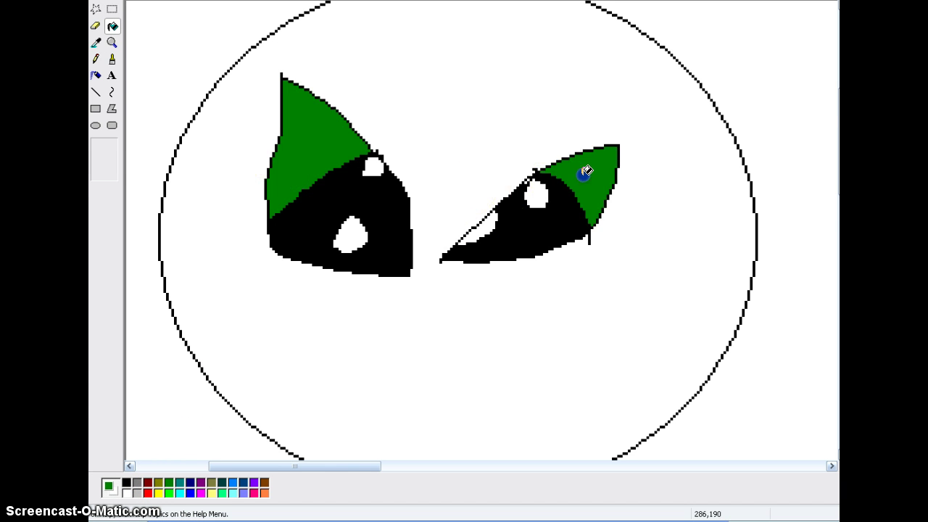
# Draw a small T-shaped nose outline below and between the eyes in dark green, and fill it with the same green.
pyautogui.scroll(-3, 584, 174)
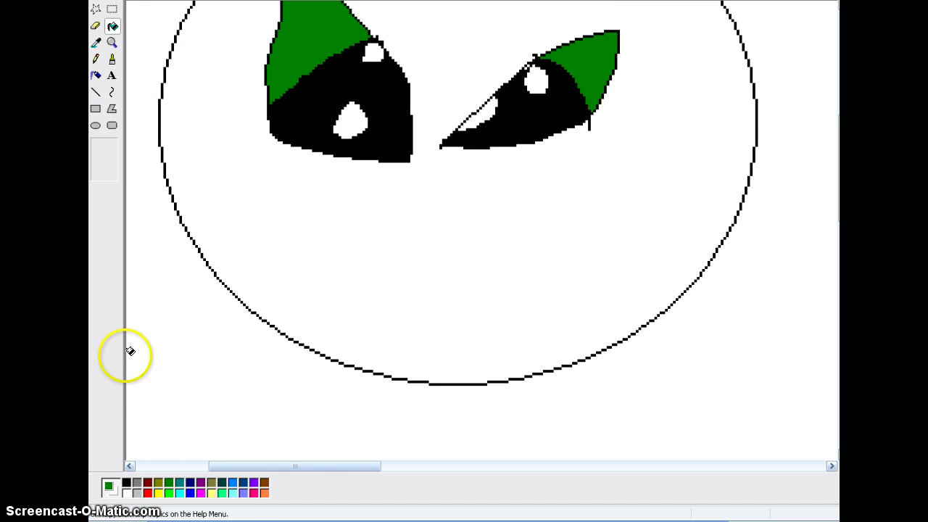
pyautogui.click(102, 61)
pyautogui.click(432, 184)
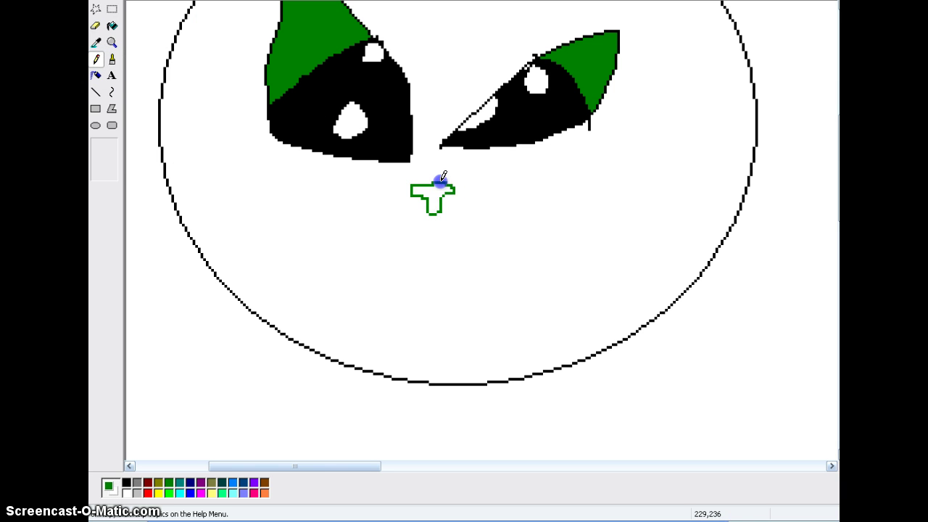
pyautogui.click(112, 25)
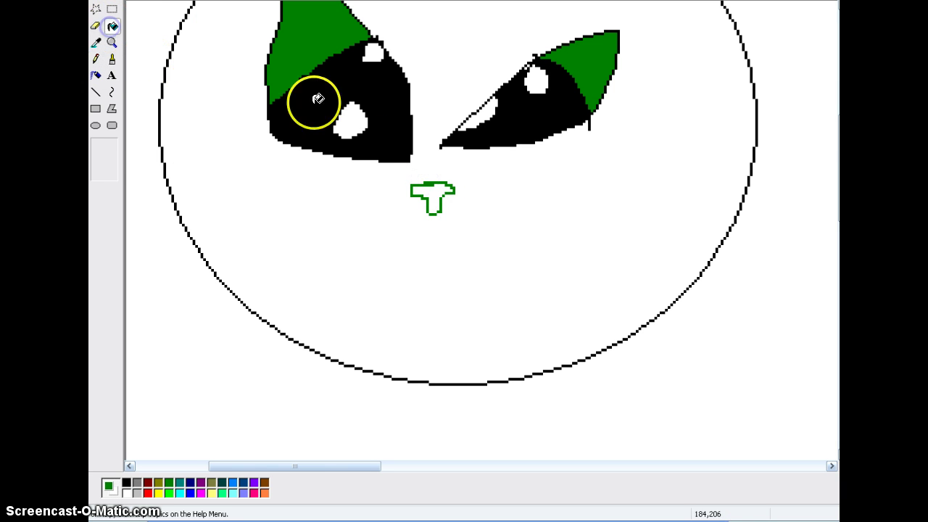
pyautogui.click(433, 195)
# Draw the mouth in black as two curved pencil lines running down from the nose, one to each side.
pyautogui.click(96, 59)
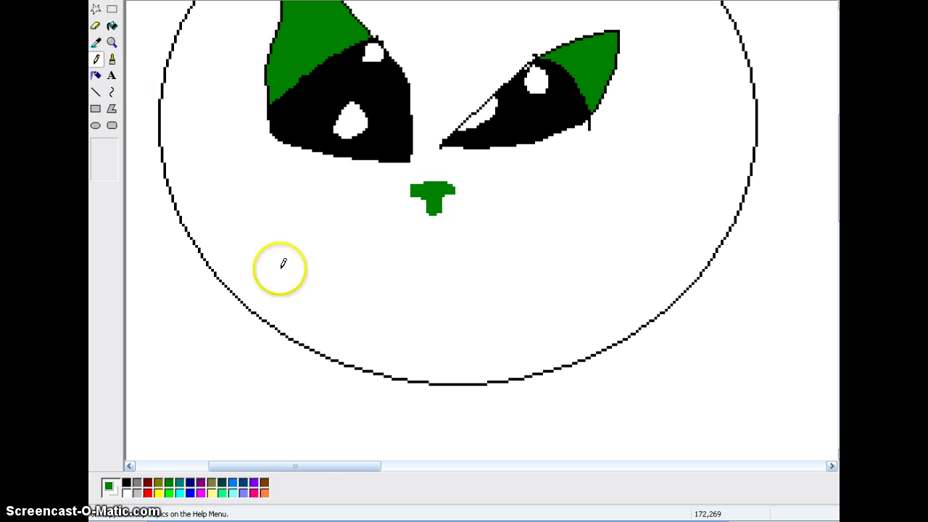
pyautogui.click(127, 482)
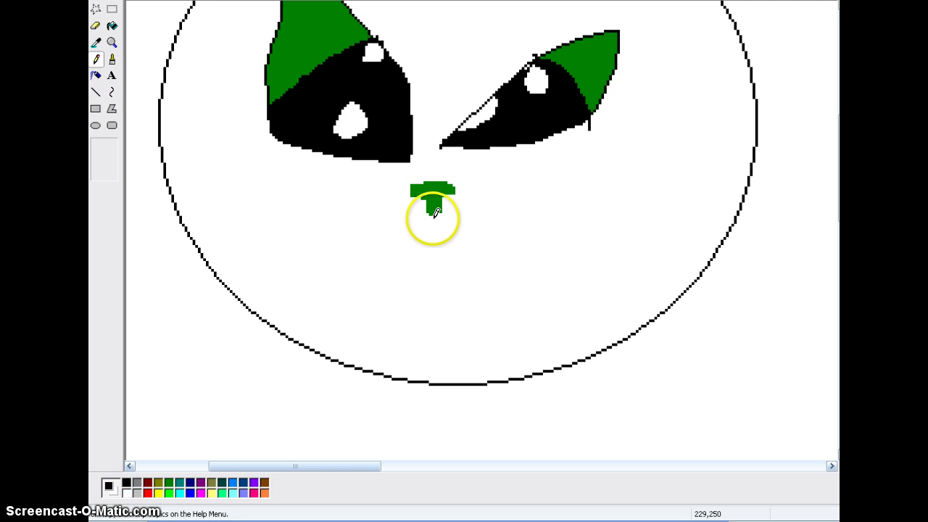
pyautogui.moveTo(435, 209)
pyautogui.mouseDown()
pyautogui.moveTo(307, 266)
pyautogui.moveTo(341, 228)
pyautogui.moveTo(435, 221)
pyautogui.moveTo(444, 261)
pyautogui.mouseUp()
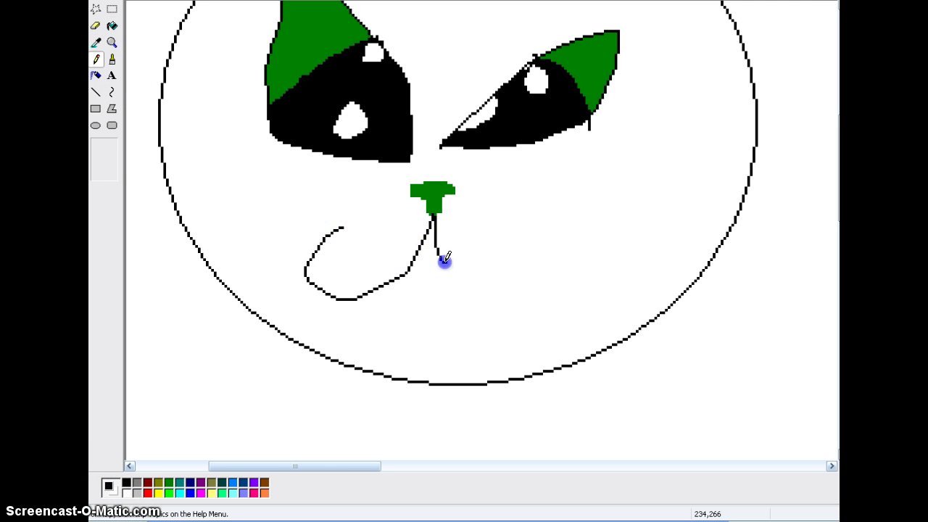
# Draw four black whiskers fanning out from the right side of the mouth.
pyautogui.click(112, 42)
pyautogui.click(252, 109)
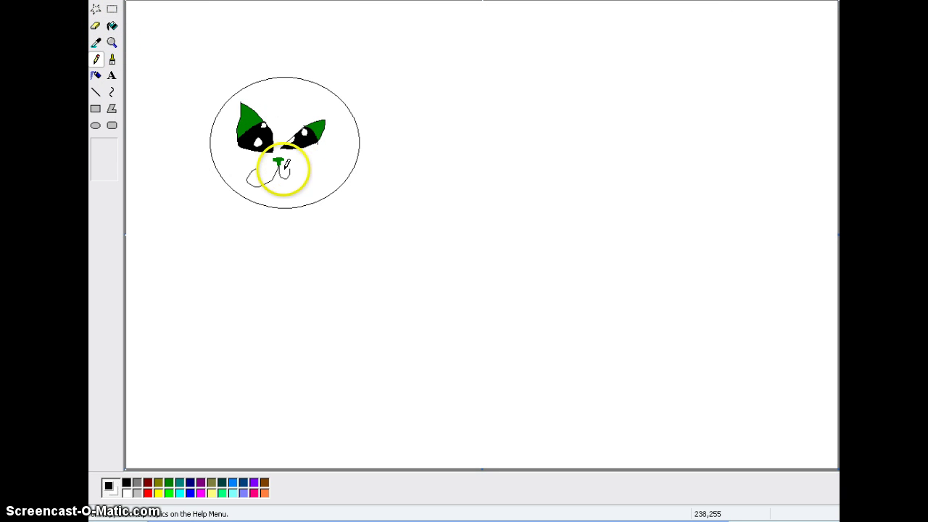
pyautogui.moveTo(294, 170); pyautogui.dragTo(374, 165)
pyautogui.moveTo(294, 167)
pyautogui.mouseDown()
pyautogui.moveTo(325, 178)
pyautogui.moveTo(291, 184)
pyautogui.mouseUp()
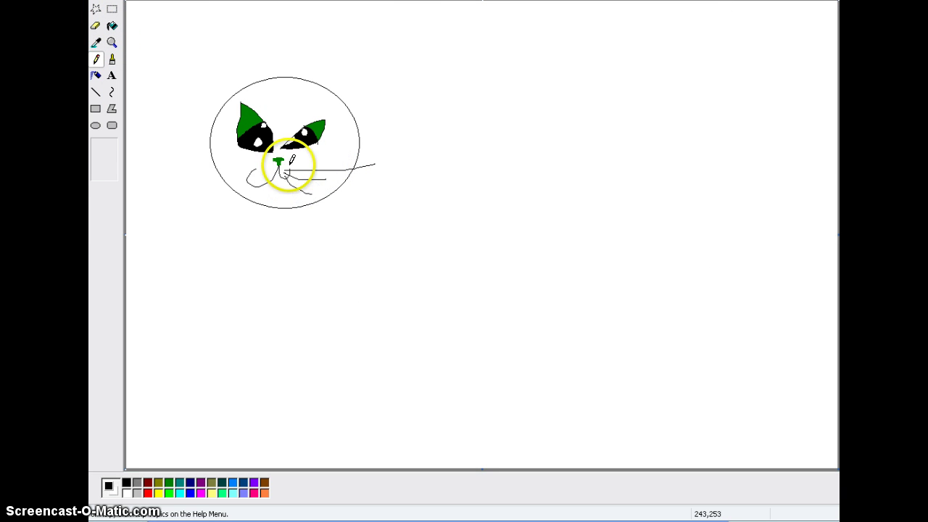
pyautogui.click(305, 169)
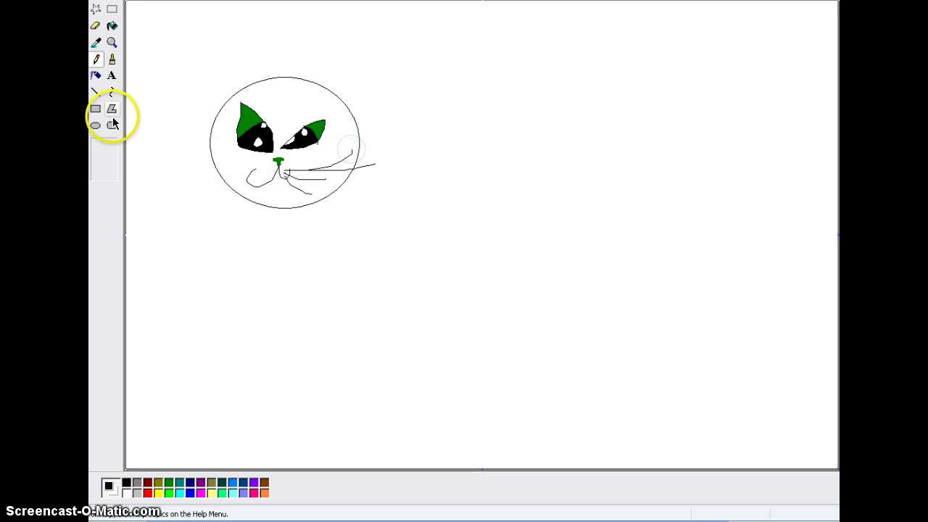
# Draw four black whiskers fanning out from the left side of the mouth, the longer ones extending past the head outline.
pyautogui.click(112, 43)
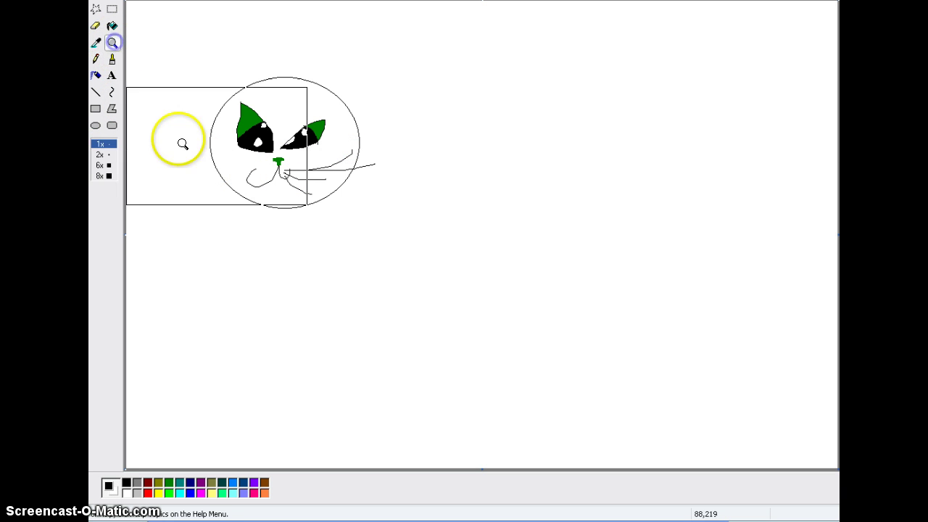
pyautogui.click(201, 166)
pyautogui.moveTo(673, 244); pyautogui.dragTo(370, 237)
pyautogui.moveTo(657, 256); pyautogui.dragTo(331, 307)
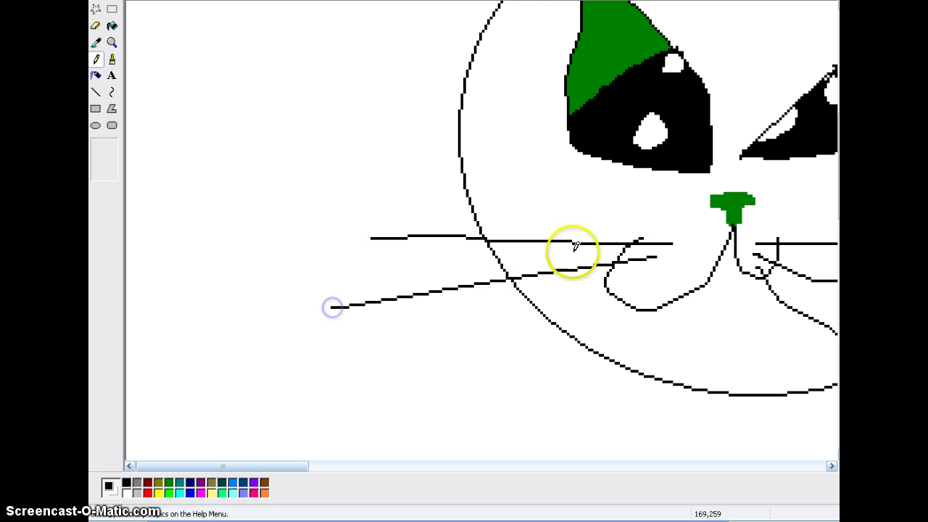
pyautogui.moveTo(644, 268); pyautogui.dragTo(514, 348)
pyautogui.moveTo(643, 263); pyautogui.dragTo(617, 338)
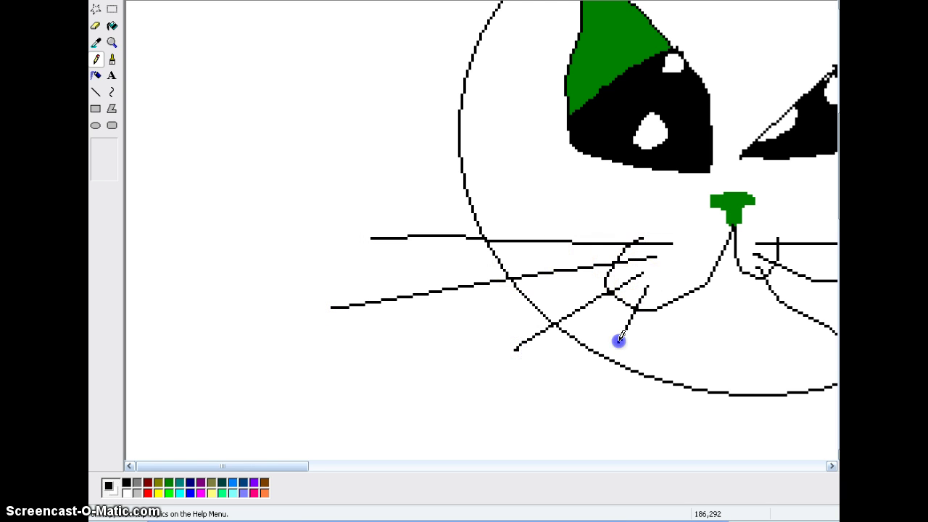
# Erase the upper-left and upper-right arcs of the head outline to leave openings for the ears.
pyautogui.scroll(3, 261, 72)
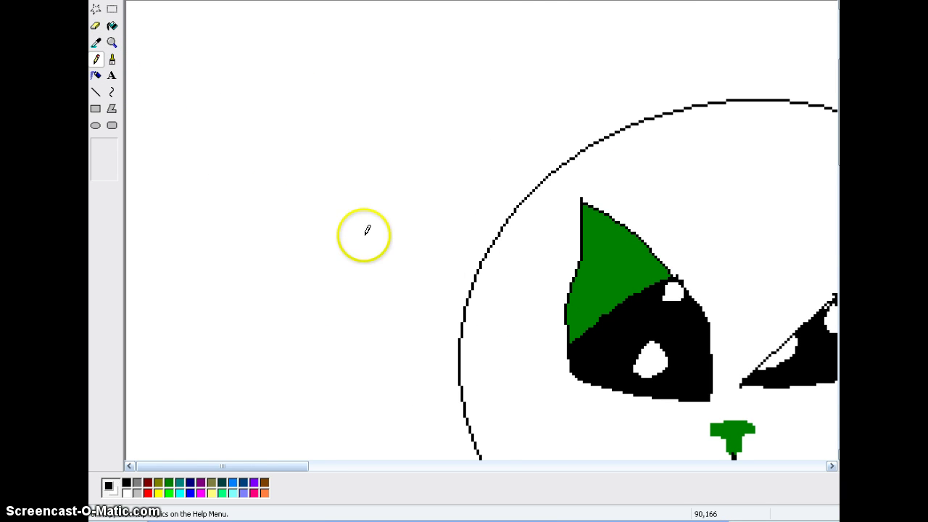
pyautogui.moveTo(290, 466); pyautogui.dragTo(356, 468)
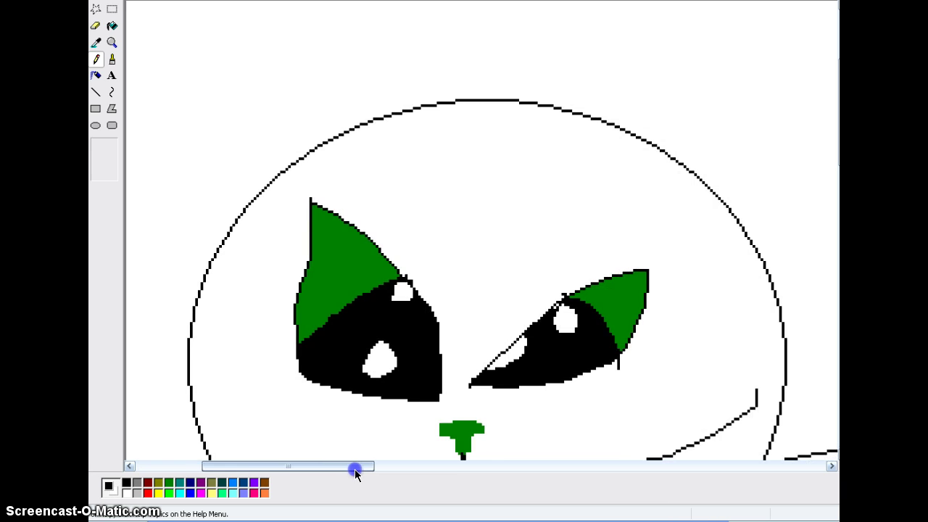
pyautogui.click(95, 26)
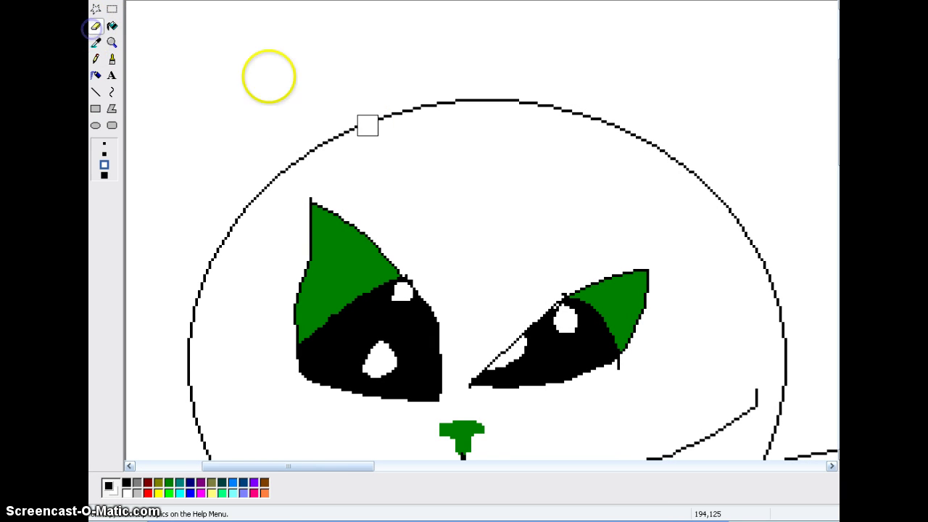
pyautogui.moveTo(322, 142)
pyautogui.mouseDown()
pyautogui.moveTo(256, 172)
pyautogui.moveTo(225, 248)
pyautogui.mouseUp()
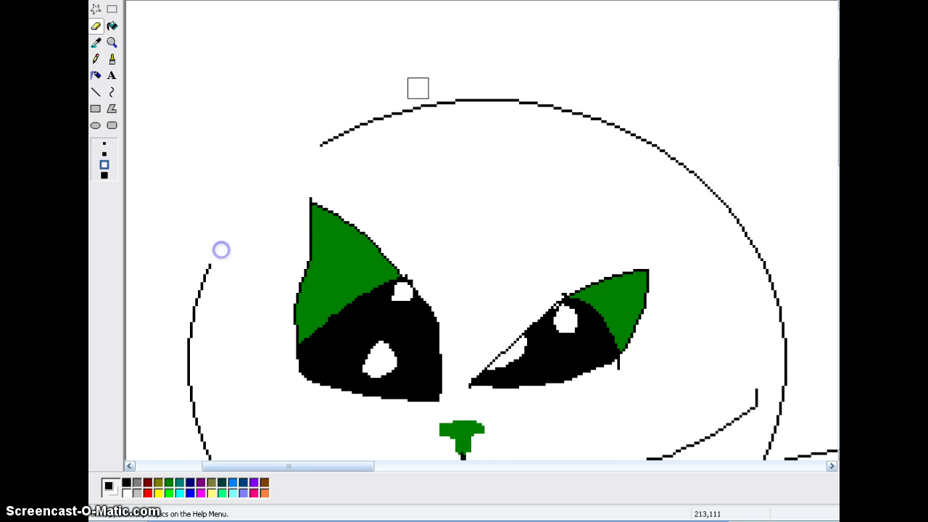
pyautogui.moveTo(588, 145)
pyautogui.mouseDown()
pyautogui.moveTo(636, 138)
pyautogui.moveTo(739, 232)
pyautogui.mouseUp()
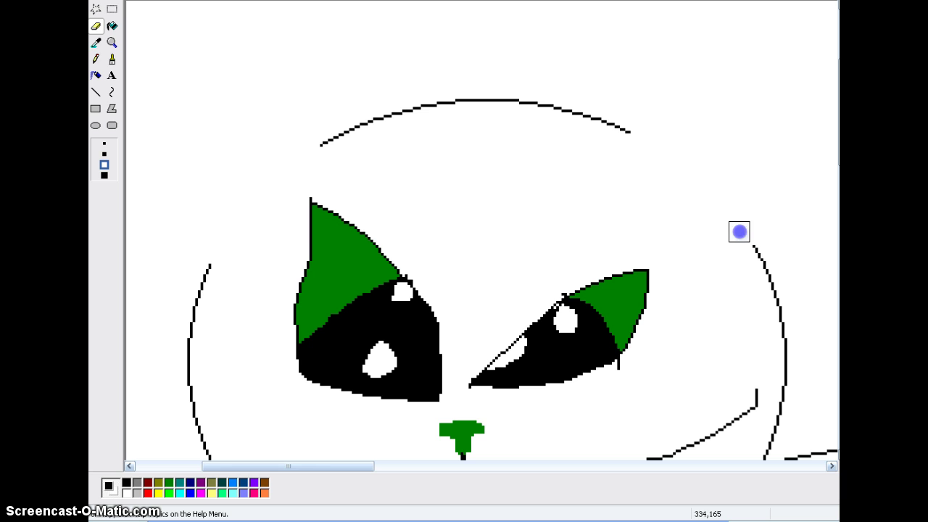
# Draw a tall pointed left ear with an inner line over the upper-left opening in the head outline.
pyautogui.click(112, 42)
pyautogui.click(252, 85)
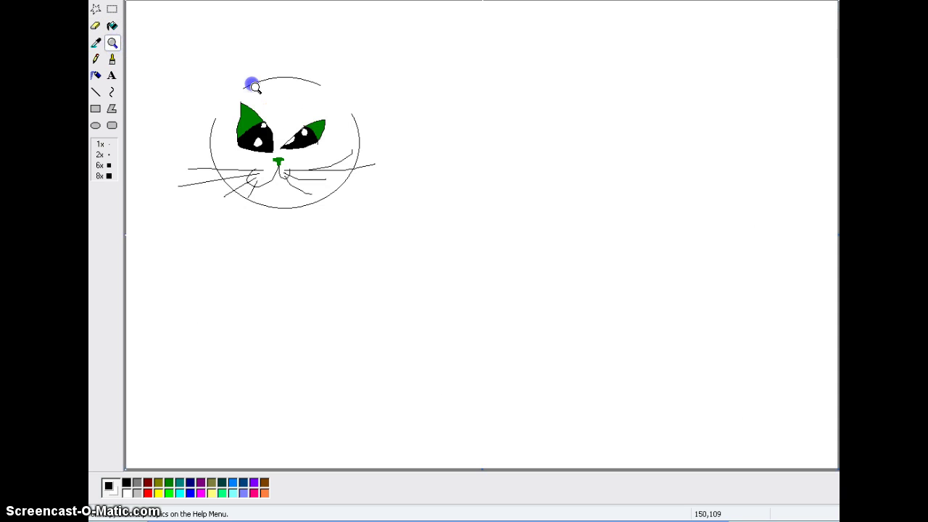
pyautogui.click(95, 59)
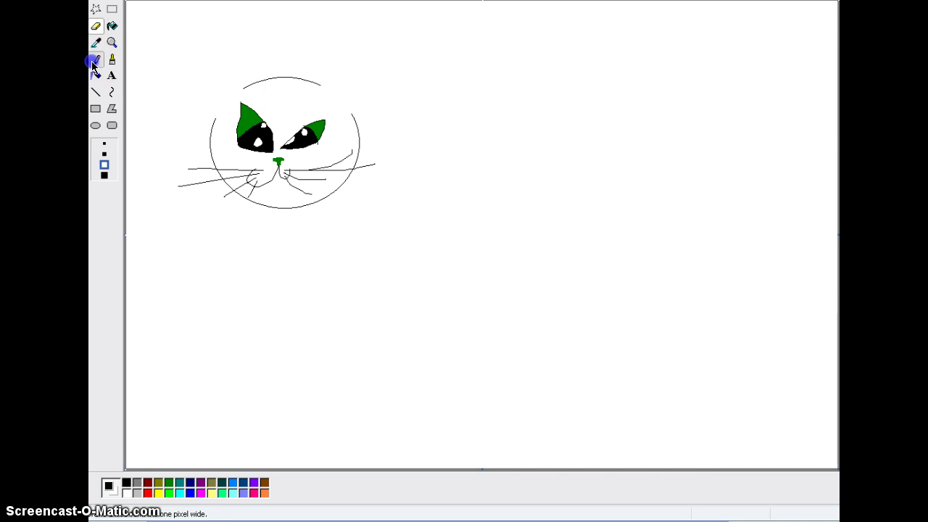
pyautogui.click(247, 84)
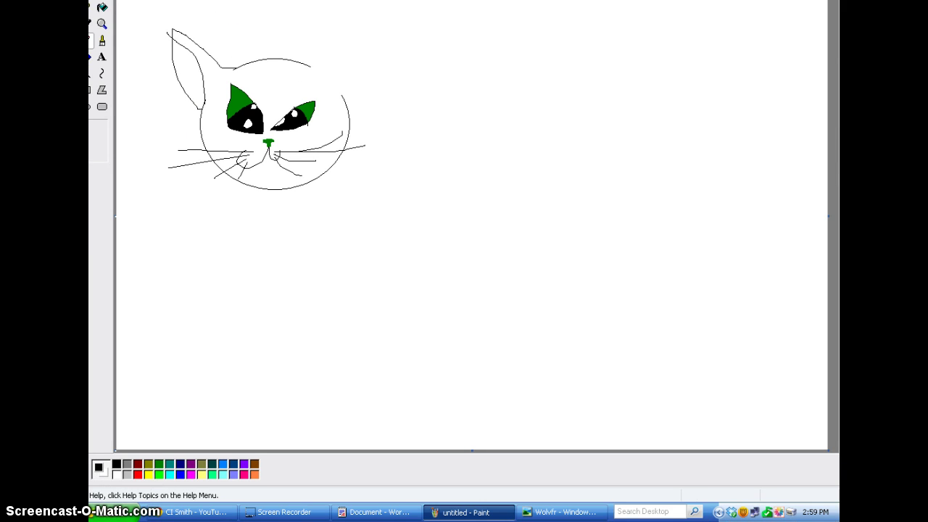
# Undo the left ear's inner line and redraw it from the ear tip down to the head outline.
pyautogui.hotkey('alt', 'e')
pyautogui.press('u')
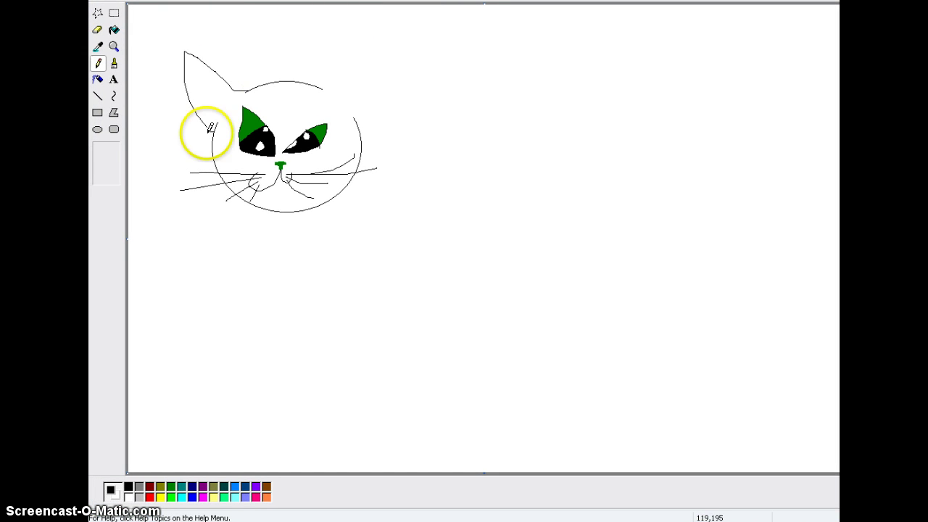
pyautogui.click(185, 53)
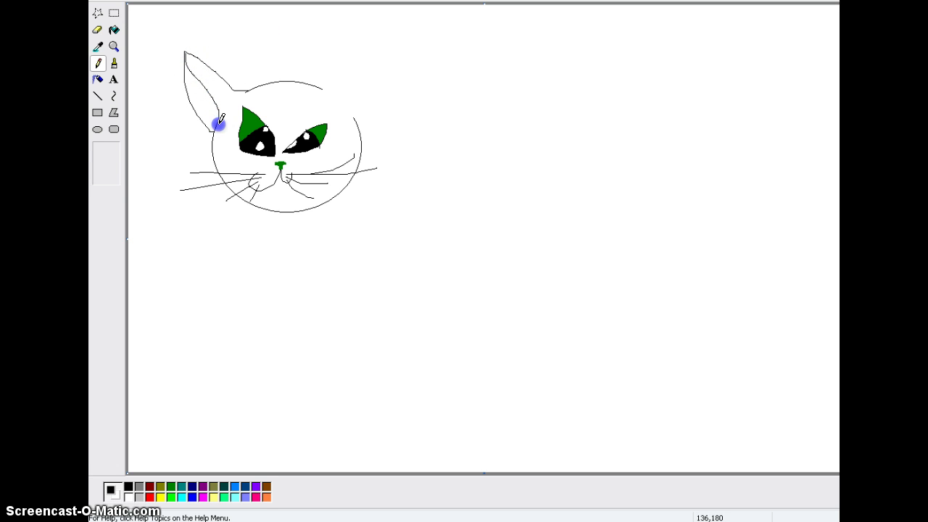
# Touch up the tip of the left ear in black where the inner line meets the outline.
pyautogui.click(114, 46)
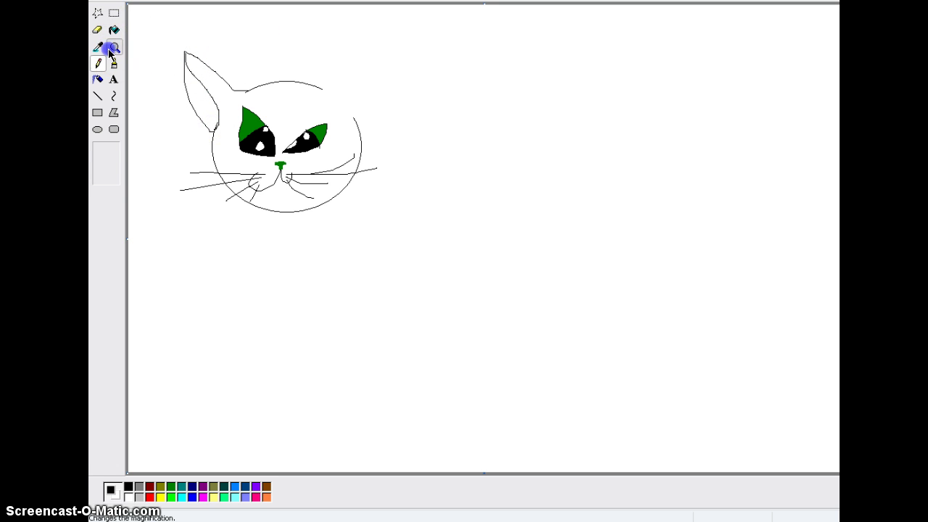
pyautogui.click(242, 74)
pyautogui.click(258, 149)
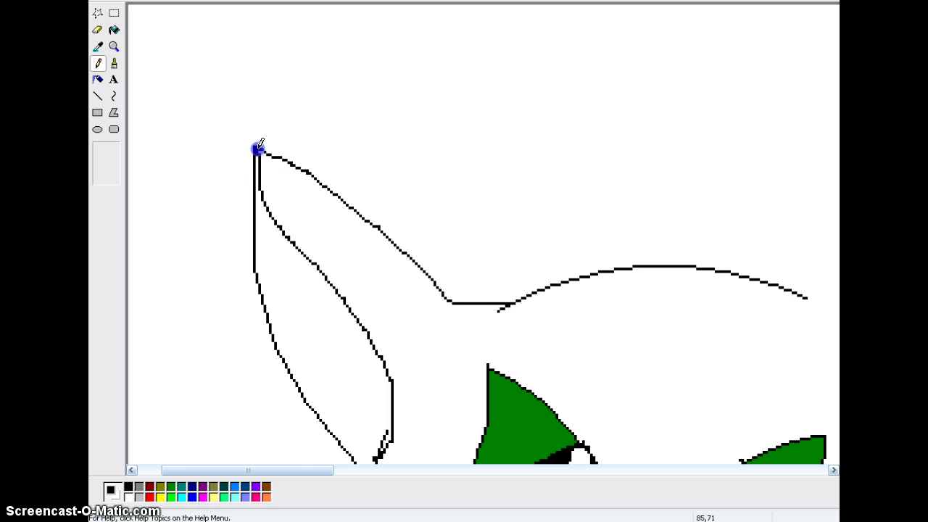
pyautogui.click(114, 45)
pyautogui.click(193, 99)
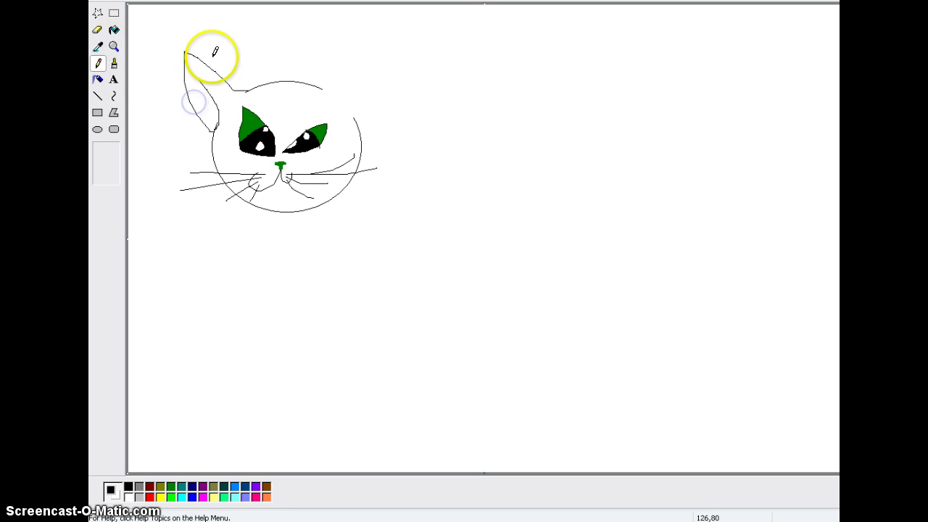
# Draw a short pointed right ear with an inner line over the upper-right opening in the head outline.
pyautogui.moveTo(322, 87); pyautogui.dragTo(350, 80)
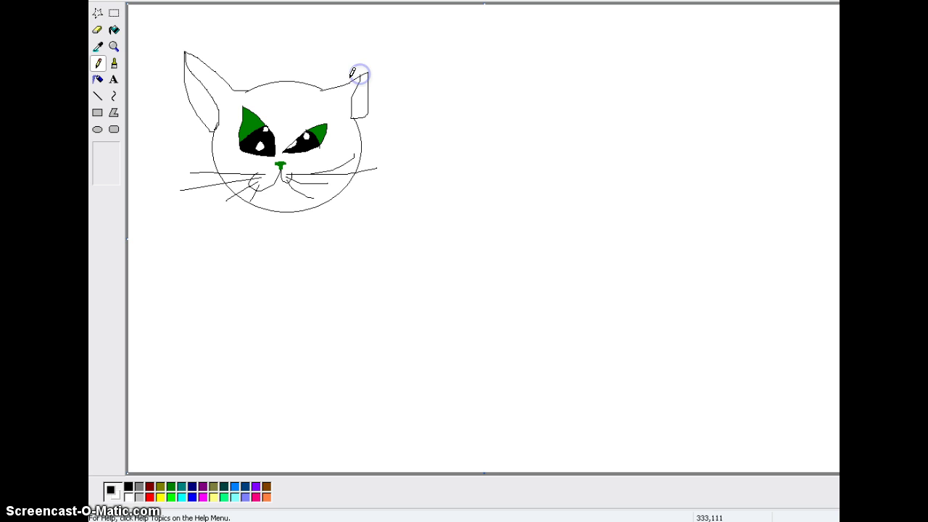
pyautogui.moveTo(351, 76); pyautogui.dragTo(360, 76)
# Erase the bottom arc of the head outline, and draw the cat's back flowing into a tall, curving tail.
pyautogui.click(97, 30)
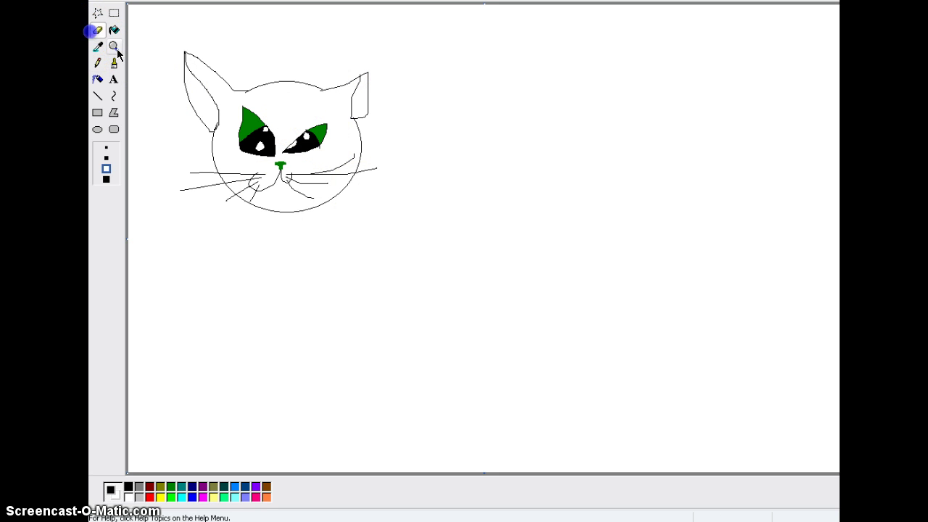
pyautogui.moveTo(263, 203); pyautogui.dragTo(288, 219)
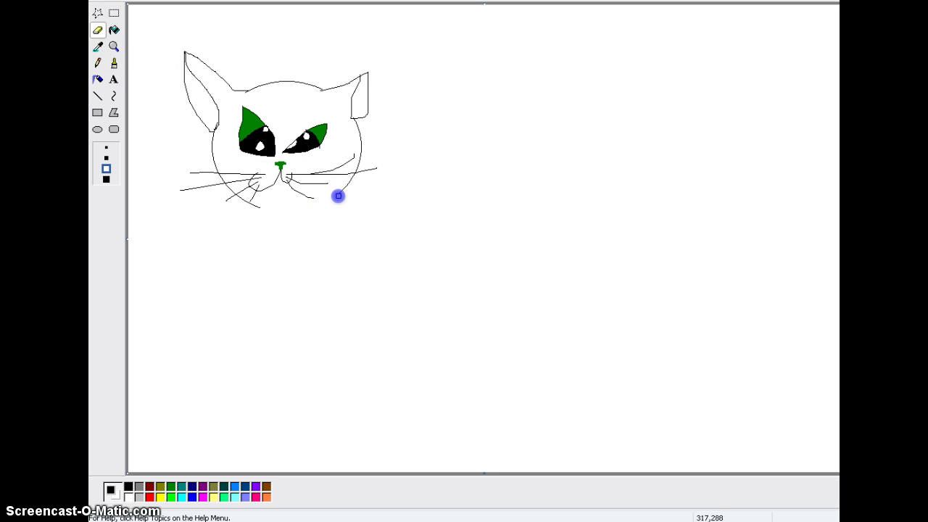
pyautogui.click(98, 64)
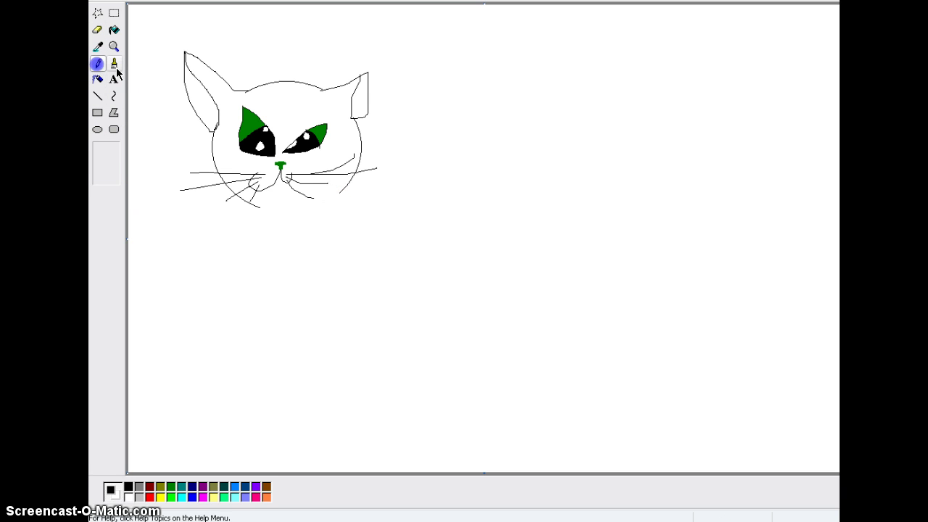
pyautogui.moveTo(341, 190); pyautogui.dragTo(363, 186)
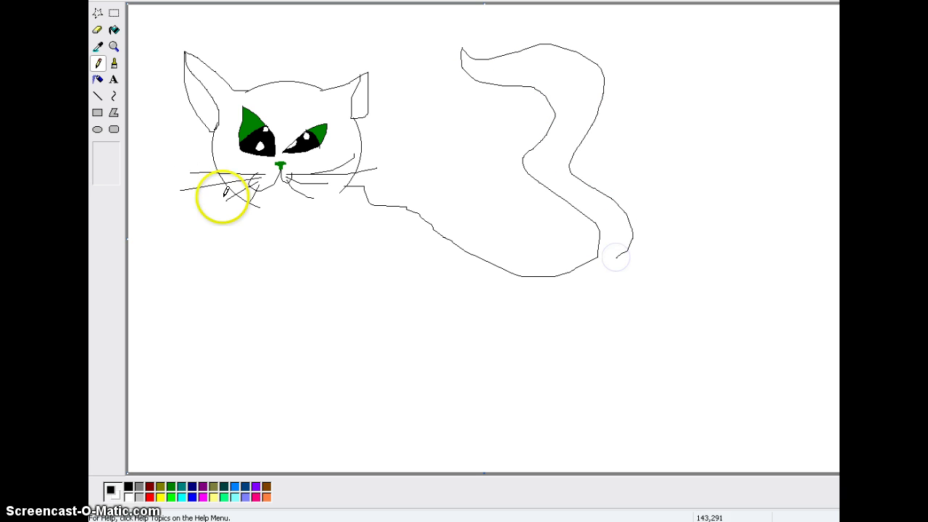
# Draw the chest and a raised, bent front leg below the head, with two curved toe lines on its paw.
pyautogui.moveTo(259, 207); pyautogui.dragTo(288, 235)
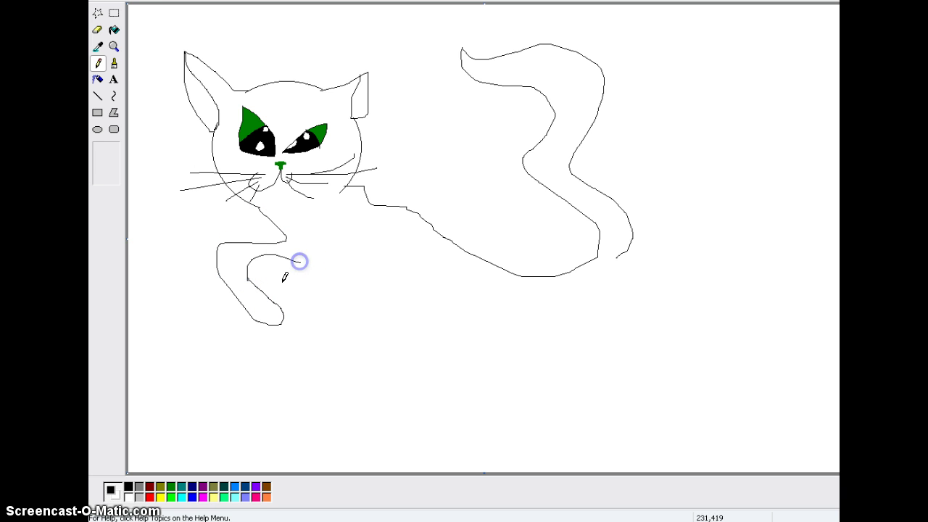
pyautogui.click(114, 45)
pyautogui.click(314, 372)
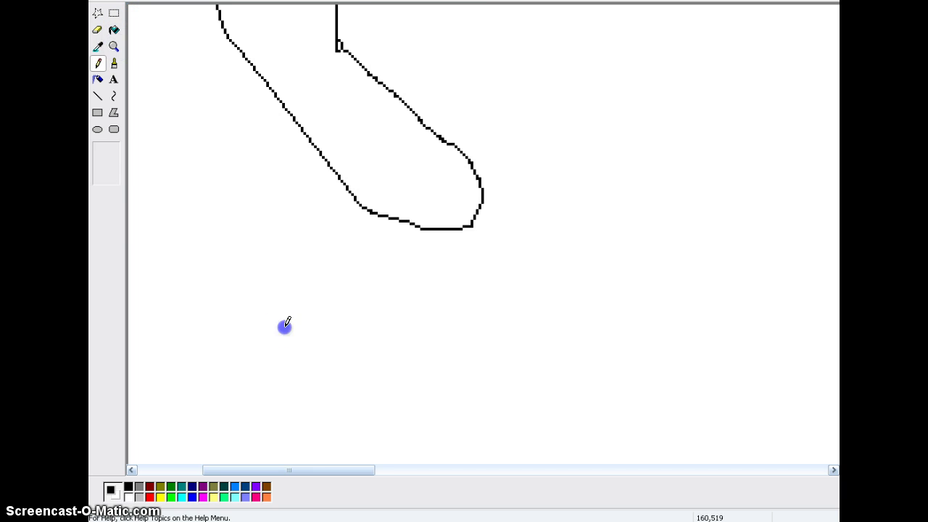
pyautogui.moveTo(408, 176); pyautogui.dragTo(434, 211)
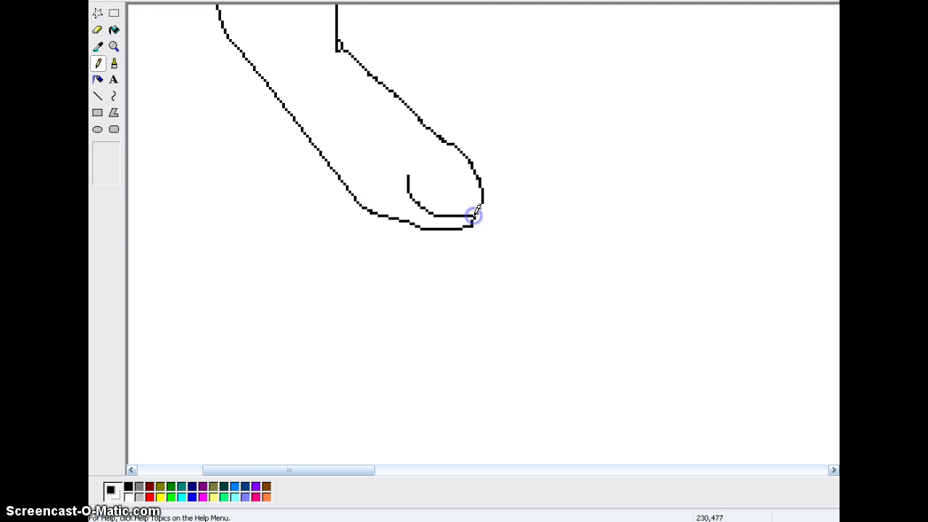
pyautogui.moveTo(387, 180); pyautogui.dragTo(393, 198)
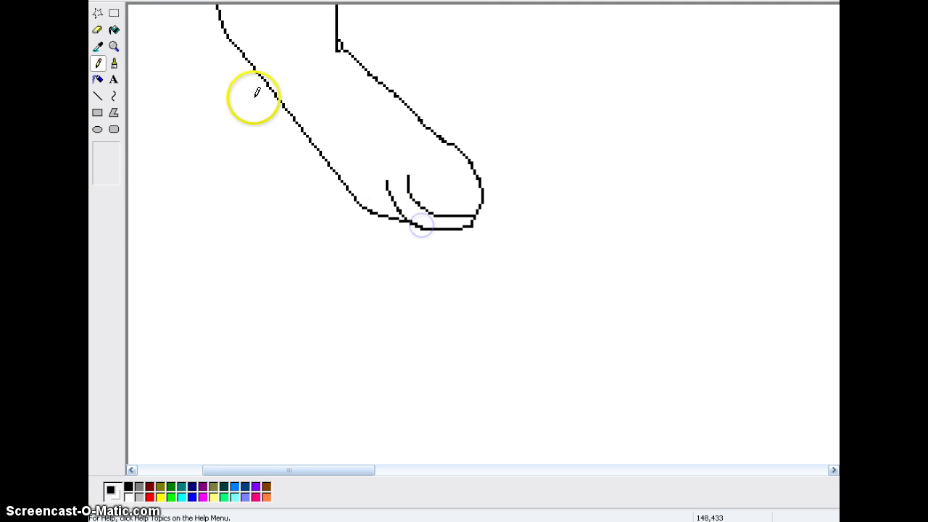
pyautogui.click(113, 46)
pyautogui.click(173, 97)
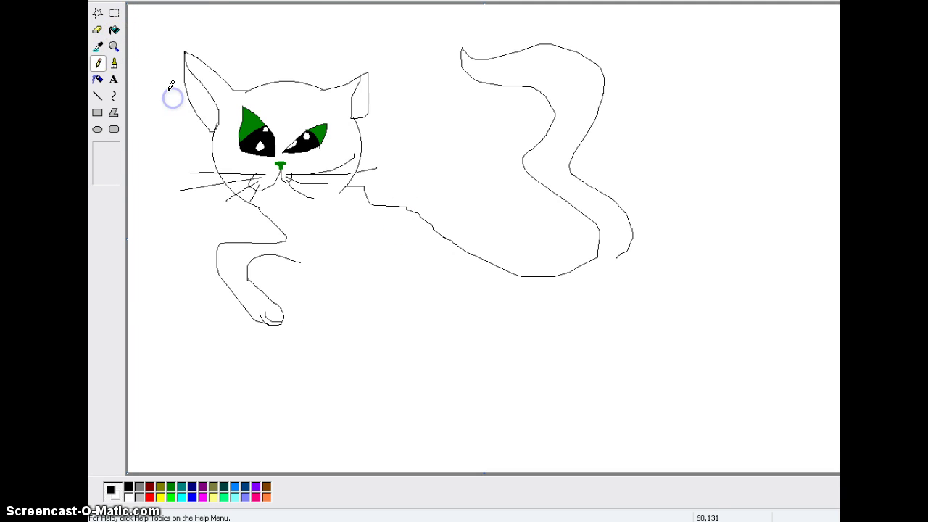
# Draw a second front leg reaching down from the chest, with two short toe lines on its paw.
pyautogui.click(298, 260)
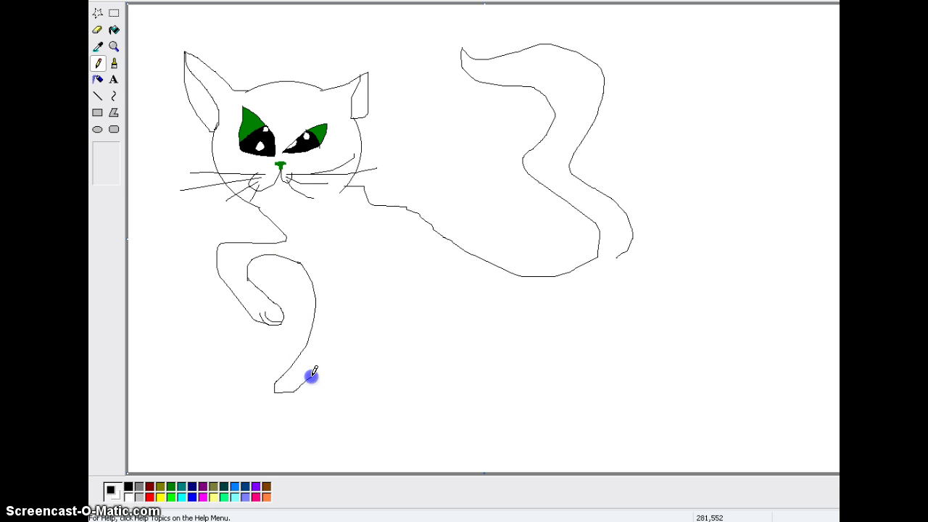
pyautogui.moveTo(350, 293); pyautogui.dragTo(351, 284)
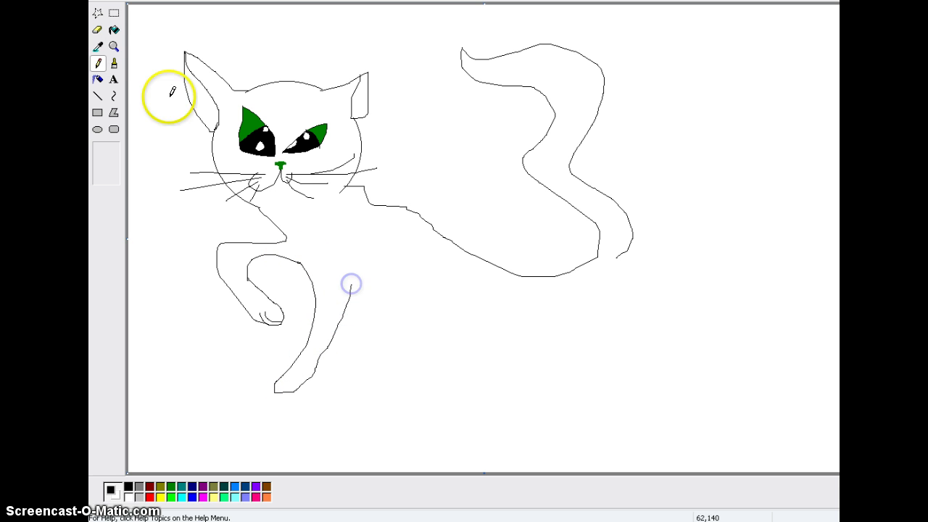
pyautogui.click(114, 46)
pyautogui.click(320, 367)
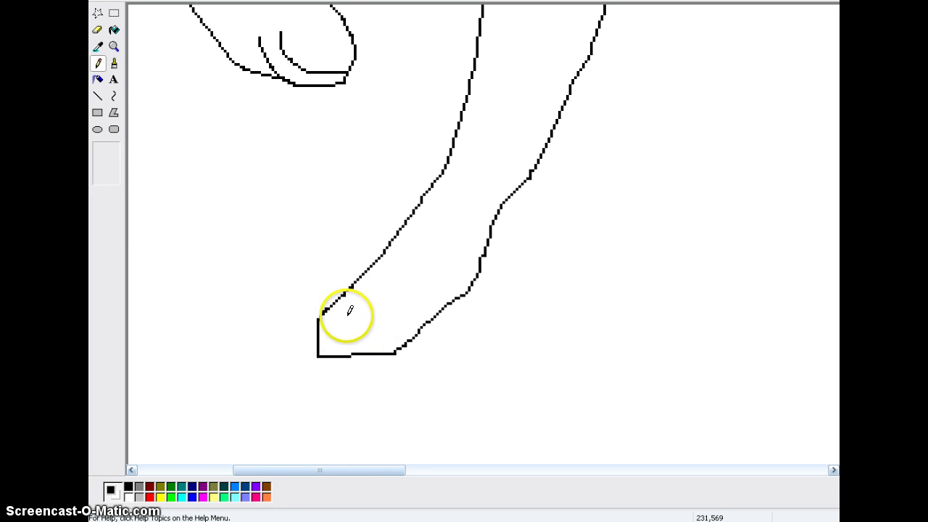
pyautogui.moveTo(347, 317); pyautogui.dragTo(323, 355)
pyautogui.moveTo(376, 319); pyautogui.dragTo(364, 341)
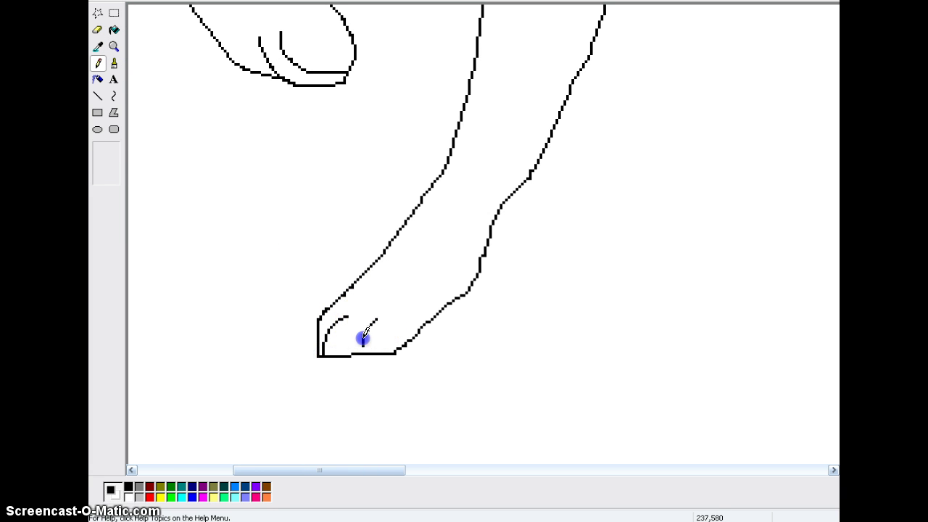
pyautogui.click(361, 348)
pyautogui.click(114, 47)
pyautogui.click(217, 125)
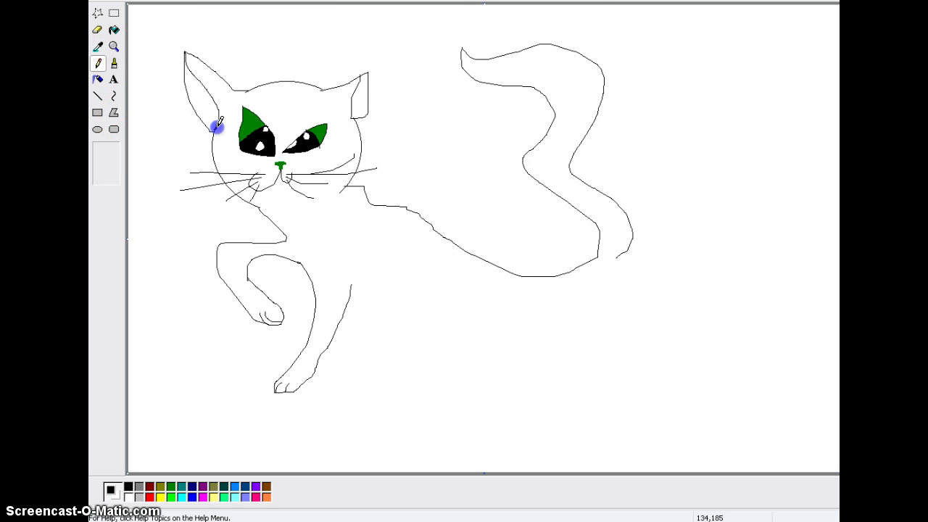
# Try a belly line running back from the lowered front leg, and erase it.
pyautogui.click(349, 299)
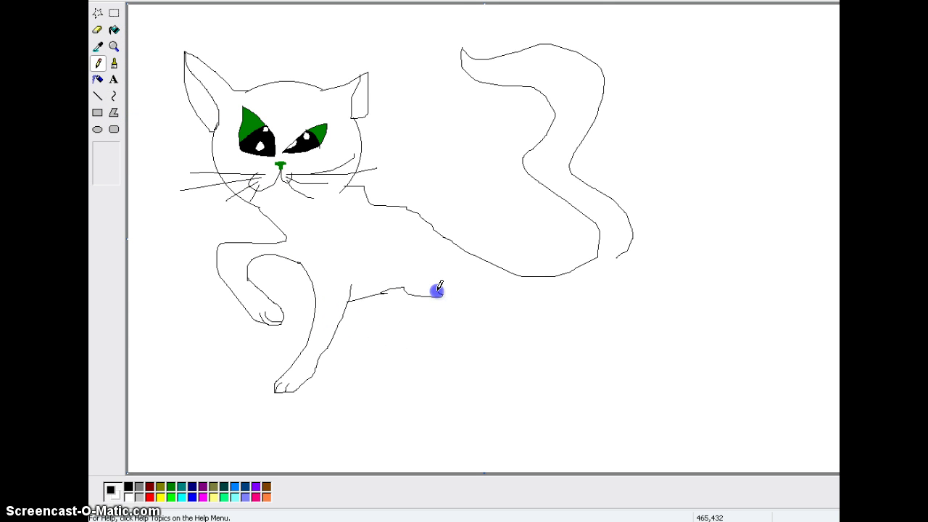
pyautogui.moveTo(436, 291); pyautogui.dragTo(442, 295)
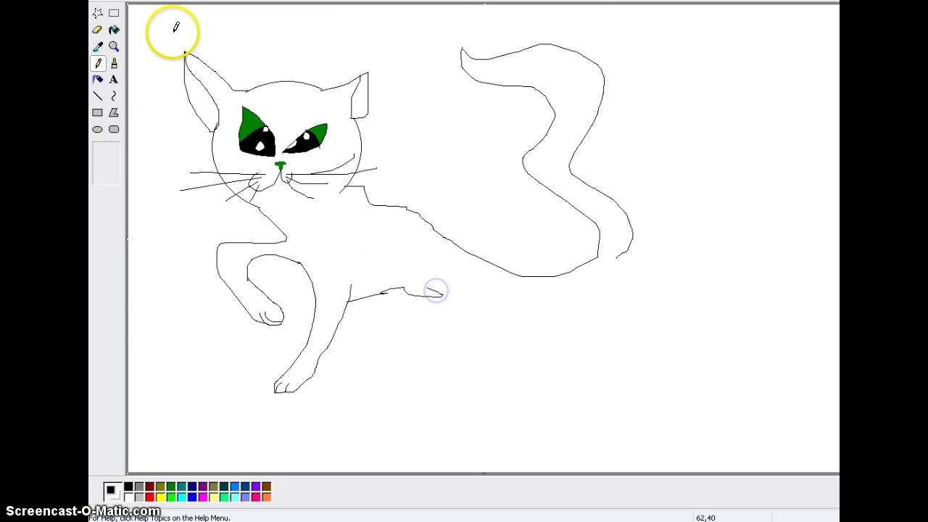
pyautogui.click(98, 30)
pyautogui.moveTo(435, 294); pyautogui.dragTo(444, 296)
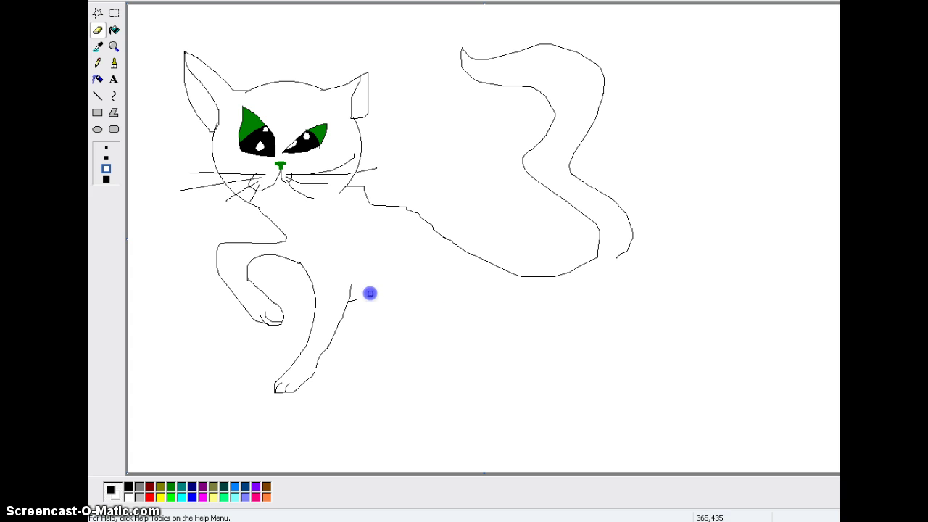
# Draw a wavy belly line back from the lowered front leg and a first hind leg with toe lines.
pyautogui.click(98, 64)
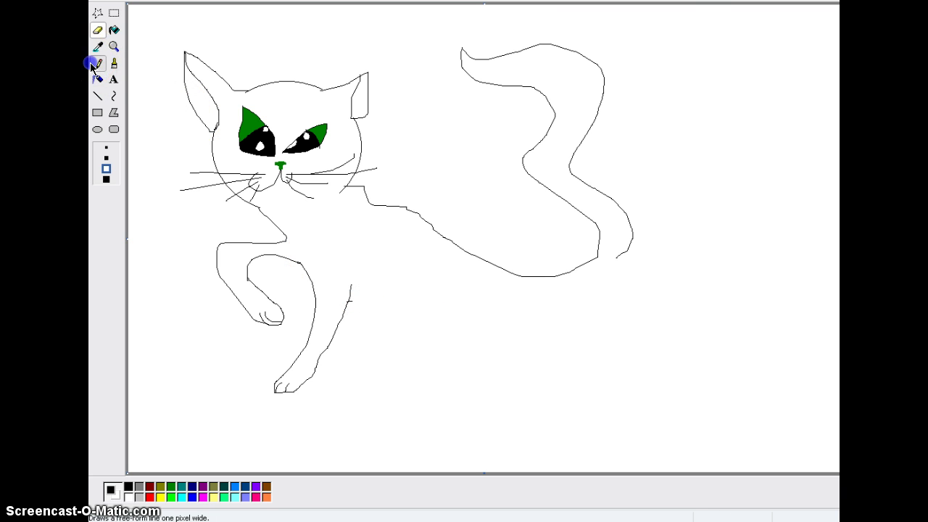
pyautogui.click(346, 306)
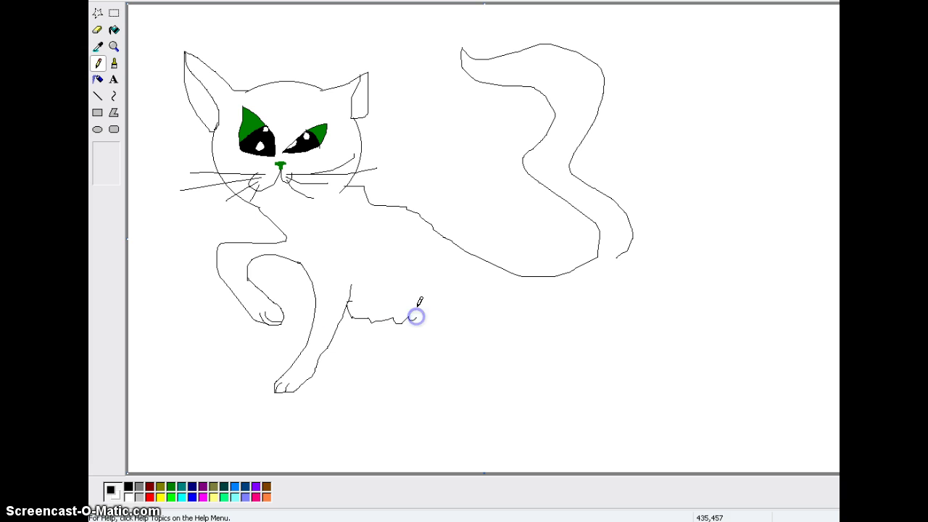
pyautogui.moveTo(464, 330); pyautogui.dragTo(464, 319)
pyautogui.click(377, 379)
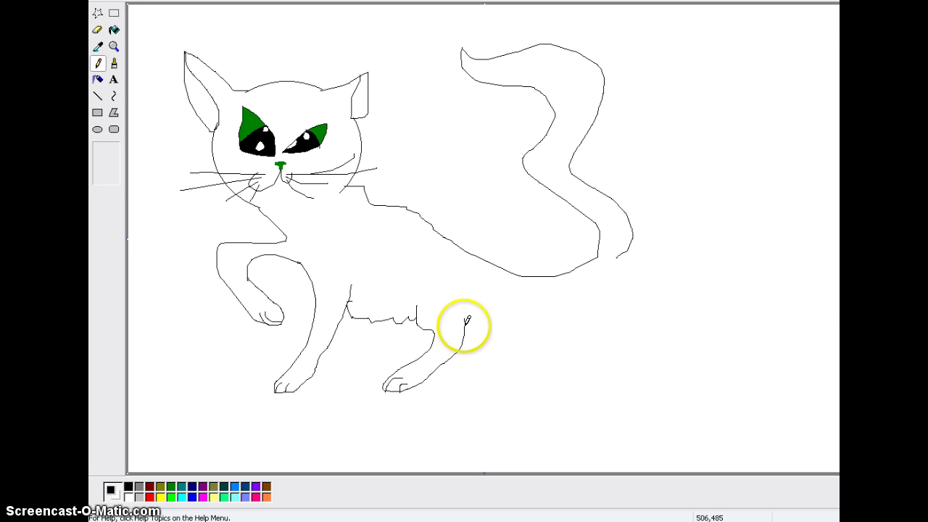
# Draw the second hind leg with toe lines, joining it to the first hind leg and the tail's base.
pyautogui.click(464, 328)
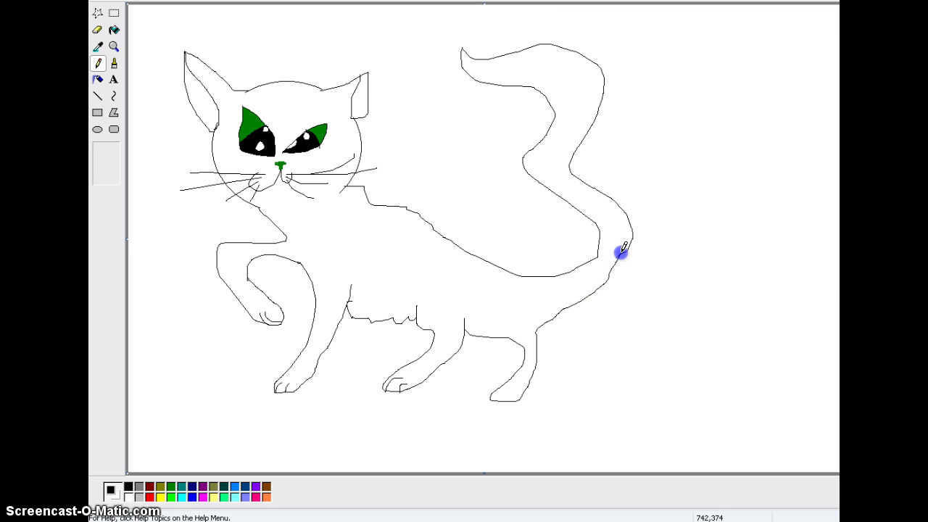
pyautogui.click(500, 391)
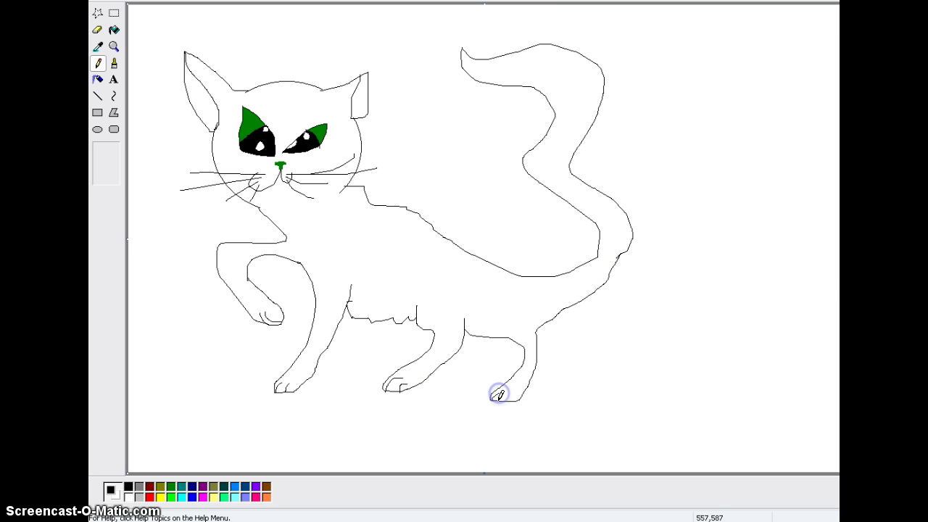
# Choose the Fill tool and replace the magenta palette colour with the light pink basic color.
pyautogui.click(114, 30)
pyautogui.doubleClick(203, 497)
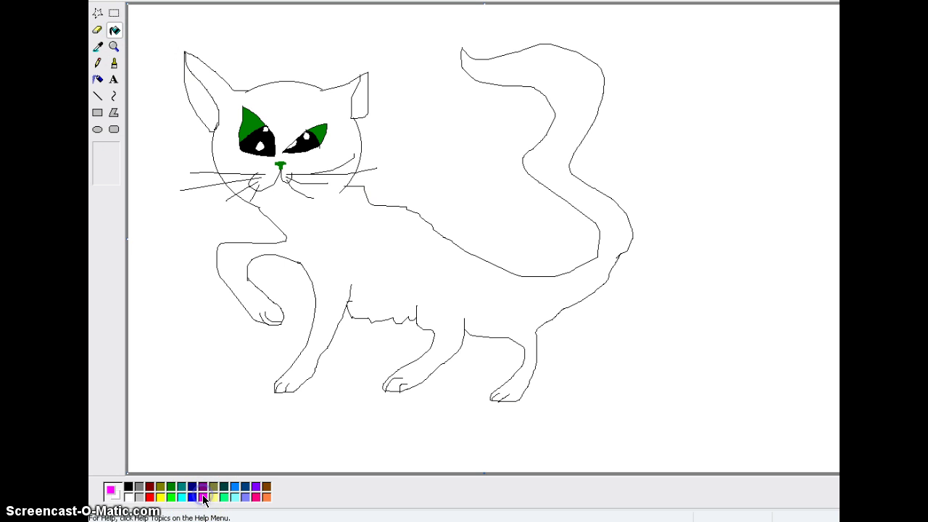
pyautogui.click(526, 180)
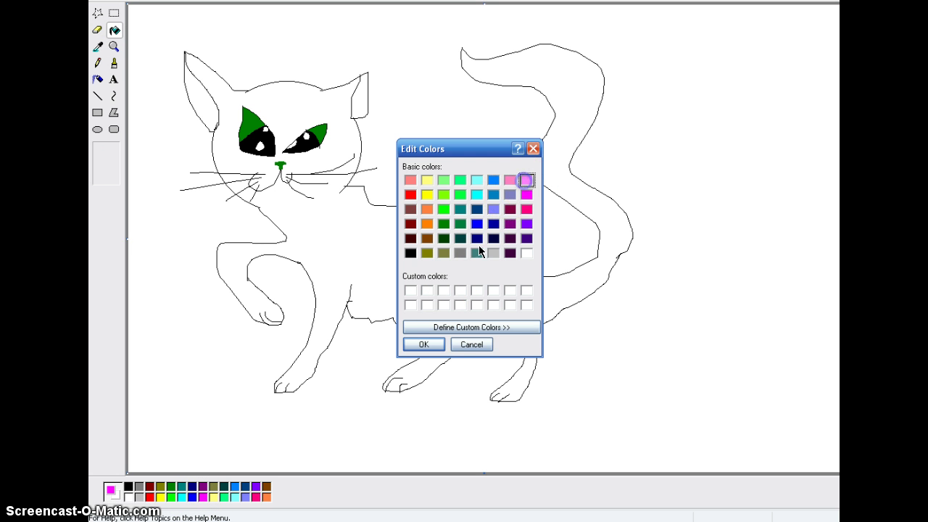
pyautogui.click(422, 344)
# Try to fill the cat's head with light pink, and undo the fill.
pyautogui.click(300, 109)
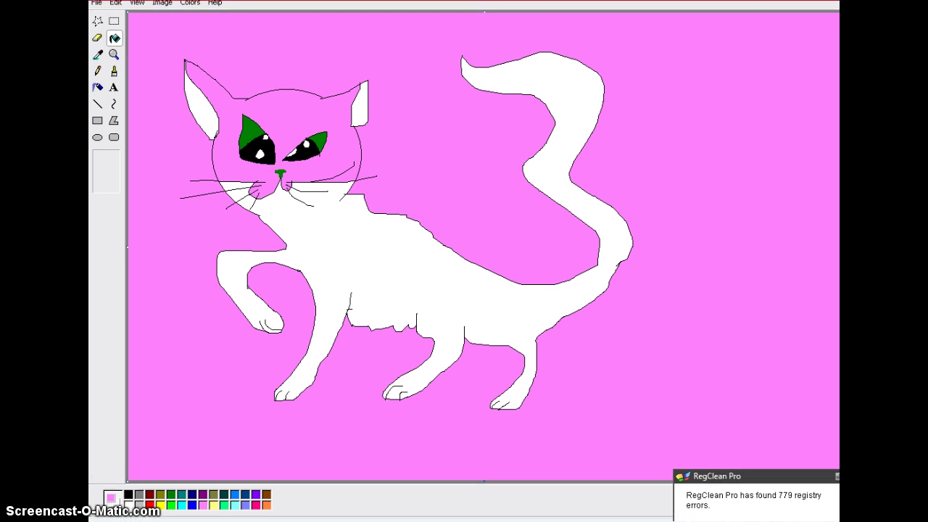
pyautogui.click(116, 9)
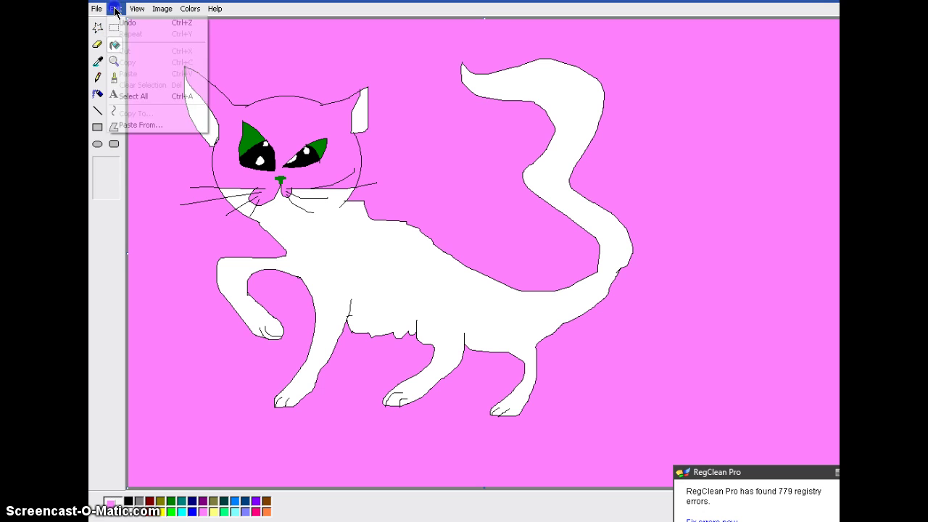
pyautogui.click(127, 24)
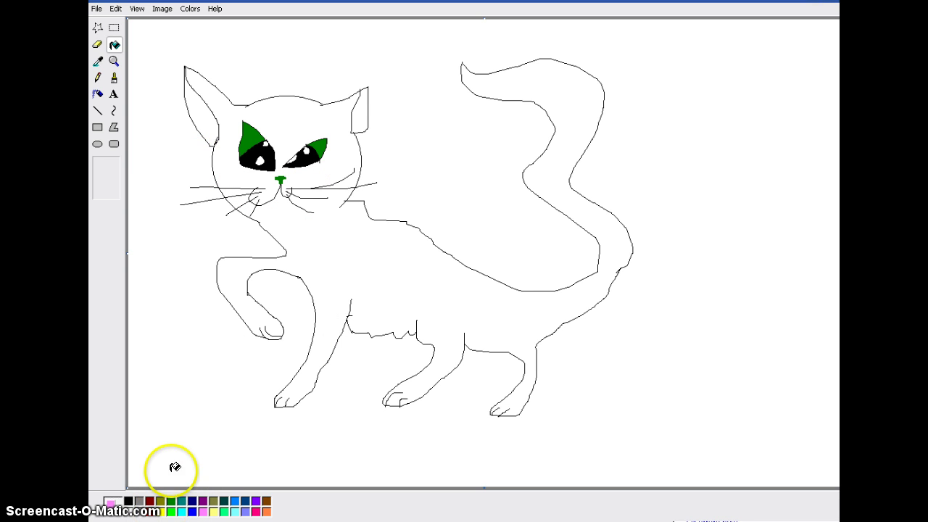
# Fill the inner areas of both ears with light pink and the cat's body with yellow.
pyautogui.click(216, 116)
pyautogui.click(361, 122)
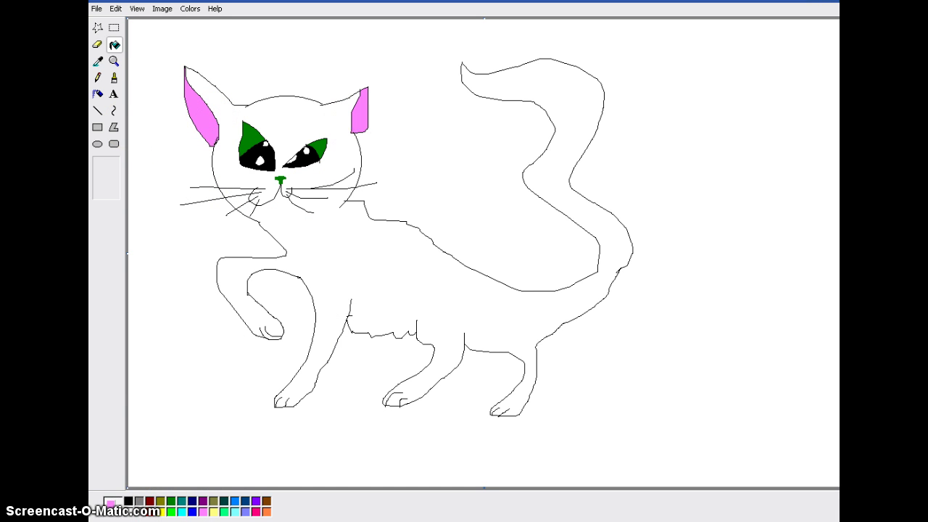
pyautogui.click(346, 281)
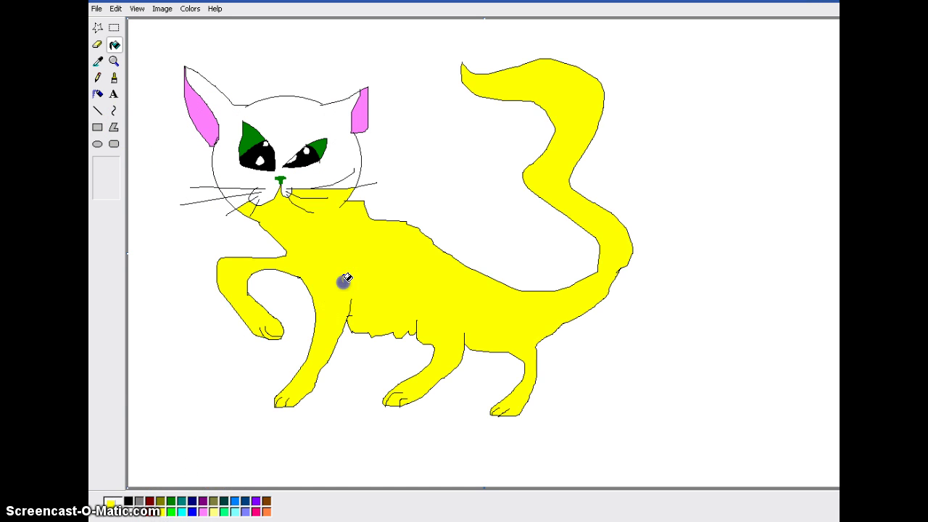
# Try to fill the cat's head and the cheek area between the whiskers with yellow, and undo the fills.
pyautogui.click(310, 165)
pyautogui.click(238, 195)
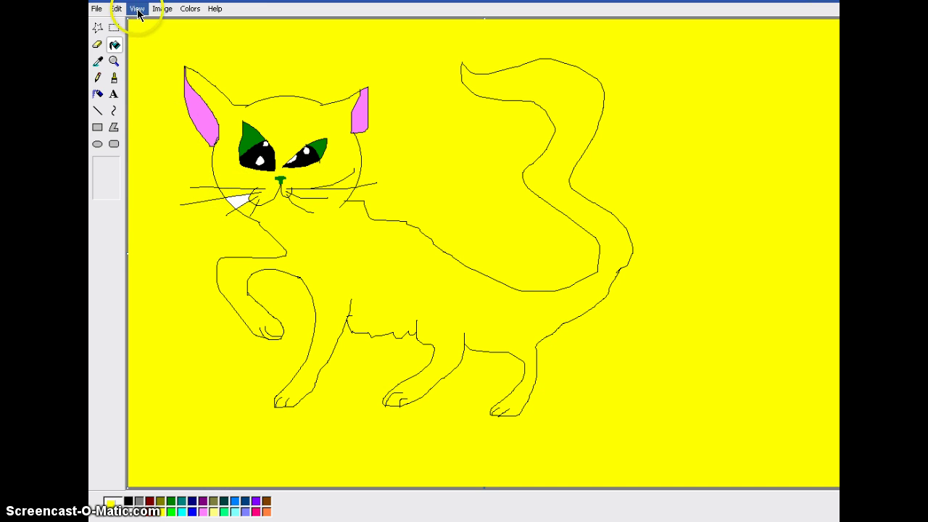
pyautogui.click(116, 8)
pyautogui.click(122, 23)
pyautogui.click(116, 8)
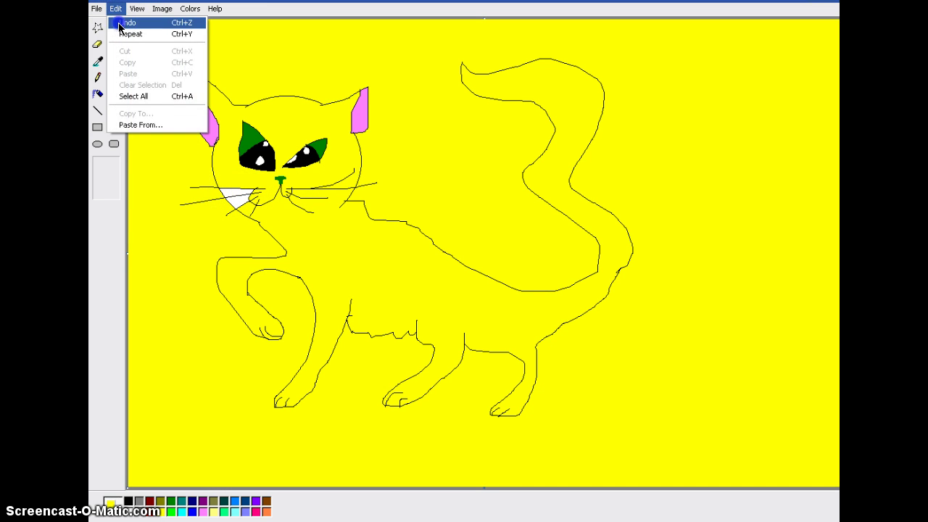
pyautogui.click(122, 22)
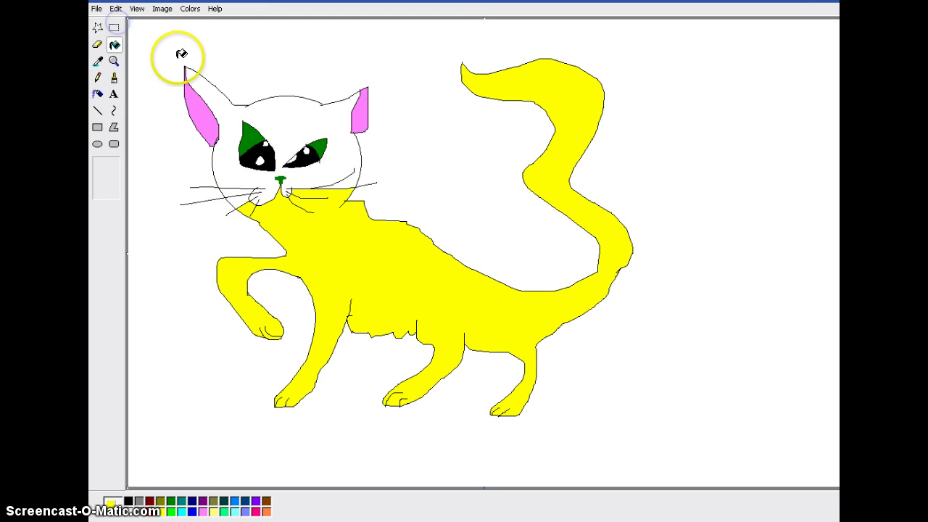
# Close the gap in the head outline near the right ear with a yellow Pencil dot, and fill the head and whisker areas with yellow.
pyautogui.click(114, 61)
pyautogui.click(307, 125)
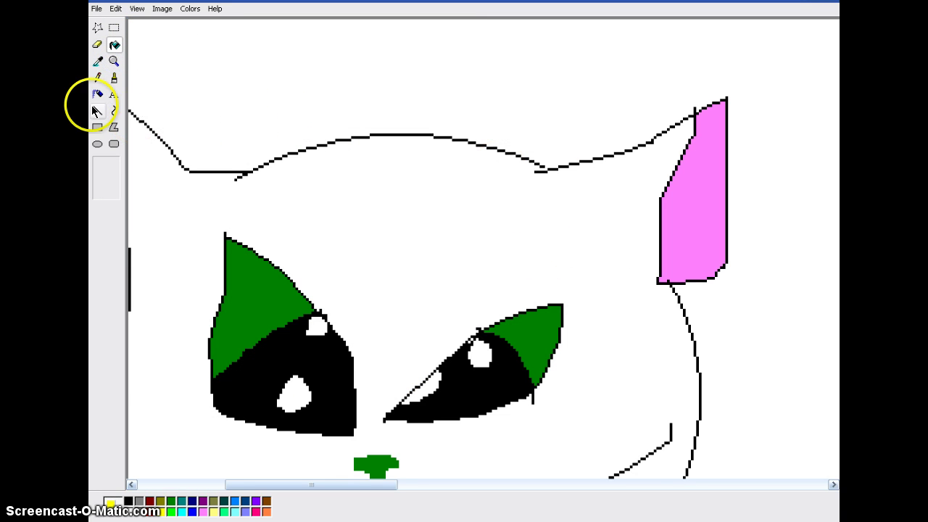
pyautogui.click(98, 78)
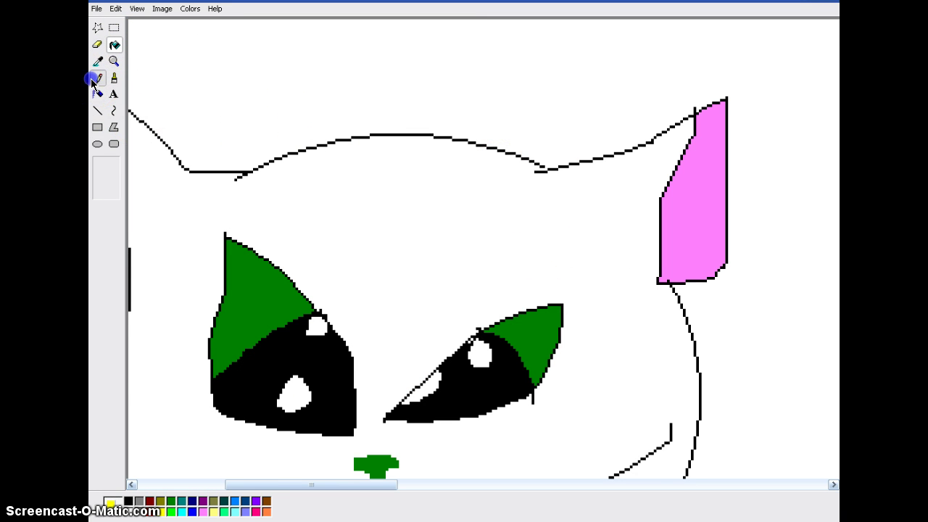
pyautogui.click(544, 167)
pyautogui.click(114, 44)
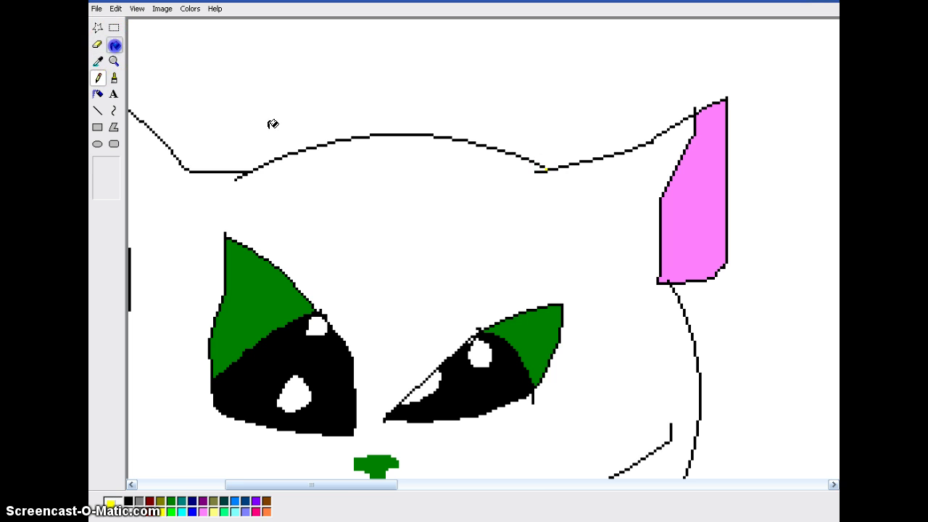
pyautogui.click(483, 262)
pyautogui.click(113, 61)
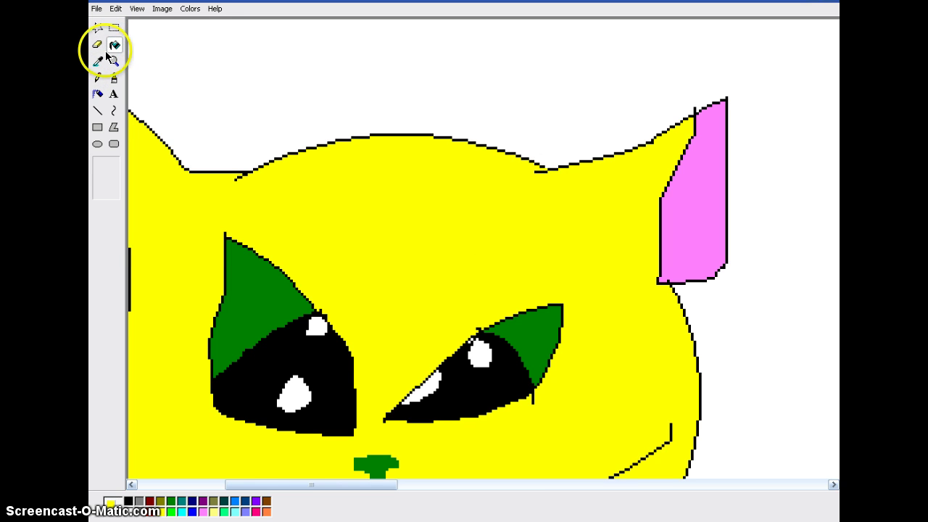
pyautogui.click(100, 181)
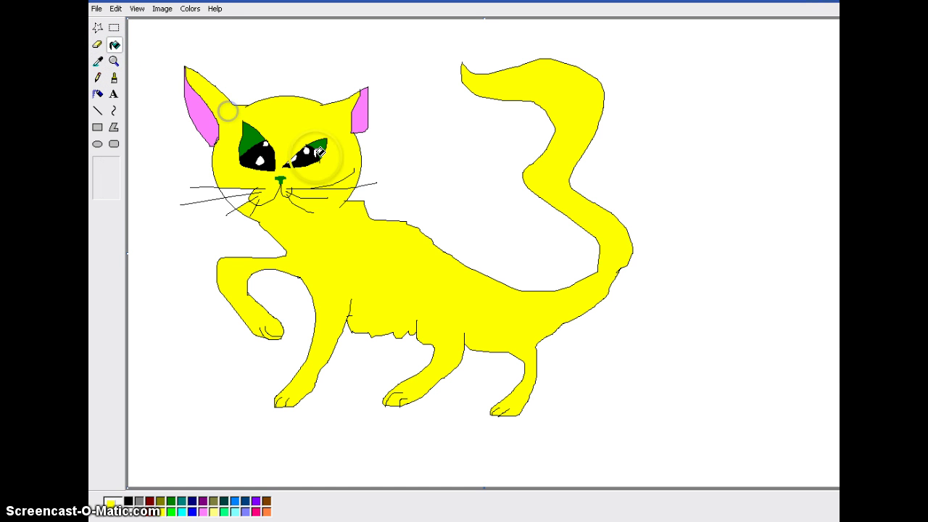
pyautogui.click(240, 188)
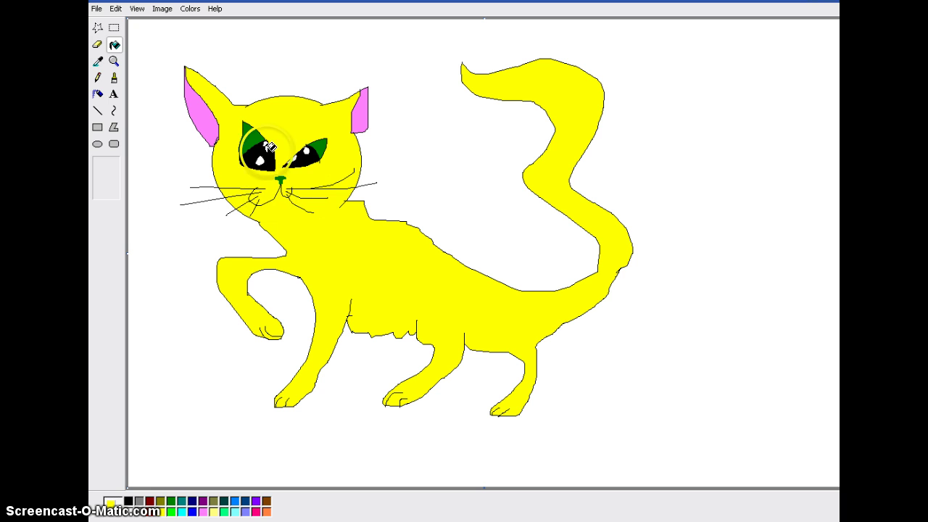
pyautogui.click(245, 253)
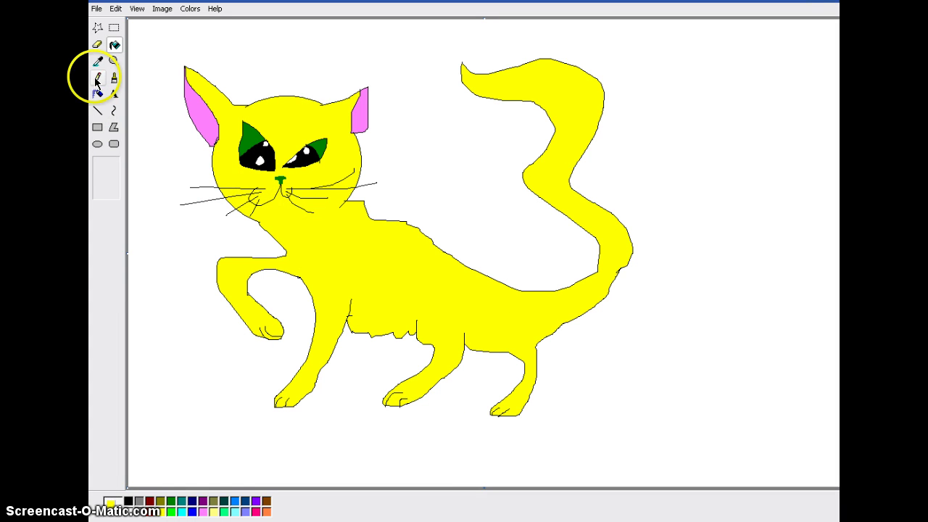
# Draw a teal Pencil line across each front leg just above the paw.
pyautogui.click(97, 79)
pyautogui.click(181, 501)
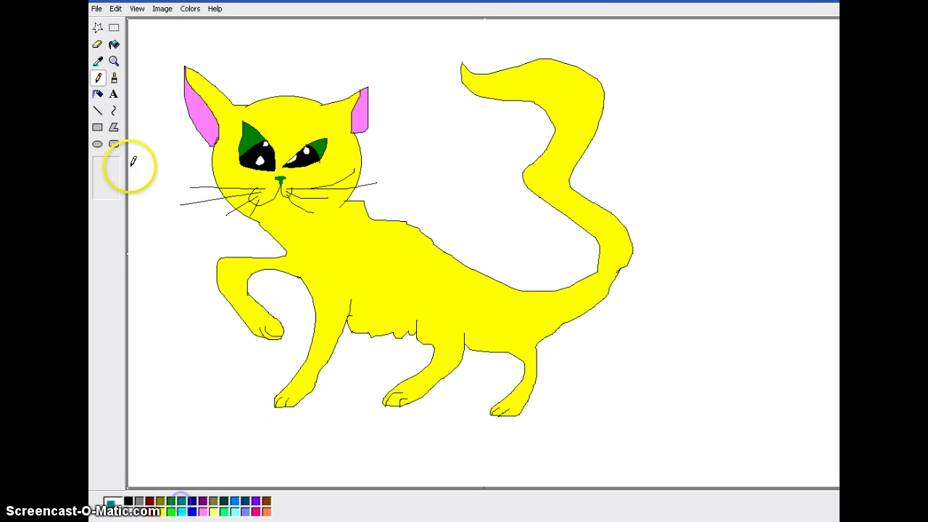
pyautogui.click(114, 61)
pyautogui.click(272, 341)
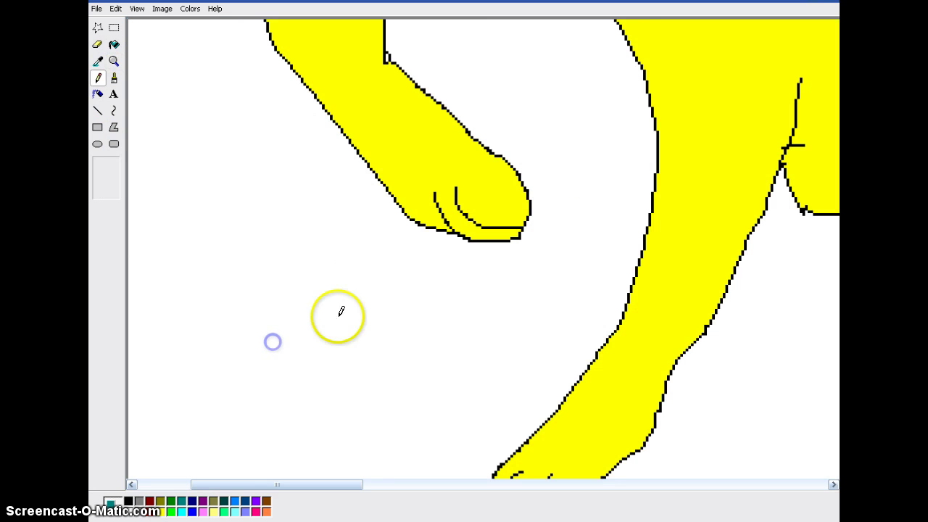
pyautogui.click(373, 172)
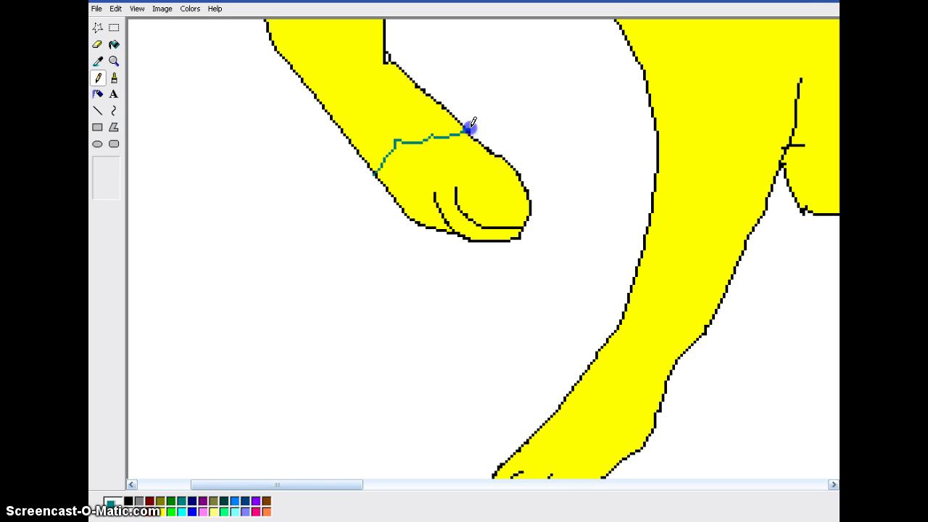
pyautogui.scroll(-3, 537, 291)
pyautogui.click(551, 300)
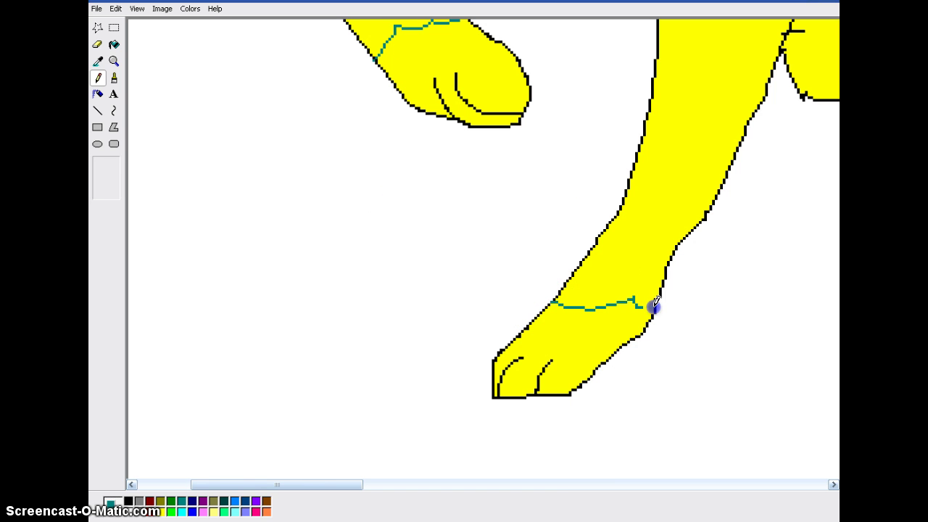
# Fill both front paws below the boundary lines with teal.
pyautogui.click(114, 44)
pyautogui.click(493, 66)
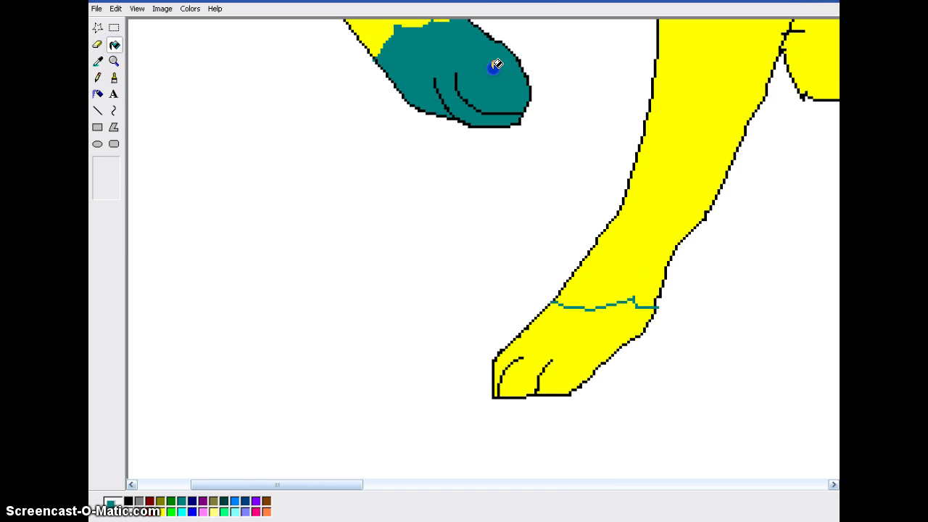
pyautogui.click(544, 321)
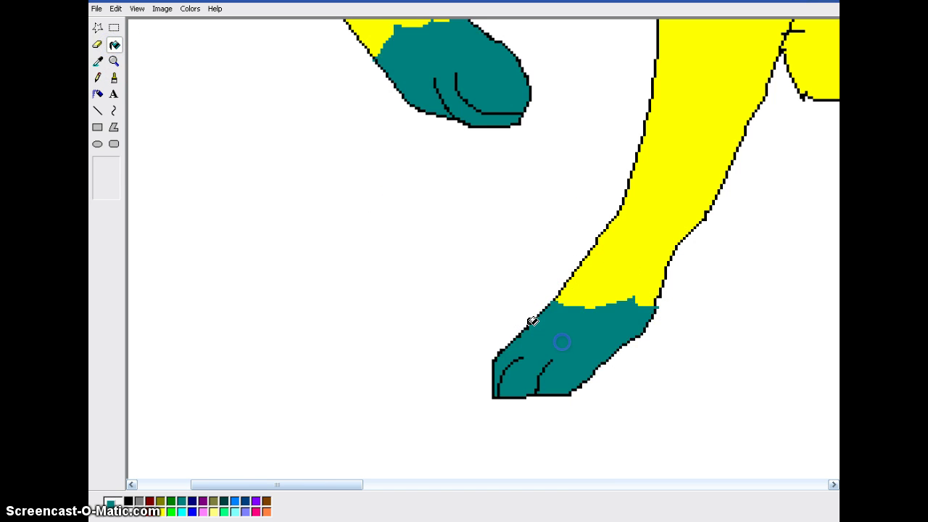
pyautogui.click(120, 63)
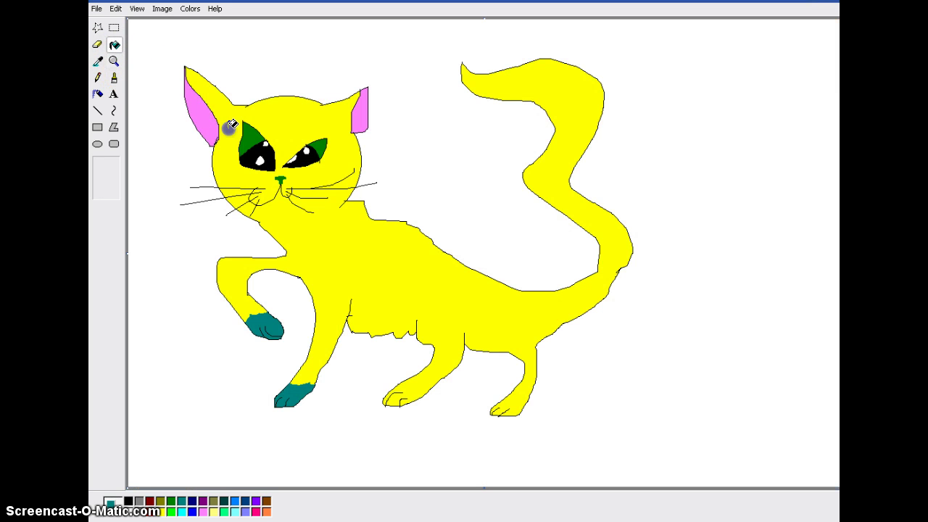
# Draw a purple Pencil line across each hind leg just above the paw.
pyautogui.click(93, 82)
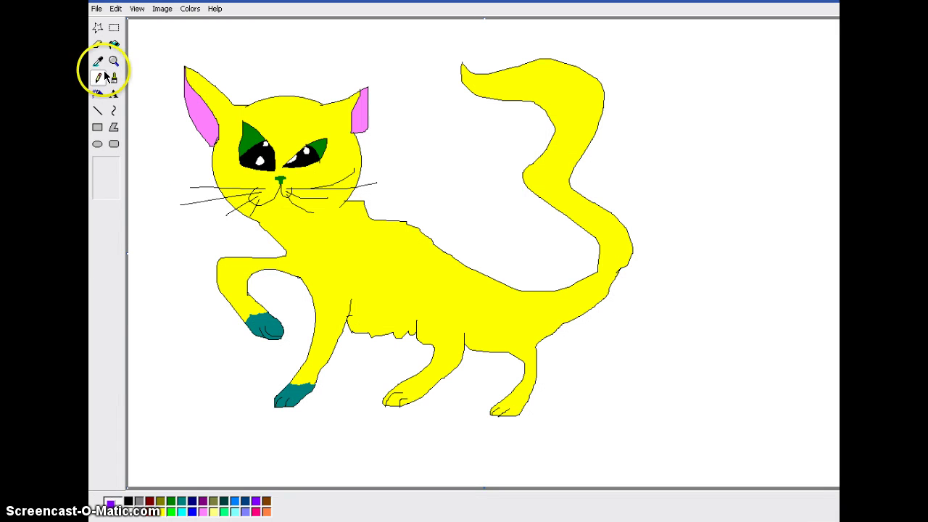
pyautogui.click(114, 61)
pyautogui.click(468, 385)
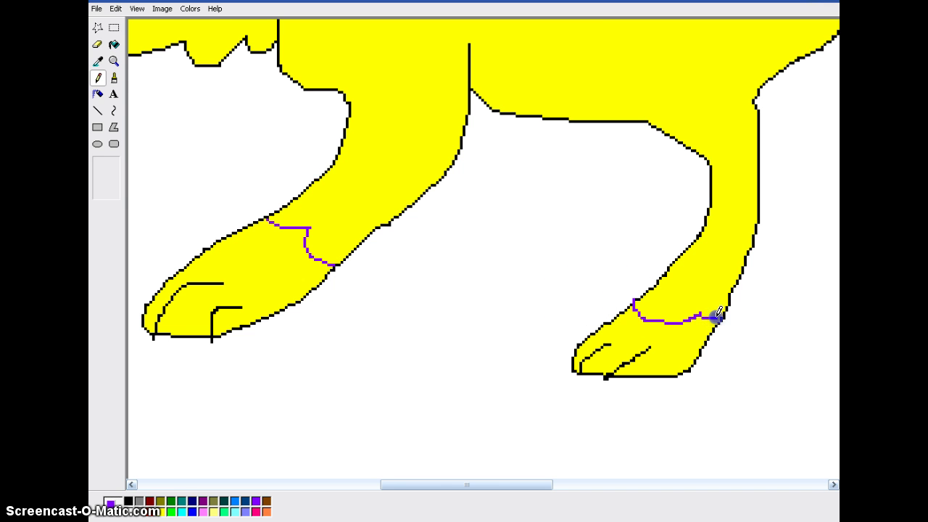
# Fill both hind paws below the boundary lines with purple.
pyautogui.click(113, 45)
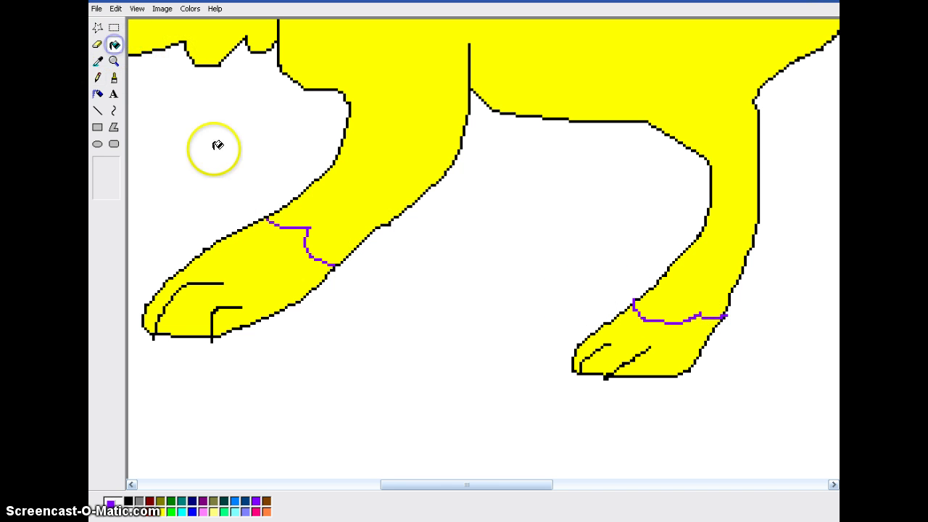
pyautogui.click(254, 236)
pyautogui.click(665, 343)
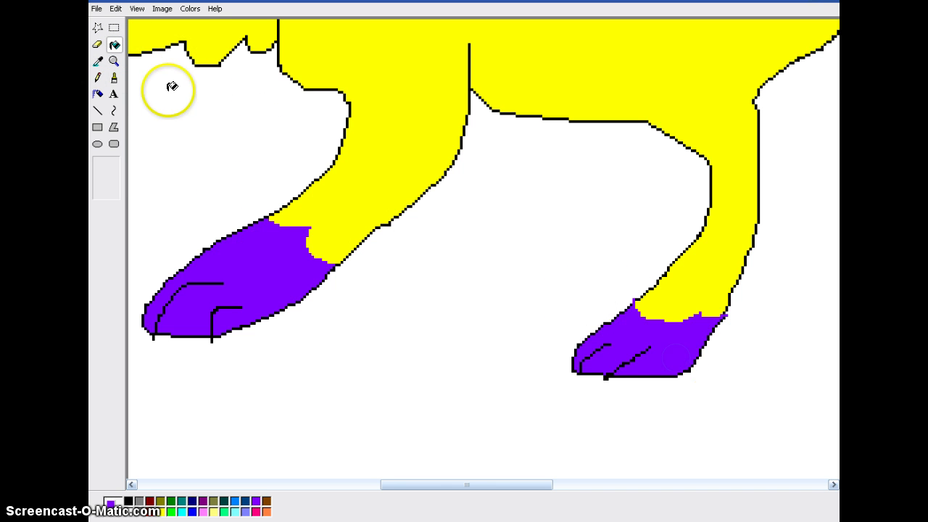
pyautogui.click(113, 61)
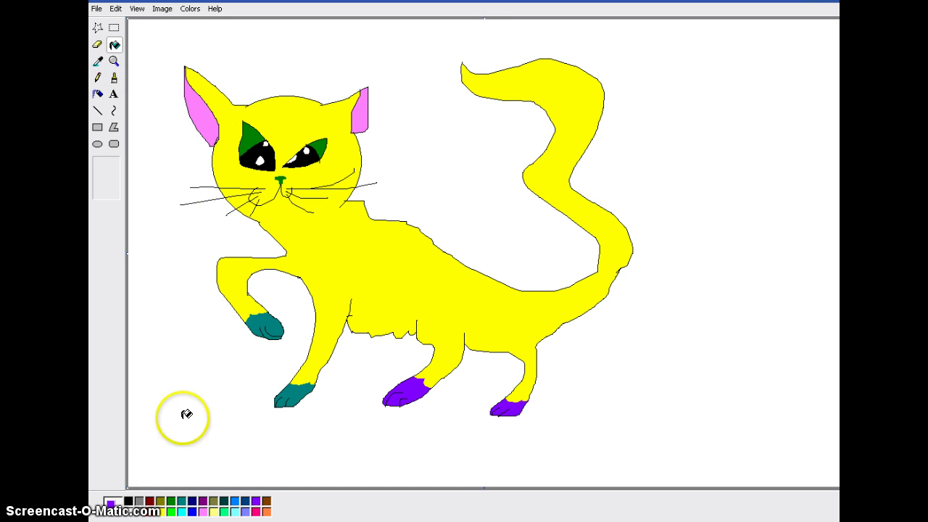
# Try a teal Pencil line across the standing front leg above its paw, and undo it.
pyautogui.click(181, 501)
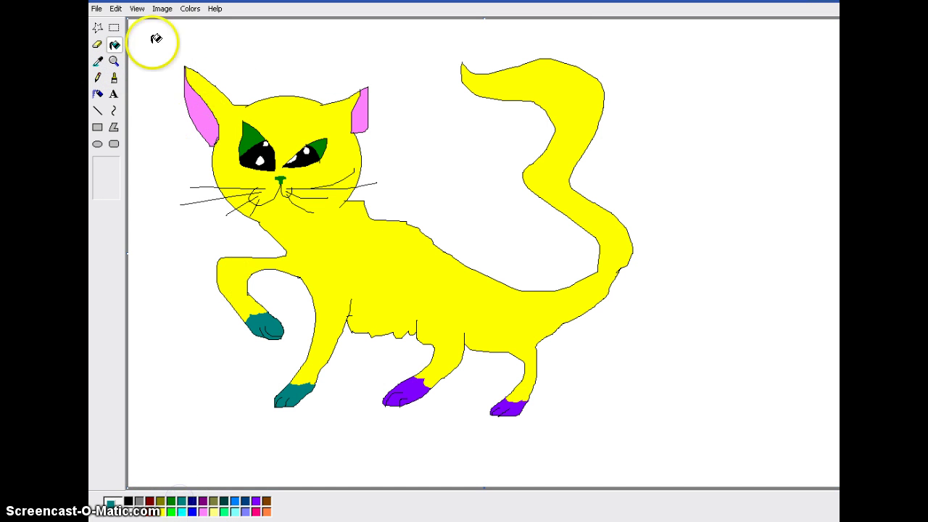
pyautogui.click(113, 61)
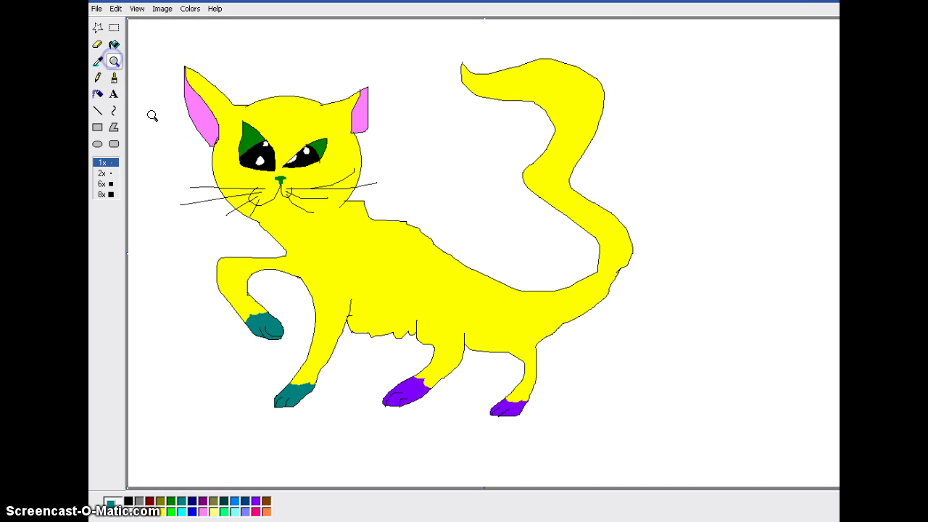
pyautogui.click(317, 356)
pyautogui.click(98, 77)
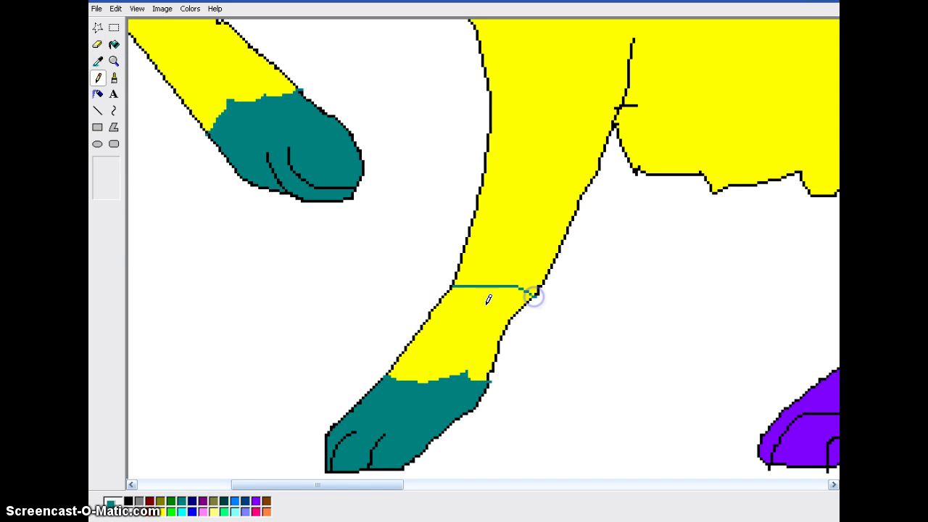
pyautogui.click(115, 8)
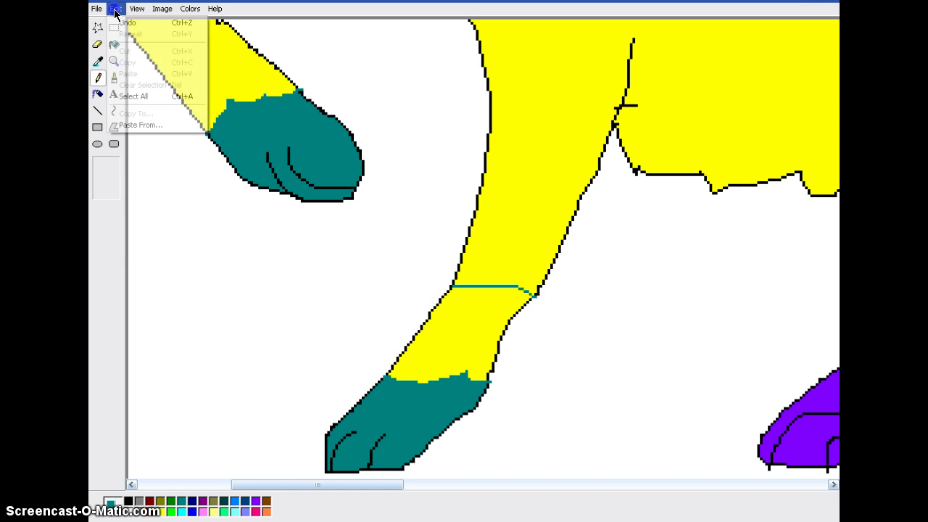
pyautogui.click(128, 23)
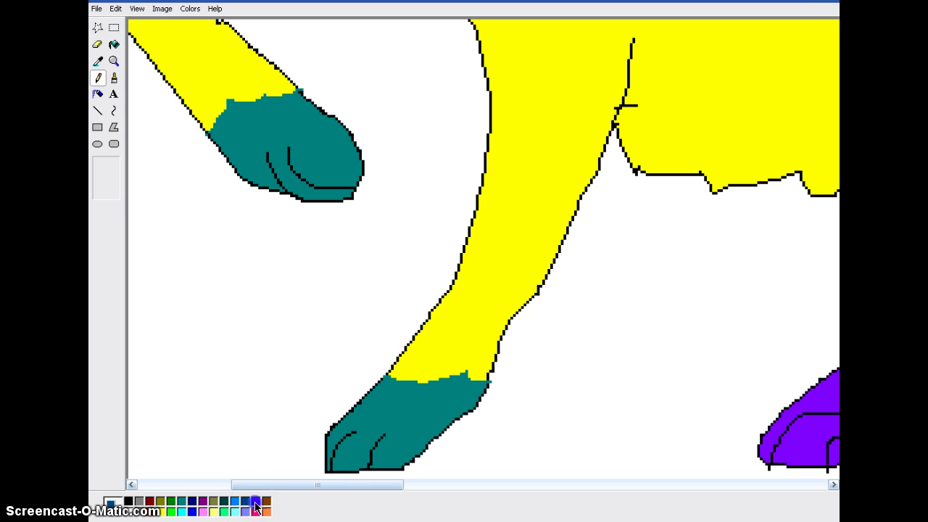
# Try a dark blue line across the standing front leg above its paw, undo it, and switch the colour to purple.
pyautogui.click(426, 319)
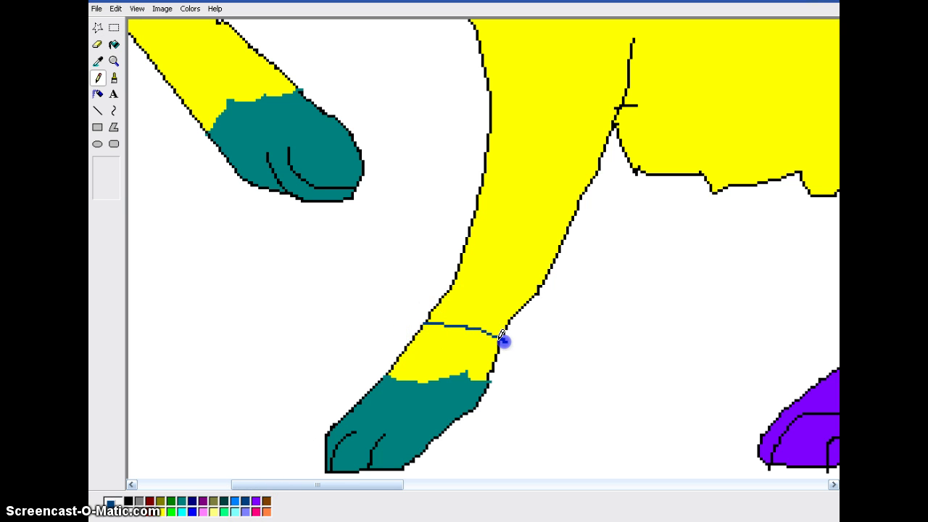
pyautogui.click(256, 500)
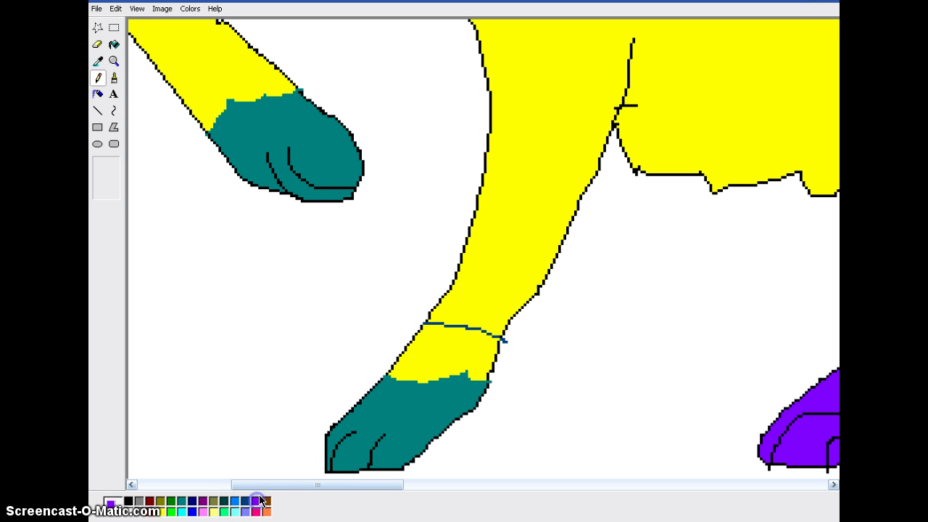
pyautogui.click(115, 8)
pyautogui.click(128, 22)
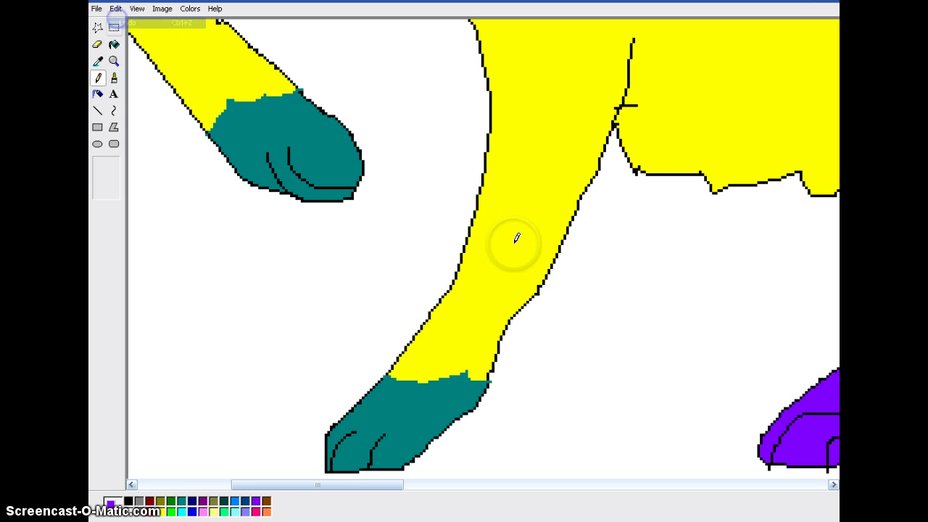
# Try purple lines forming a band above the standing front leg's teal paw, and undo them.
pyautogui.click(418, 330)
pyautogui.moveTo(485, 341); pyautogui.dragTo(468, 366)
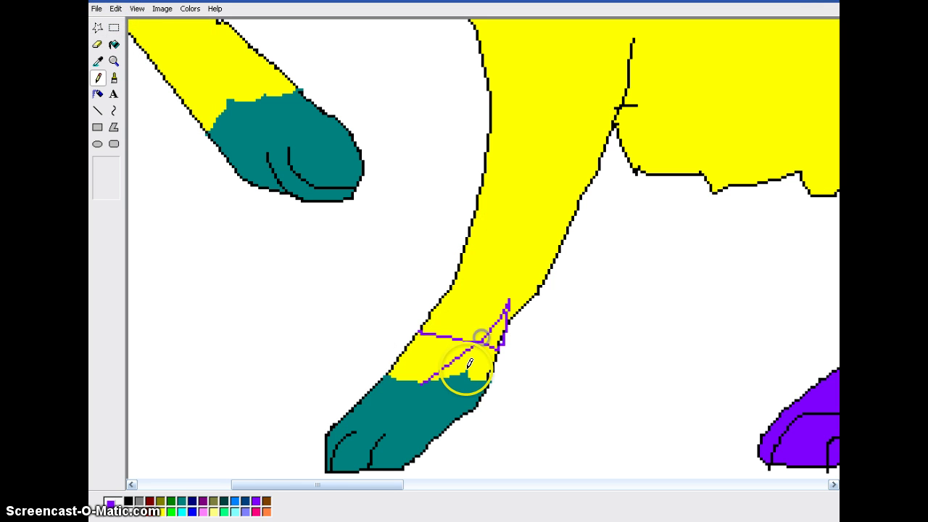
pyautogui.click(115, 8)
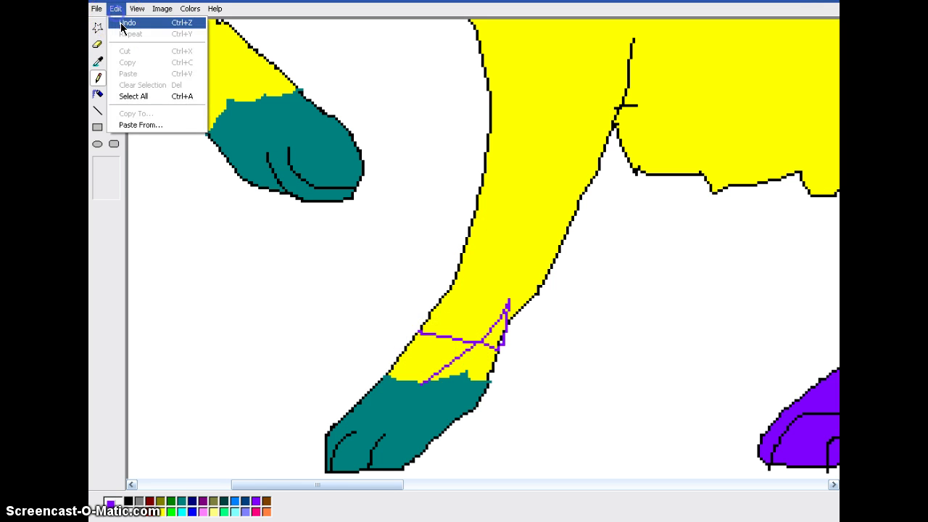
pyautogui.click(128, 22)
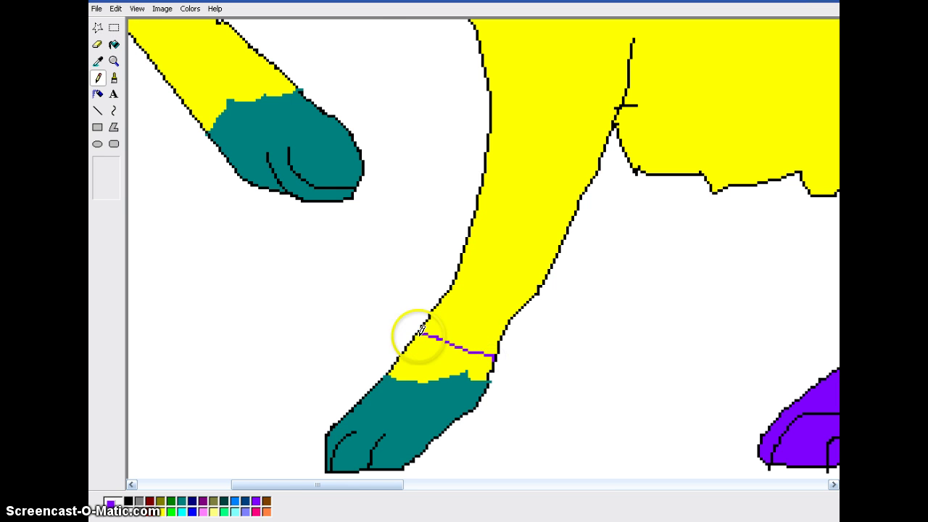
# Draw a second purple line above the existing one on the standing front leg and fill the band between them with purple.
pyautogui.moveTo(437, 305); pyautogui.dragTo(503, 333)
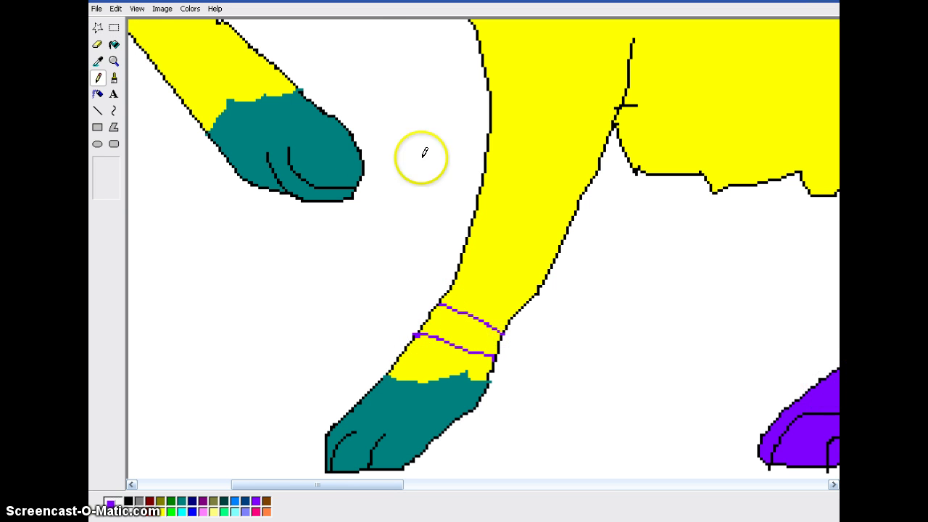
pyautogui.click(114, 44)
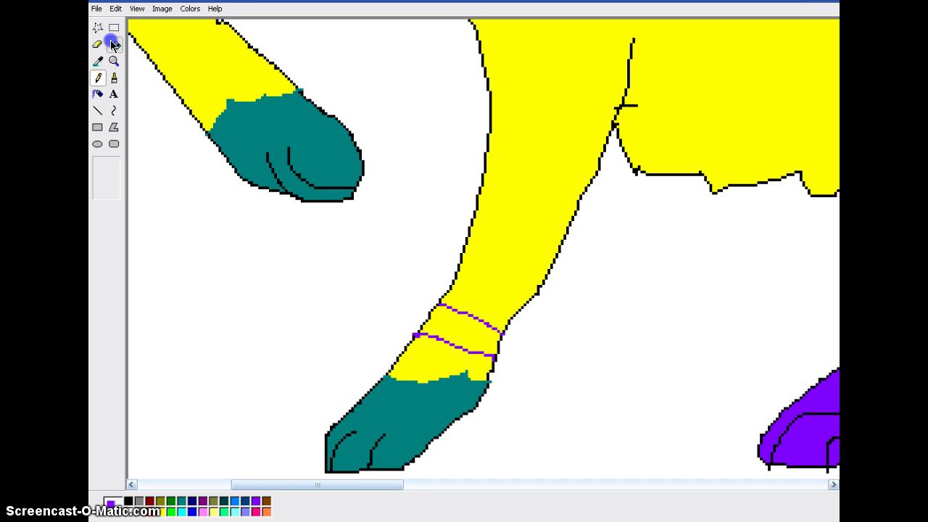
pyautogui.click(448, 323)
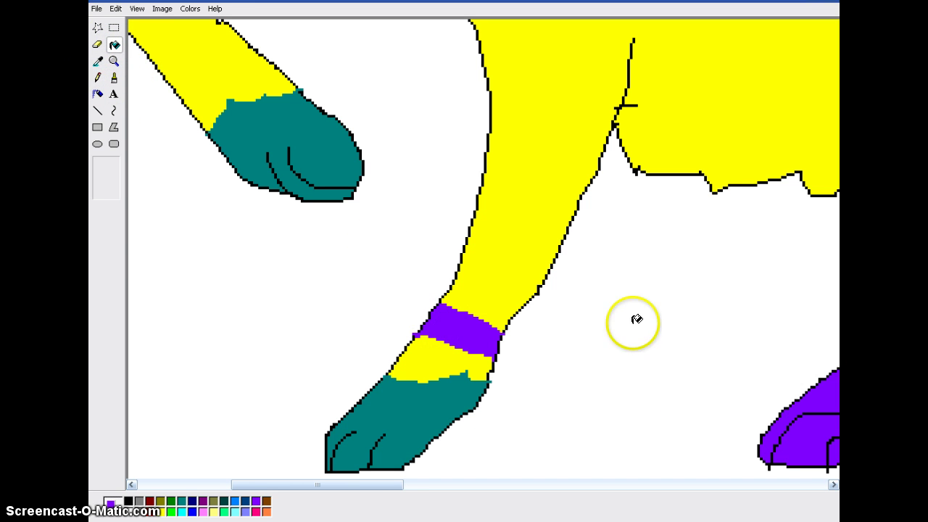
# Draw two more pairs of purple Pencil lines across the standing front leg above its filled band.
pyautogui.click(95, 82)
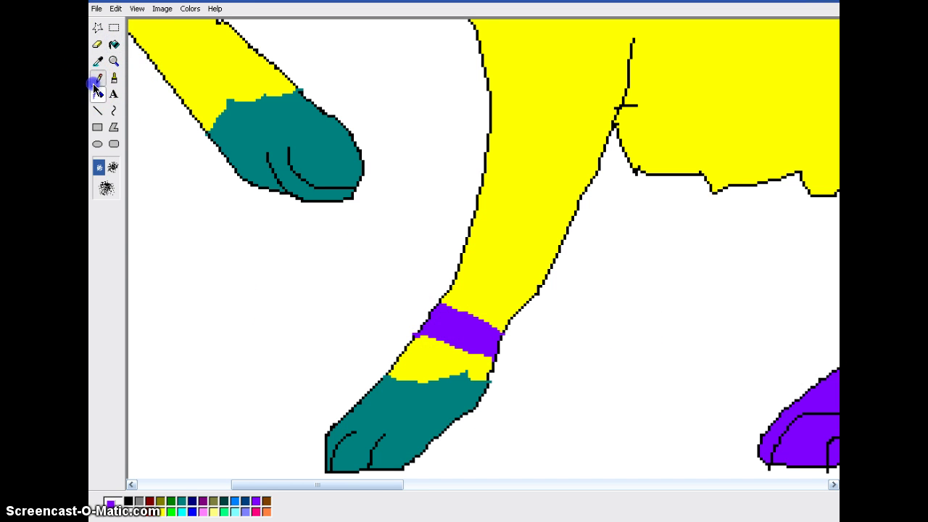
pyautogui.scroll(6, 468, 377)
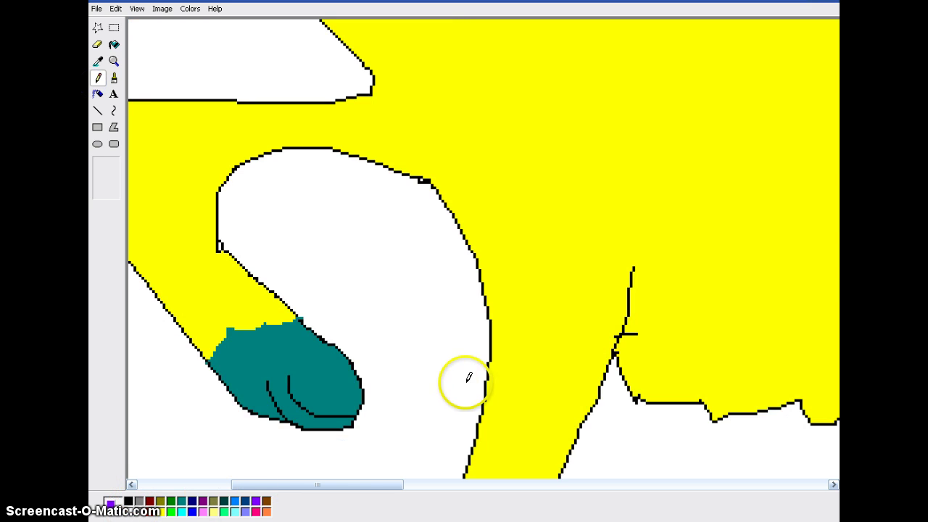
pyautogui.scroll(-3, 479, 374)
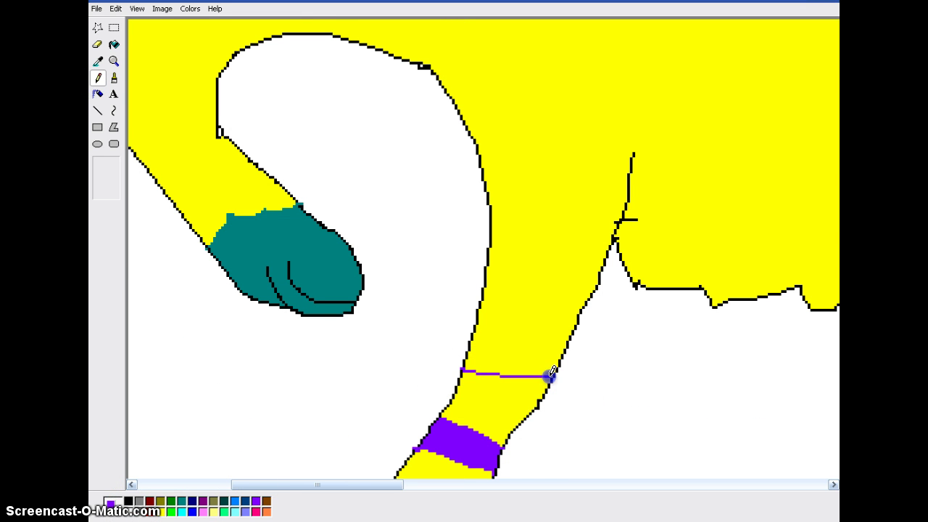
pyautogui.click(454, 390)
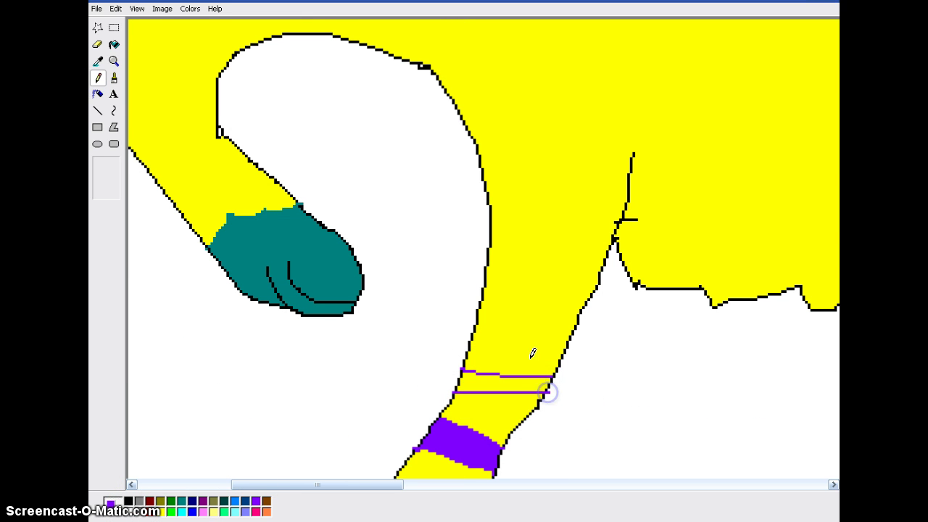
pyautogui.click(475, 304)
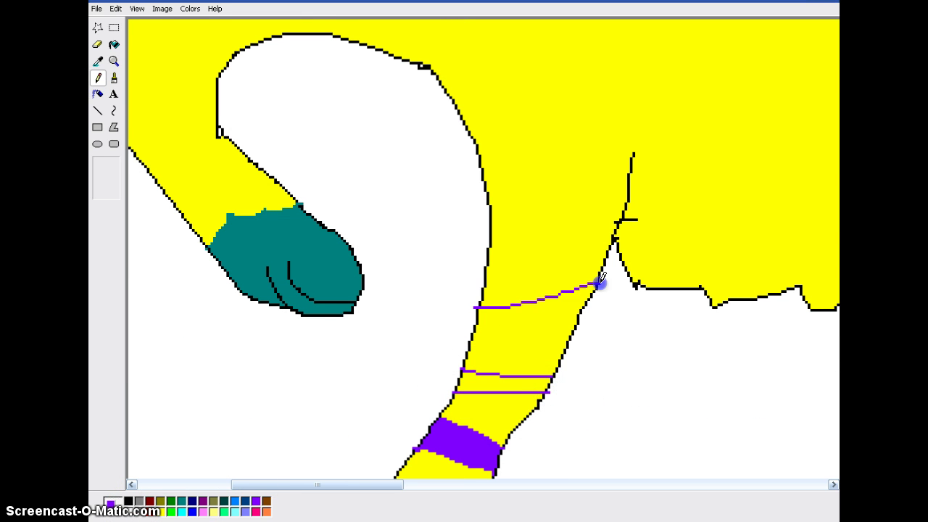
pyautogui.click(476, 337)
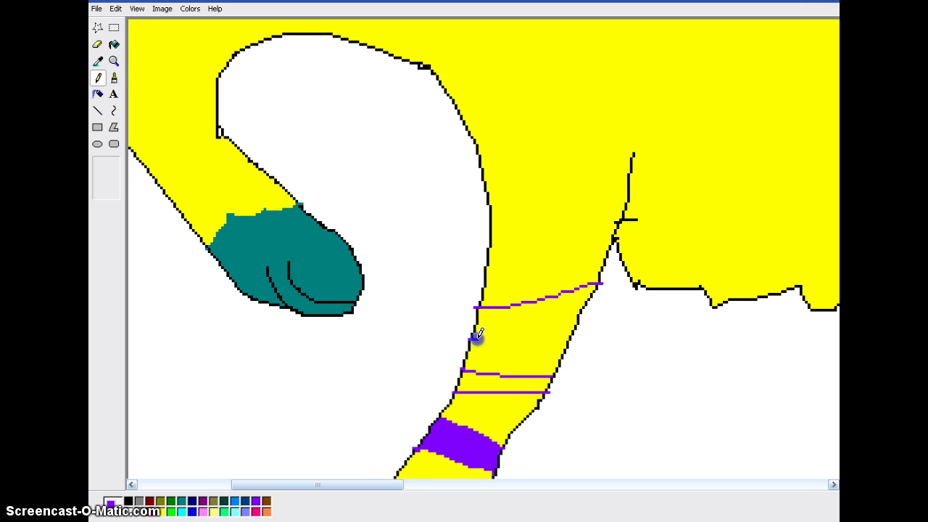
# Fill the two outlined bands on the standing front leg with purple.
pyautogui.click(114, 45)
pyautogui.click(562, 304)
pyautogui.scroll(3, 554, 302)
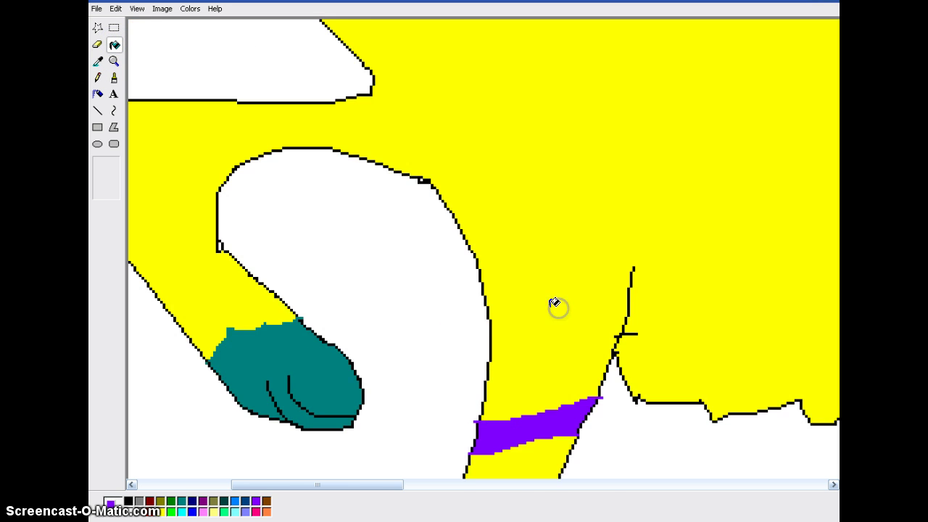
pyautogui.scroll(-6, 530, 340)
pyautogui.click(497, 265)
pyautogui.scroll(6, 501, 266)
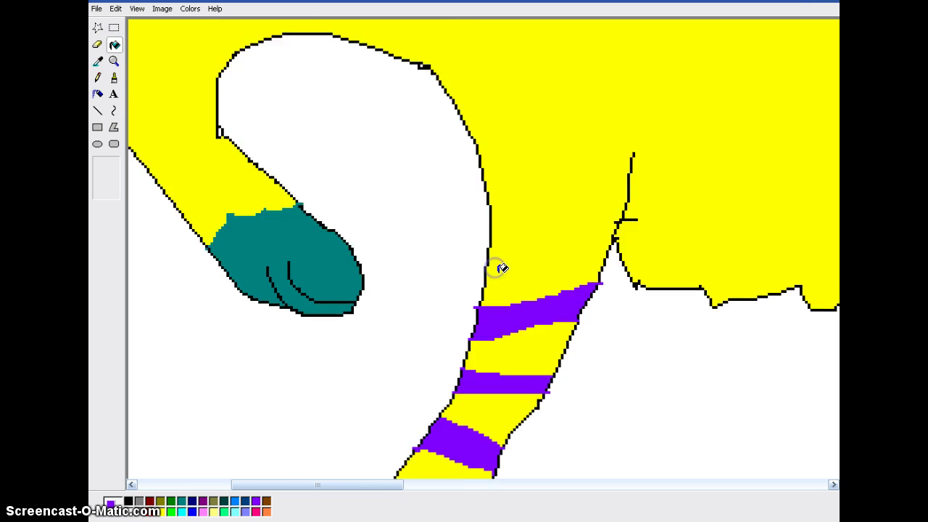
# Outline a fourth band near the top of the standing front leg, redrawing its upper line to end at the leg's edge, and fill it purple.
pyautogui.click(98, 78)
pyautogui.moveTo(482, 370); pyautogui.dragTo(588, 361)
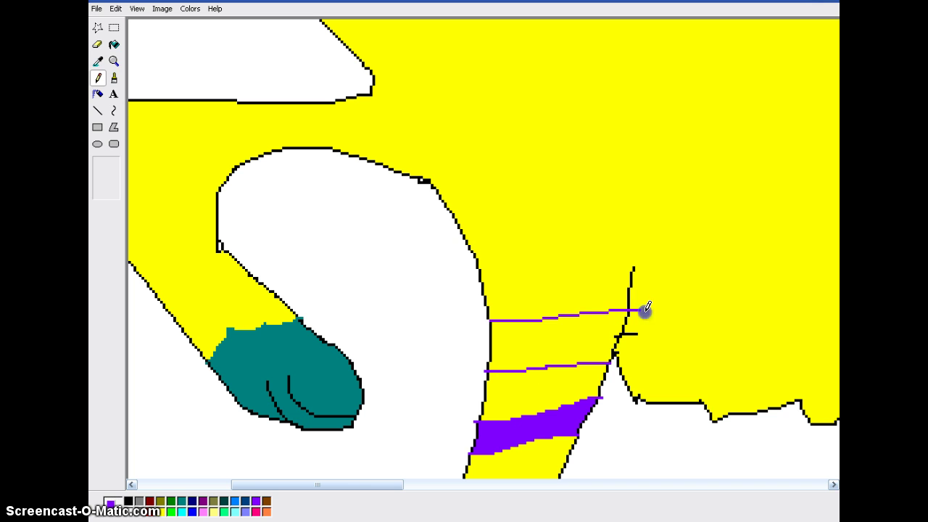
pyautogui.click(115, 8)
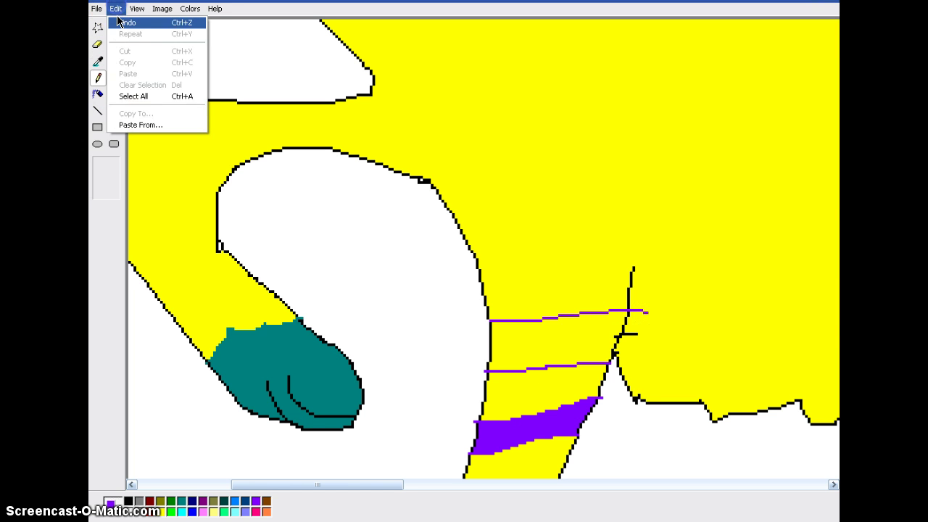
pyautogui.click(127, 22)
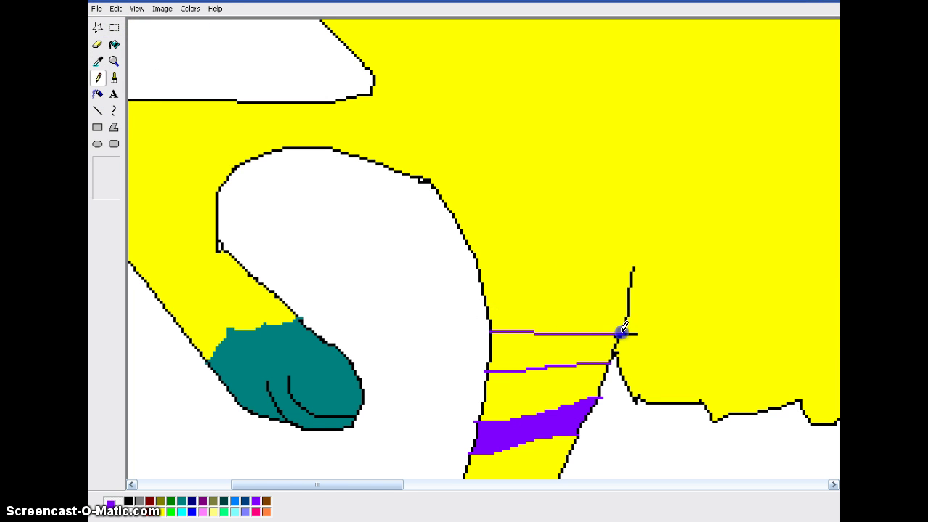
pyautogui.click(114, 44)
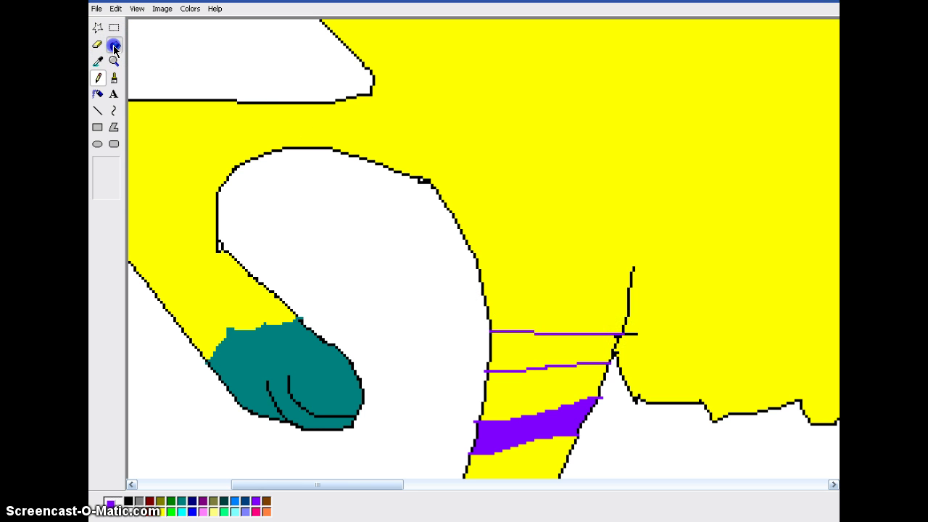
pyautogui.click(571, 367)
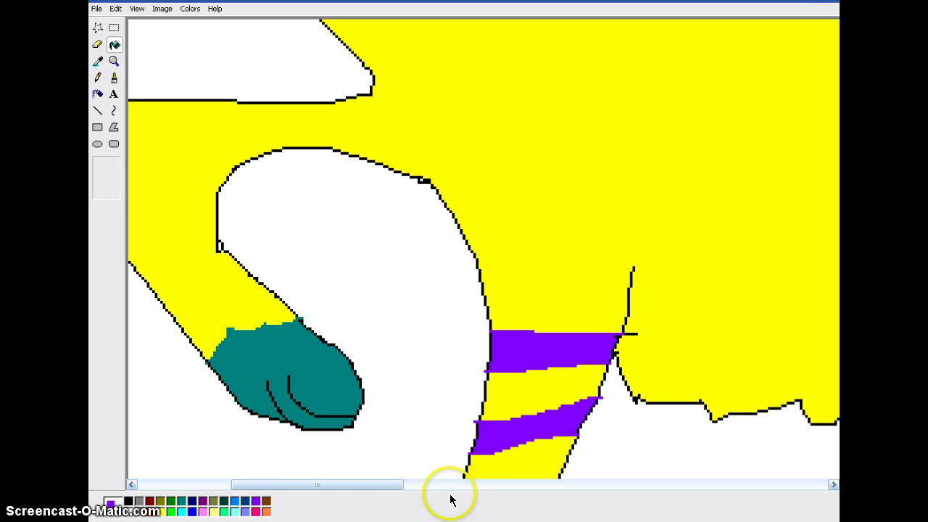
# Try two curved purple Pencil lines forming a band above the raised front leg's teal paw.
pyautogui.moveTo(345, 485)
pyautogui.mouseDown()
pyautogui.moveTo(348, 491)
pyautogui.moveTo(301, 491)
pyautogui.mouseUp()
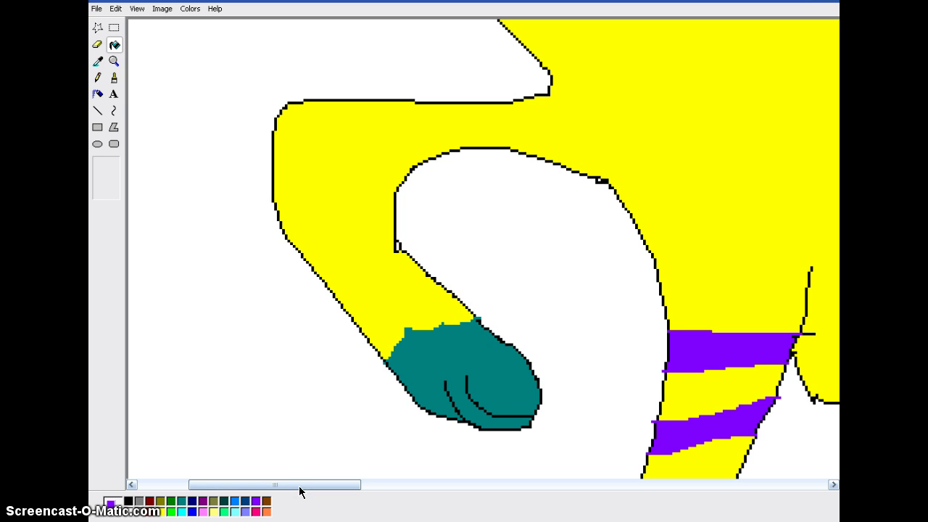
pyautogui.click(97, 79)
pyautogui.click(365, 338)
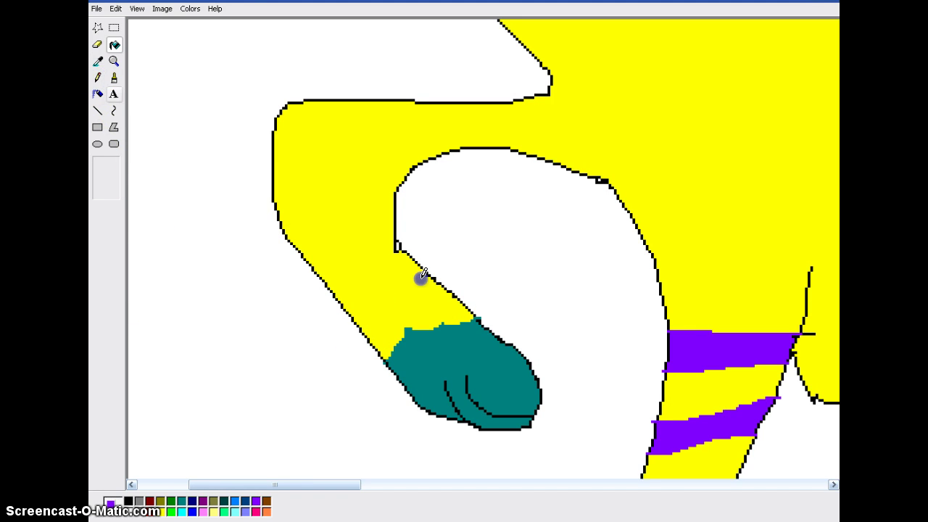
pyautogui.moveTo(432, 278); pyautogui.dragTo(367, 340)
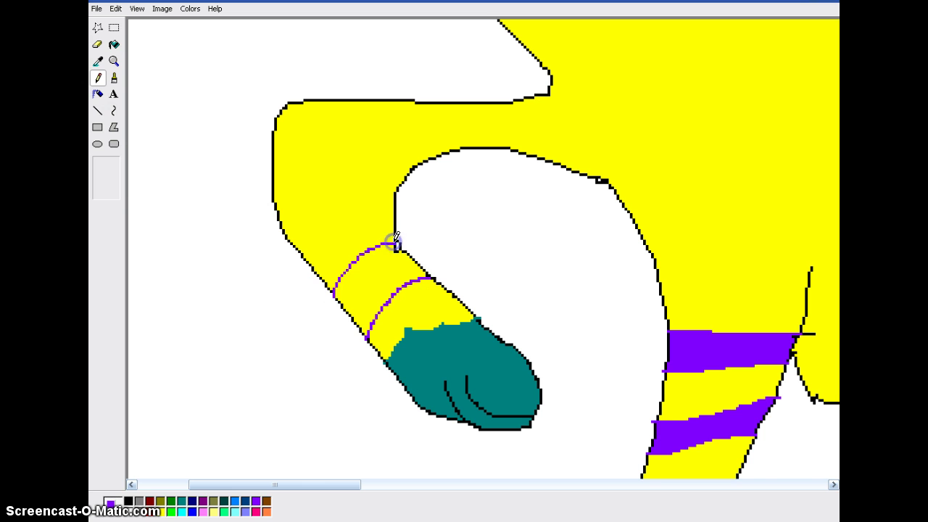
# Draw six purple Pencil lines across the raised front leg, outlining one band at its bend and two between the bend and the chest.
pyautogui.moveTo(286, 236); pyautogui.dragTo(295, 231)
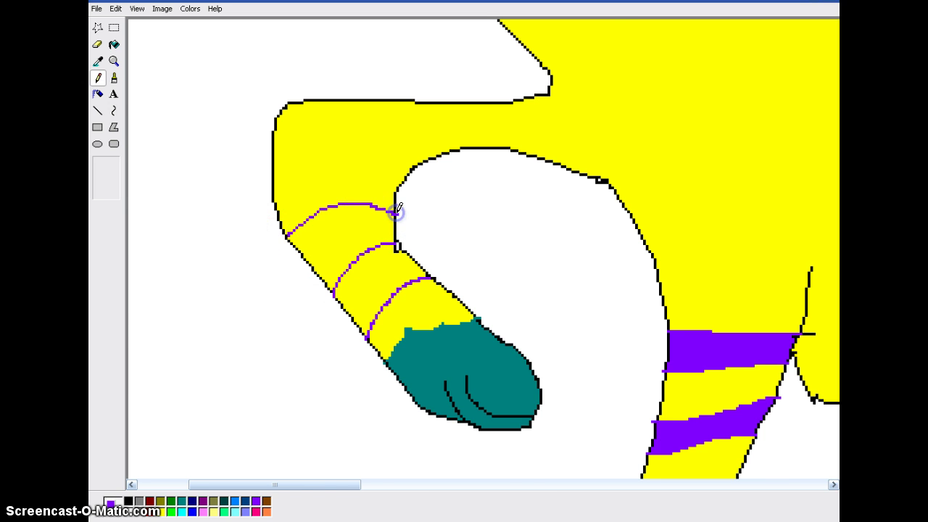
pyautogui.scroll(3, 395, 210)
pyautogui.click(281, 224)
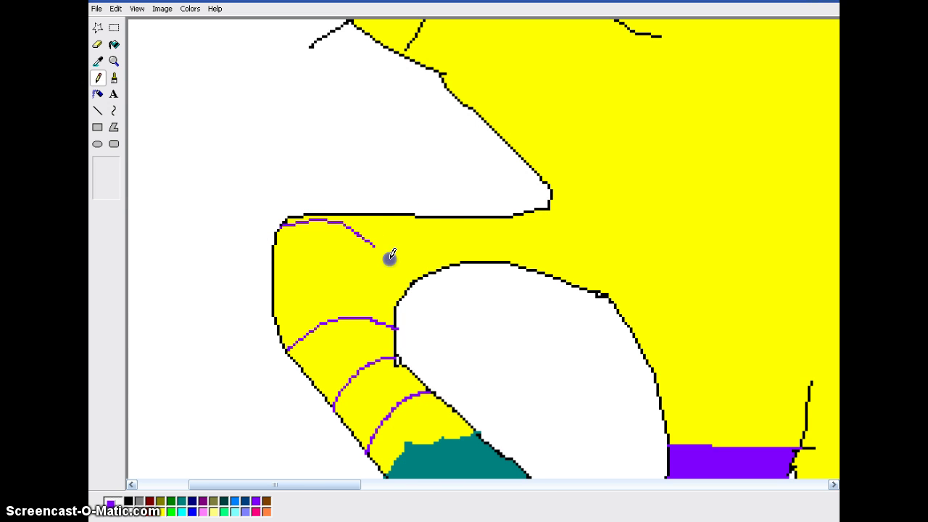
pyautogui.moveTo(404, 290); pyautogui.dragTo(406, 292)
pyautogui.click(461, 216)
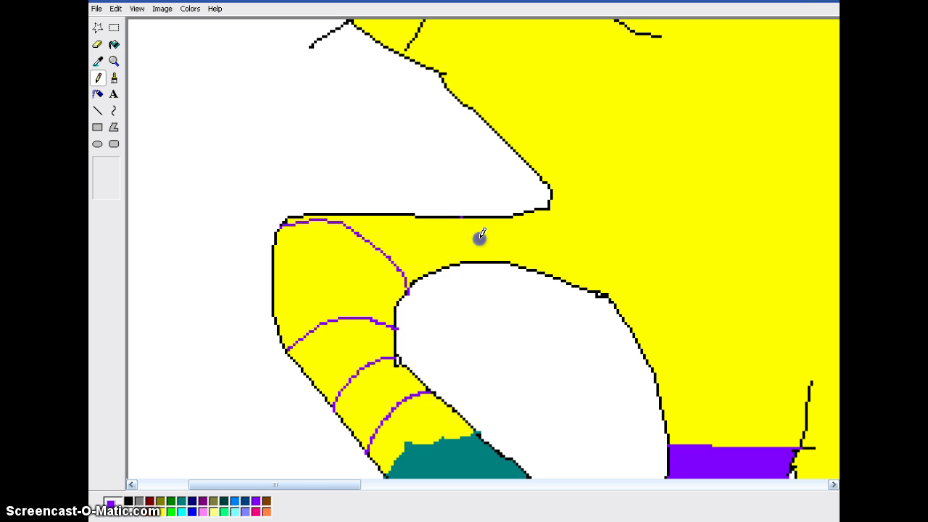
pyautogui.click(541, 211)
pyautogui.click(395, 211)
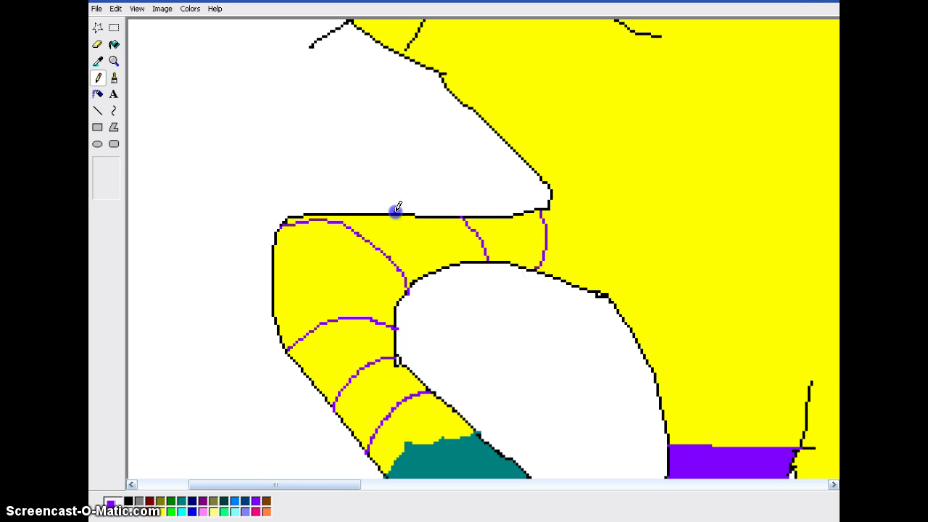
pyautogui.click(443, 215)
pyautogui.scroll(-3, 454, 267)
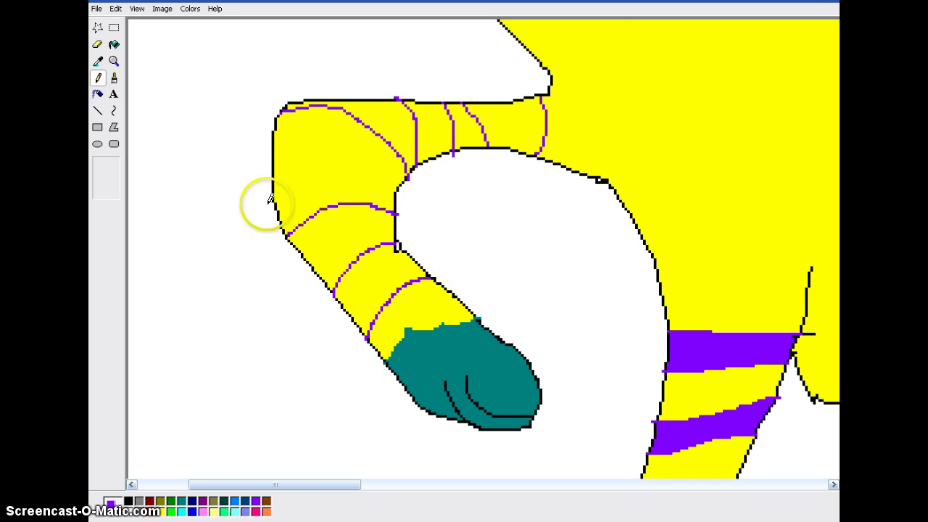
# Try filling the four outlined bands on the raised front leg with purple and check them against the standing leg.
pyautogui.click(114, 45)
pyautogui.click(371, 269)
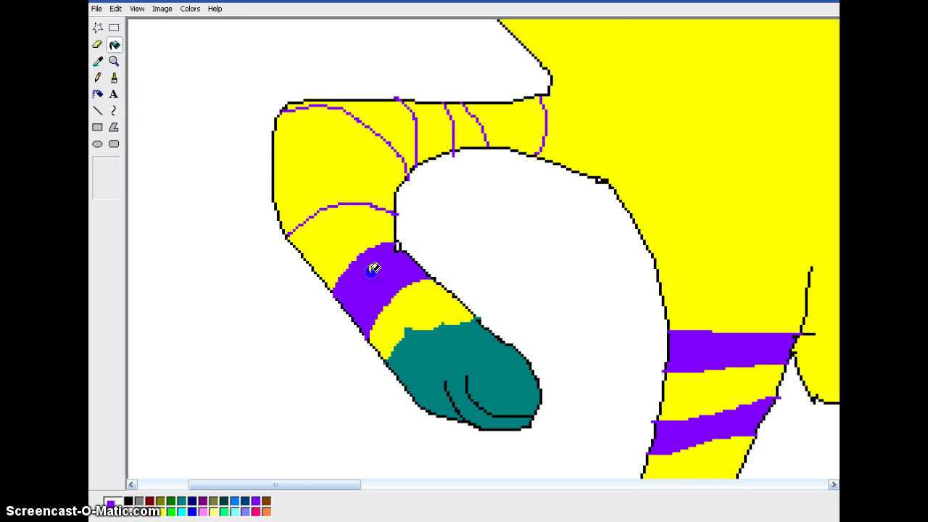
pyautogui.click(330, 171)
pyautogui.click(426, 131)
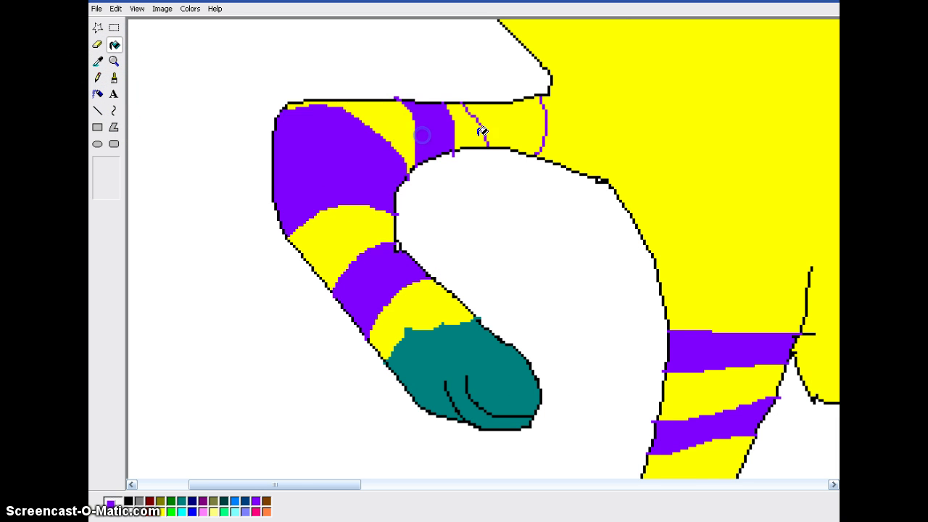
pyautogui.click(526, 129)
pyautogui.scroll(-6, 491, 295)
pyautogui.scroll(6, 490, 294)
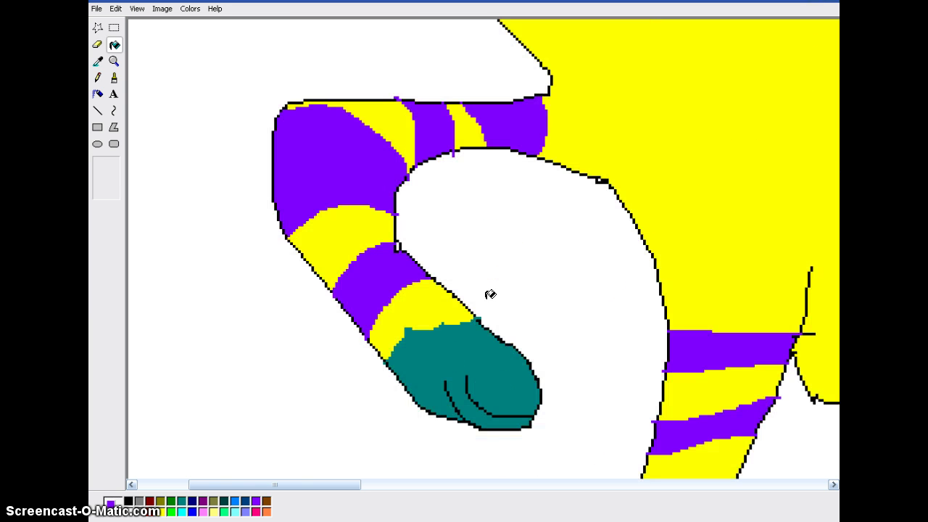
pyautogui.scroll(-6, 490, 294)
pyautogui.scroll(3, 490, 295)
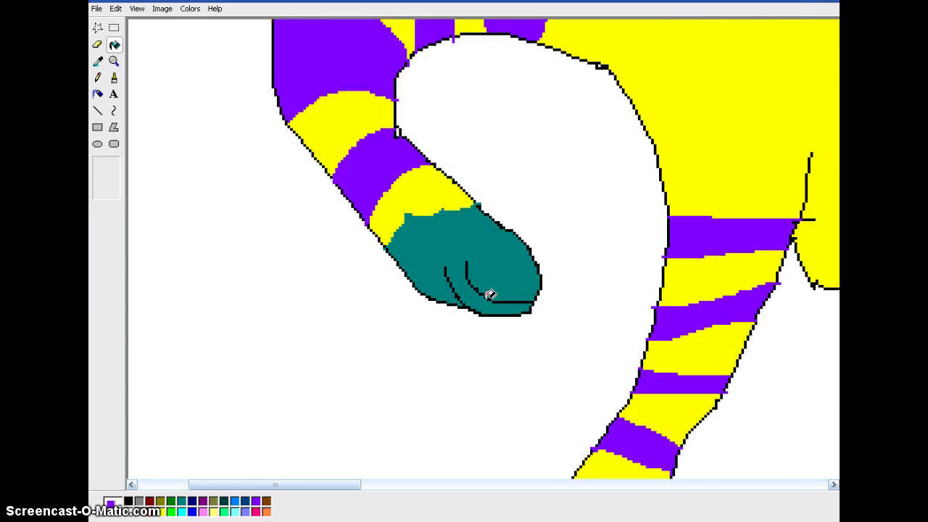
pyautogui.scroll(6, 490, 295)
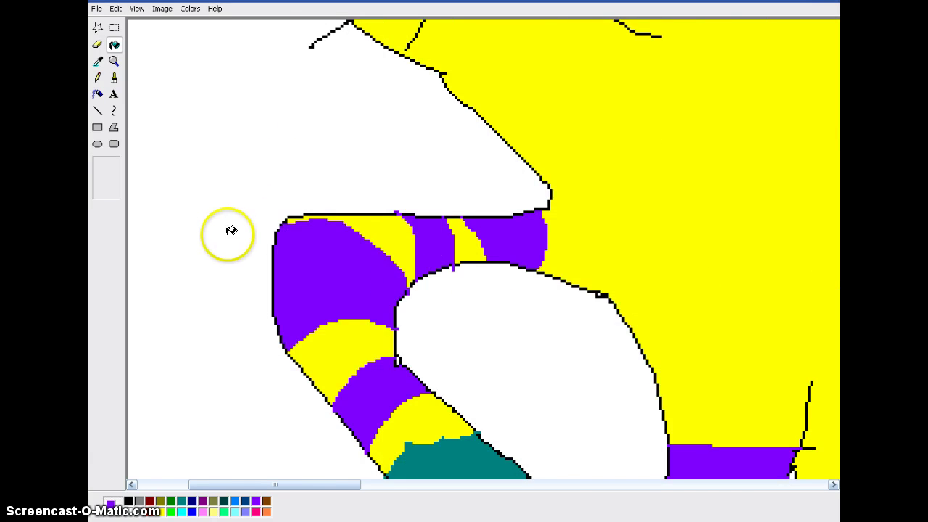
# Undo the last three purple fills on the raised front leg.
pyautogui.scroll(-6, 188, 174)
pyautogui.click(113, 8)
pyautogui.click(123, 22)
pyautogui.scroll(6, 248, 190)
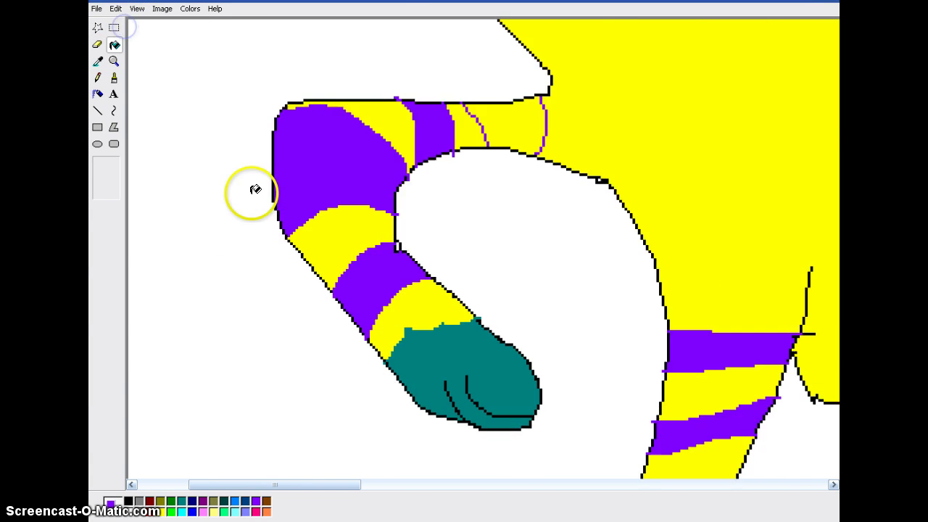
pyautogui.click(118, 9)
pyautogui.click(125, 22)
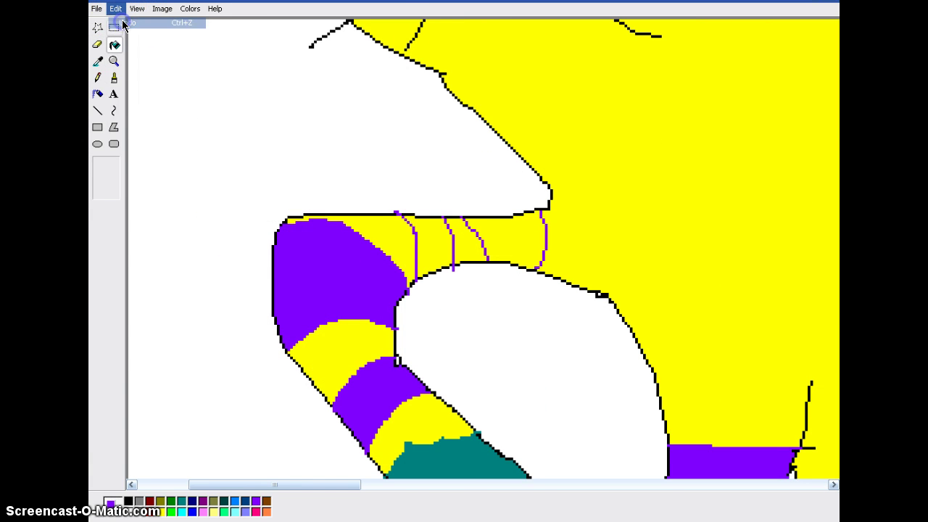
pyautogui.click(117, 8)
pyautogui.click(129, 23)
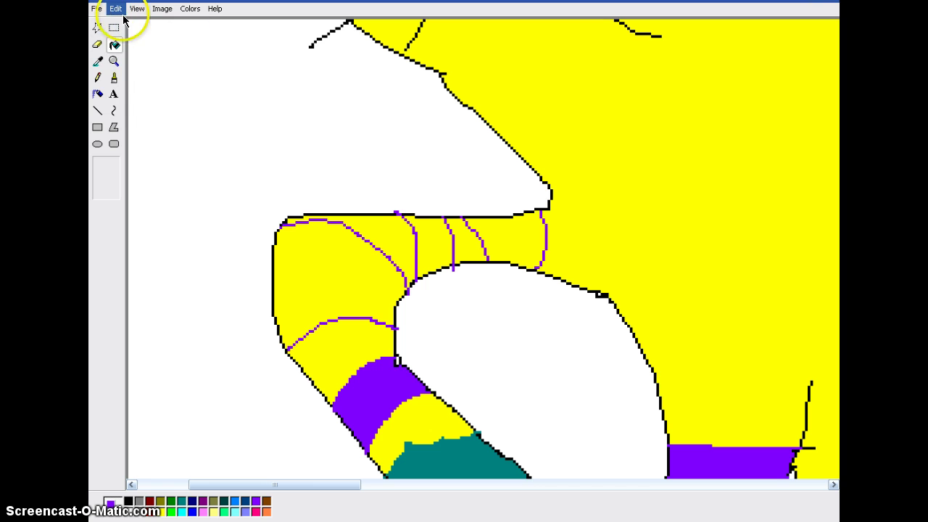
pyautogui.click(116, 9)
pyautogui.click(125, 22)
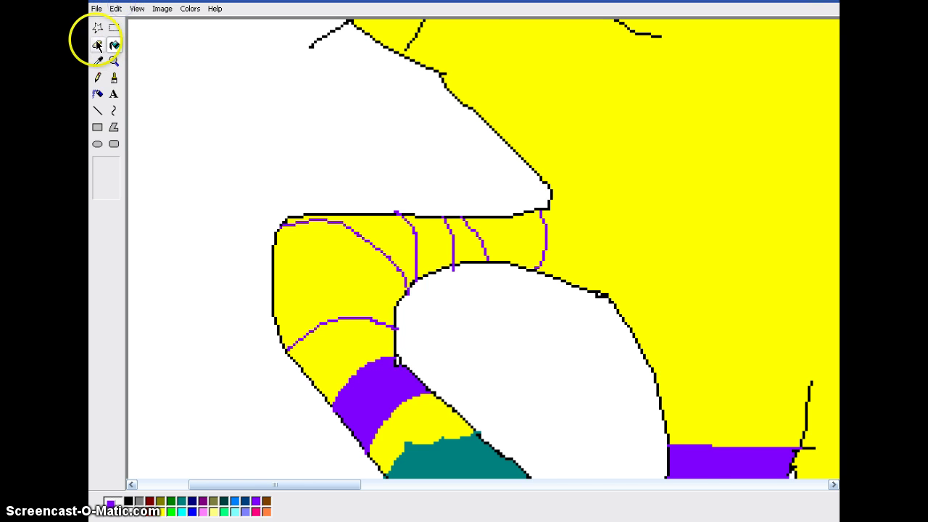
# Fill the purple band above the raised front leg's teal paw with yellow.
pyautogui.scroll(-3, 182, 176)
pyautogui.click(160, 512)
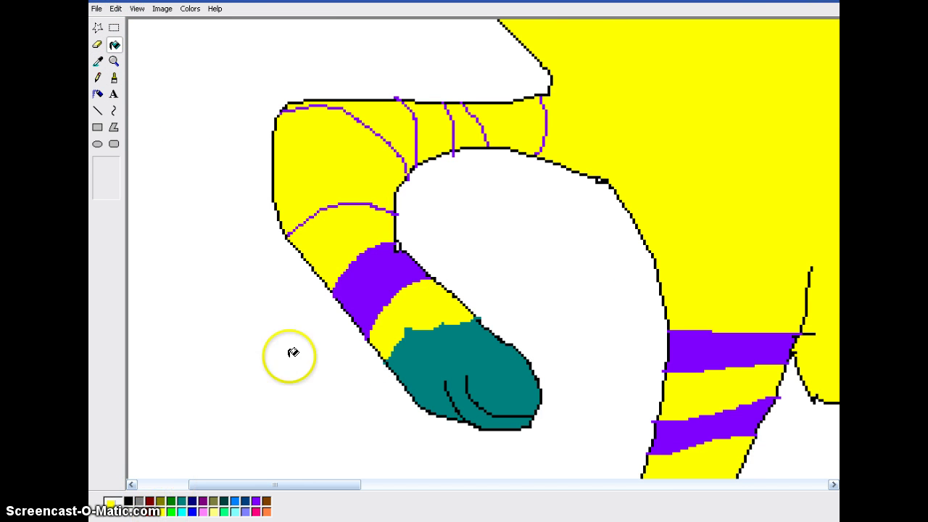
pyautogui.click(369, 296)
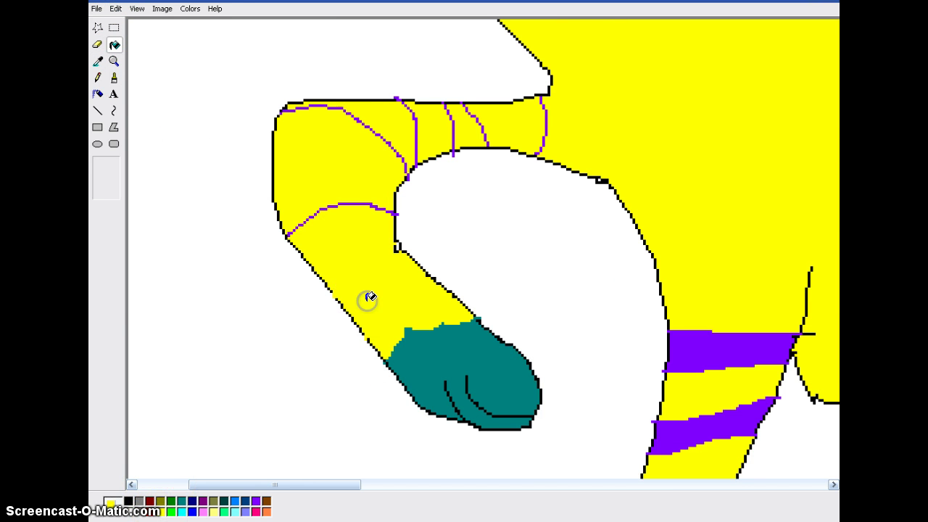
# Undo the last yellow fill and refill the purple band above the raised paw with yellow, after trimming its upper edge.
pyautogui.click(115, 8)
pyautogui.click(121, 22)
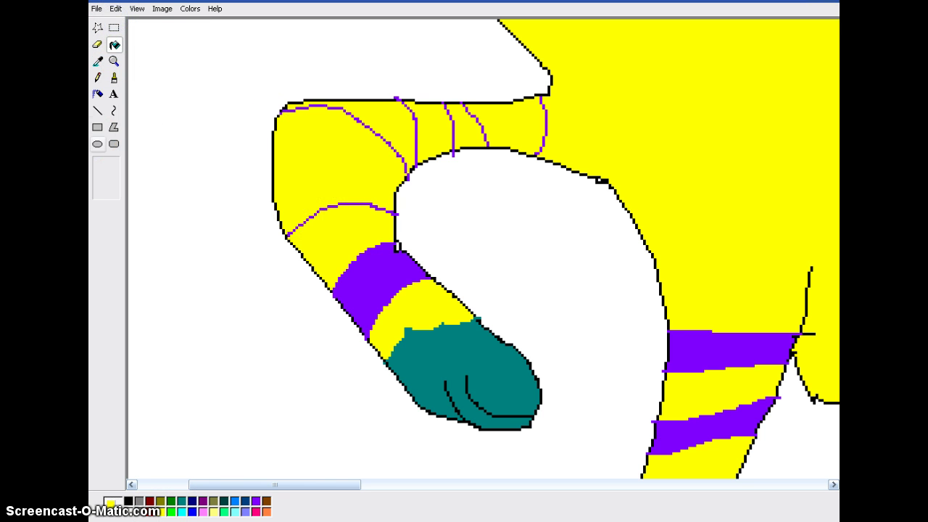
pyautogui.click(98, 78)
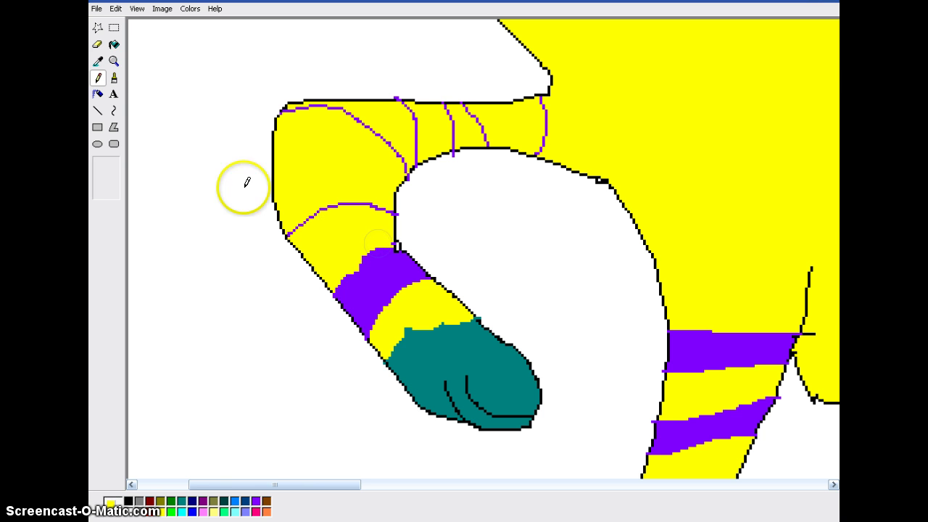
pyautogui.click(114, 44)
pyautogui.click(380, 289)
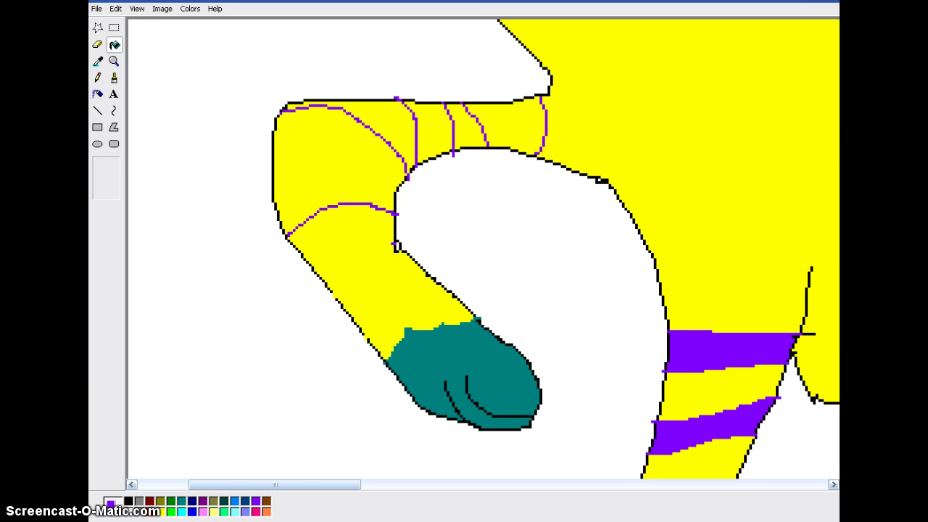
# Draw two purple Pencil lines across the raised front leg above its paw and fill four bands along the leg with purple.
pyautogui.click(98, 78)
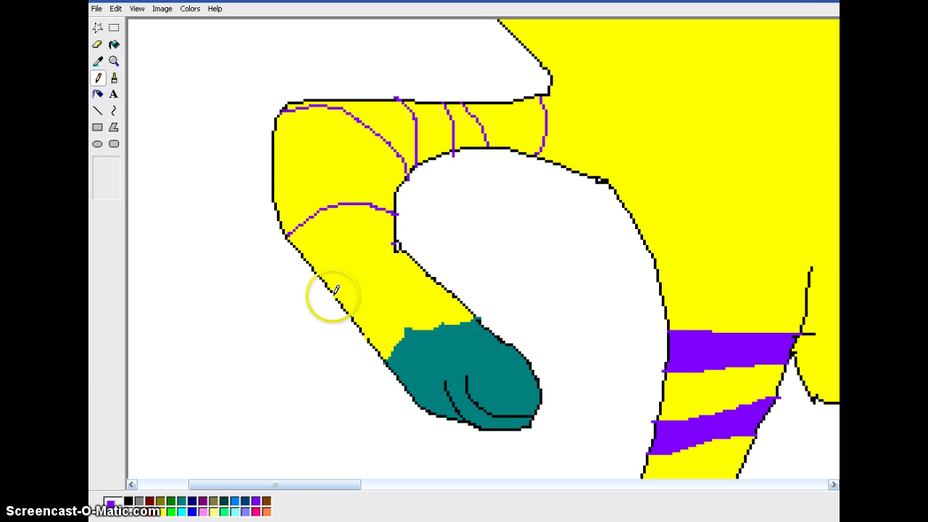
pyautogui.click(360, 331)
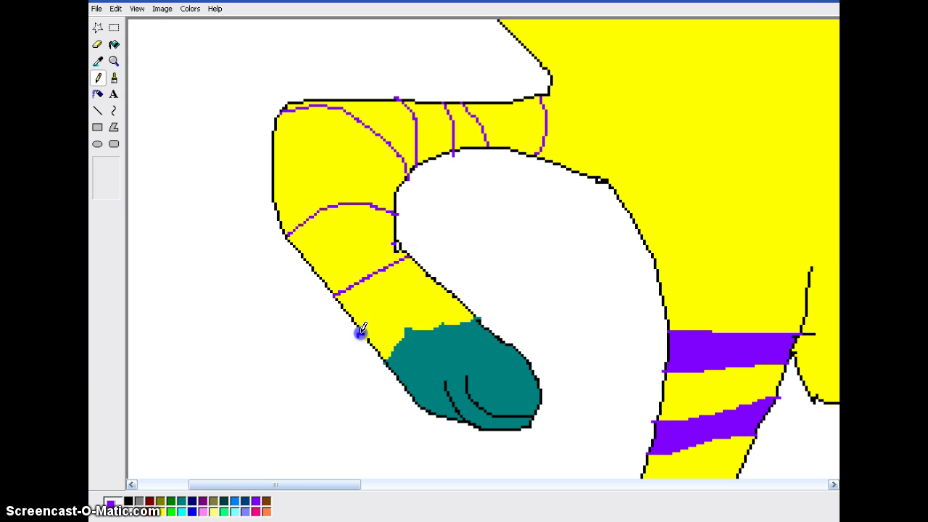
pyautogui.click(114, 45)
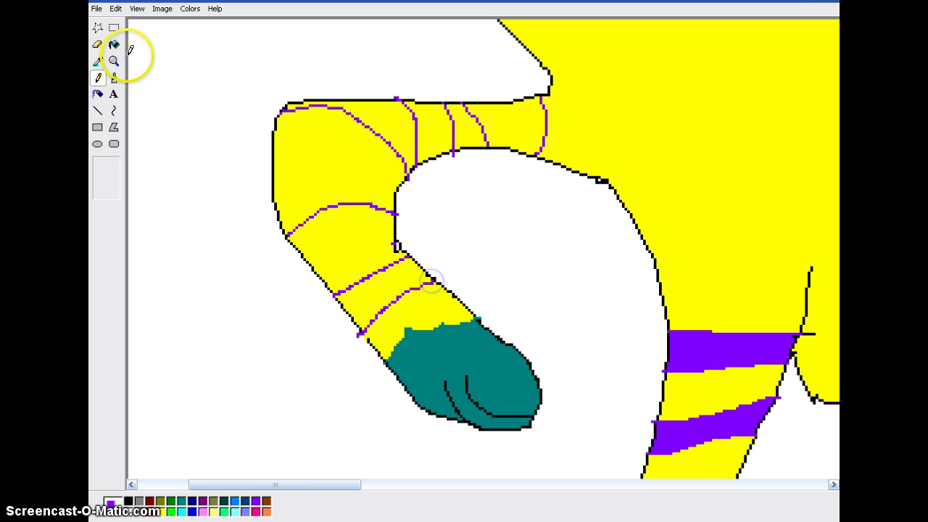
pyautogui.click(429, 315)
pyautogui.click(368, 248)
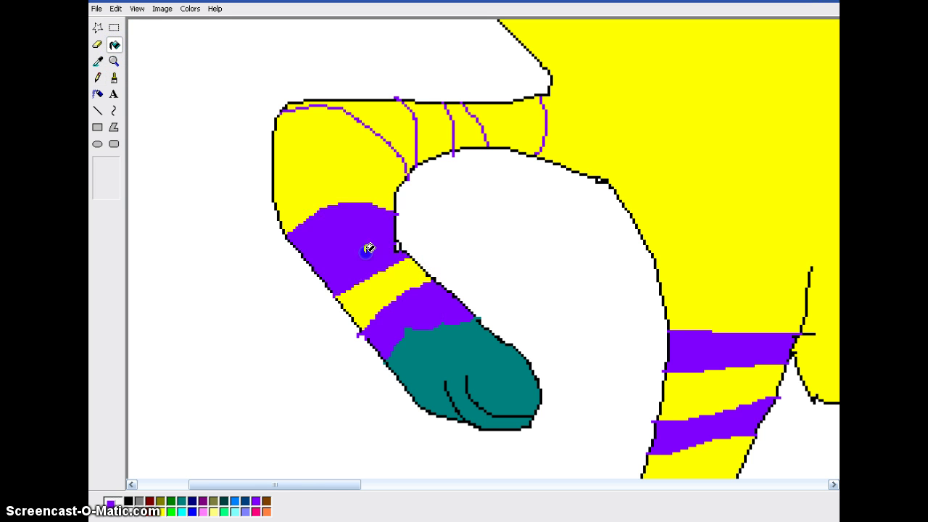
pyautogui.click(394, 120)
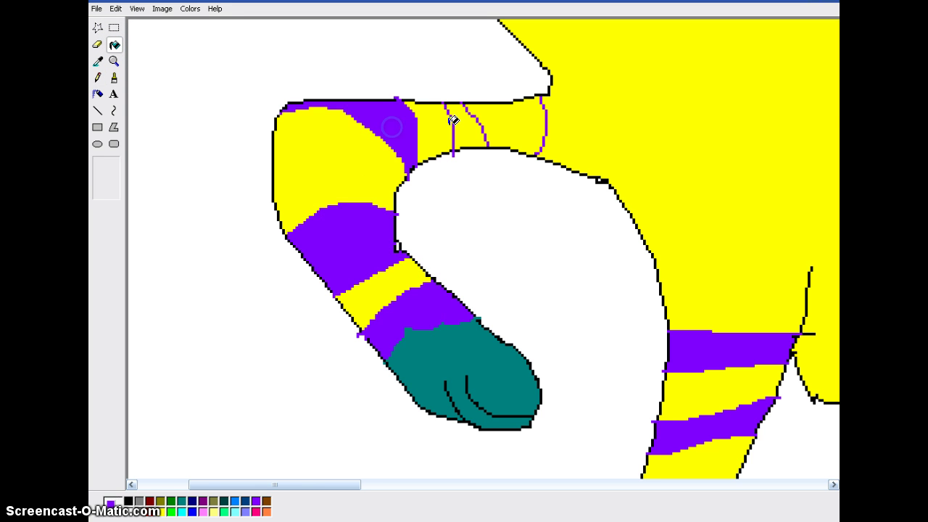
pyautogui.click(509, 119)
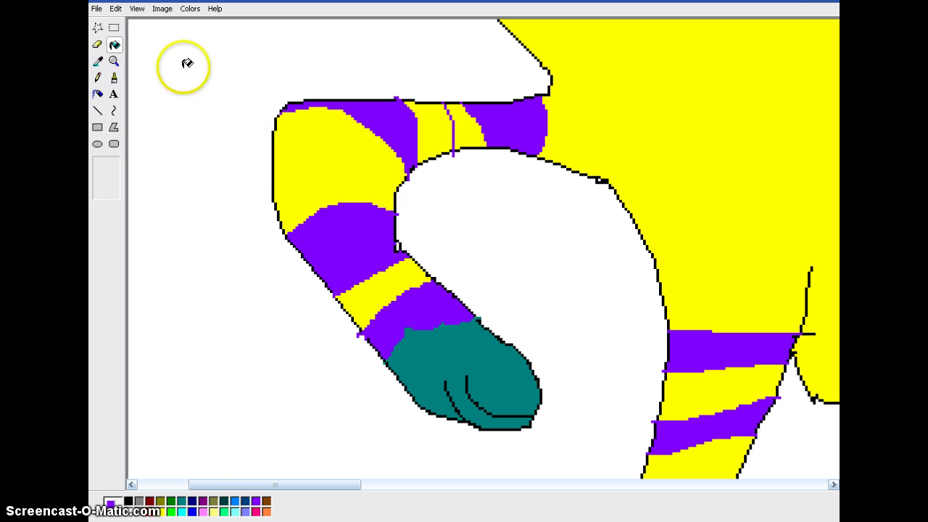
# Outline another band across the raised front leg just below its bend with two purple lines and fill it with purple.
pyautogui.click(98, 77)
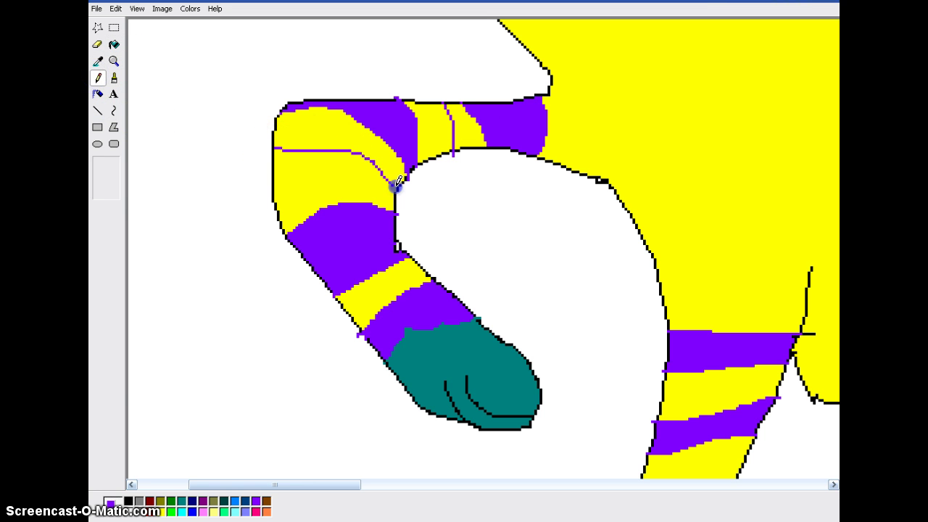
pyautogui.click(276, 195)
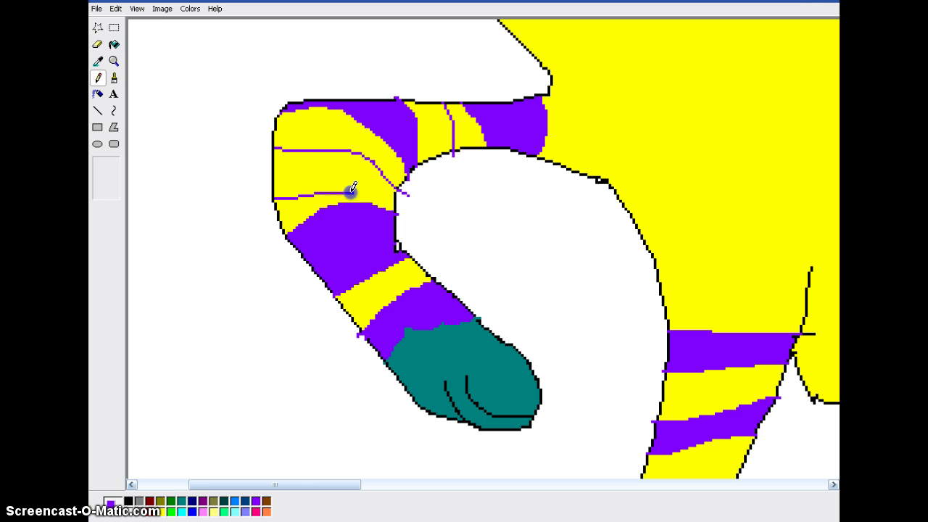
pyautogui.click(114, 44)
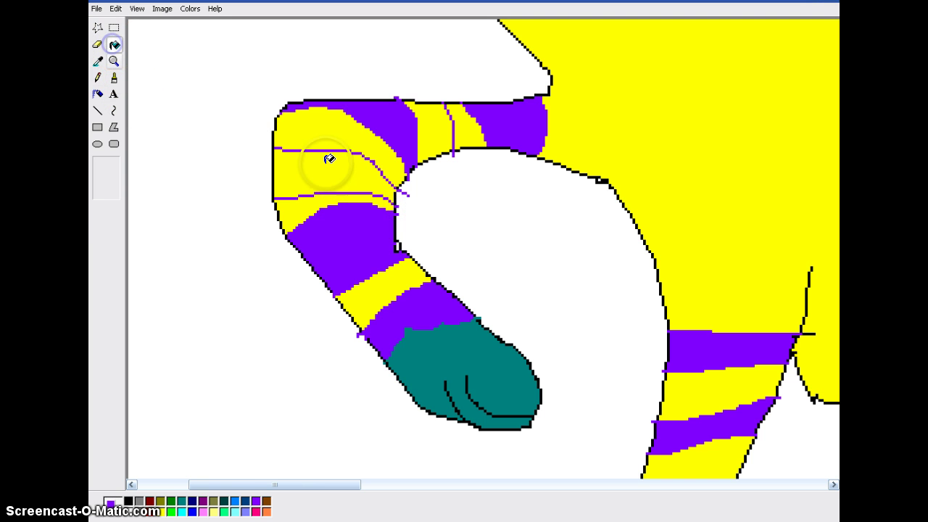
pyautogui.click(336, 161)
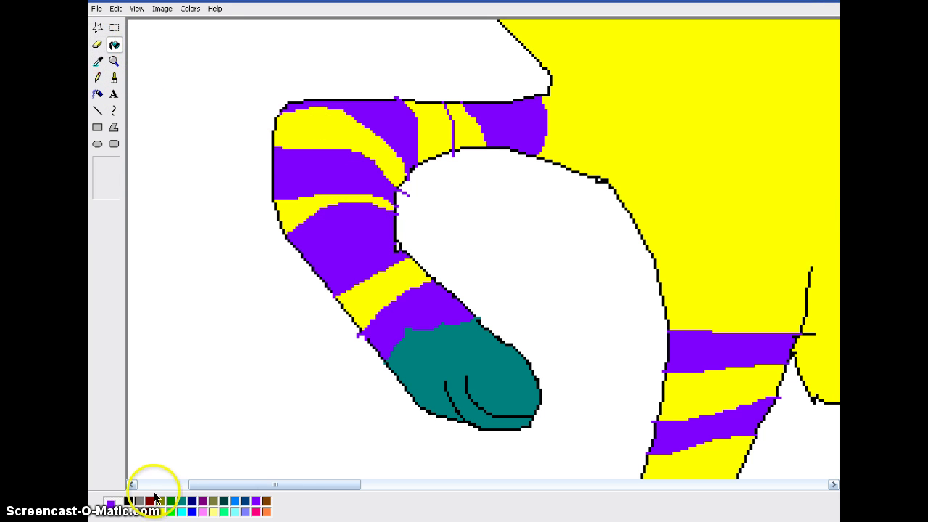
# Erase the stray purple line inside the yellow gap between the raised front leg's two bands nearest the chest.
pyautogui.click(97, 46)
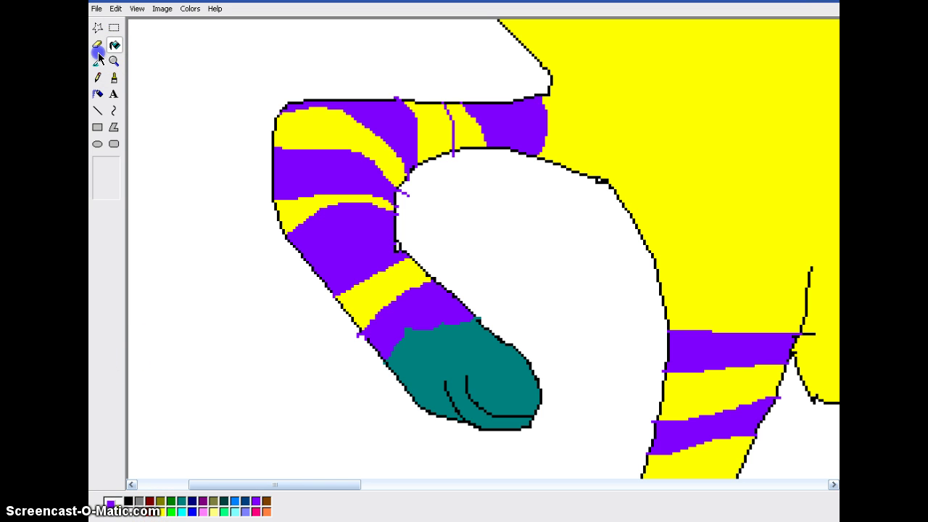
pyautogui.click(97, 45)
pyautogui.moveTo(458, 116); pyautogui.dragTo(450, 118)
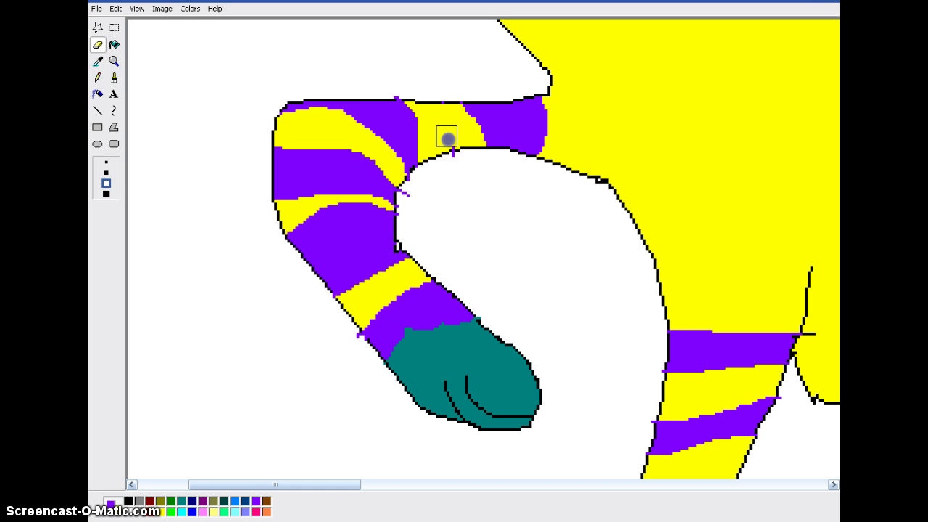
pyautogui.click(97, 77)
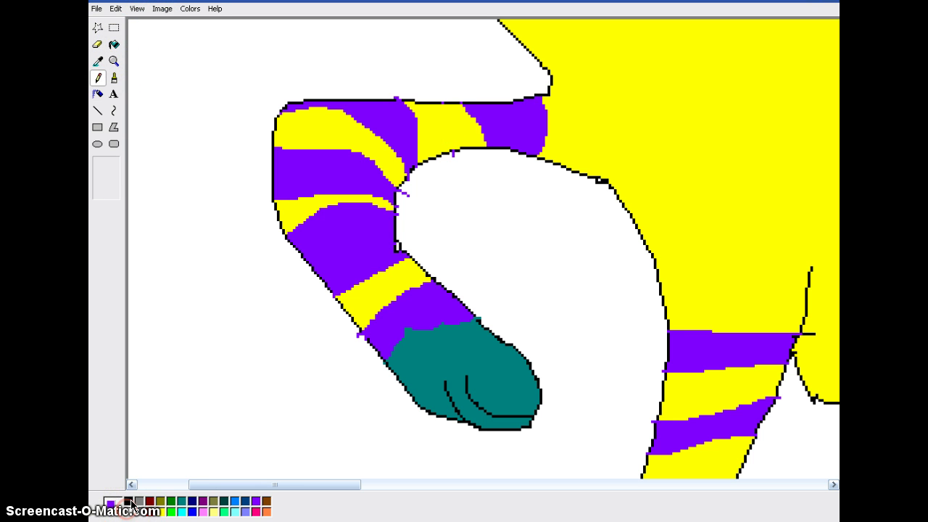
# Draw five teal Pencil lines across the nearer hind leg, from just above the purple paw up to the belly.
pyautogui.click(114, 61)
pyautogui.click(166, 98)
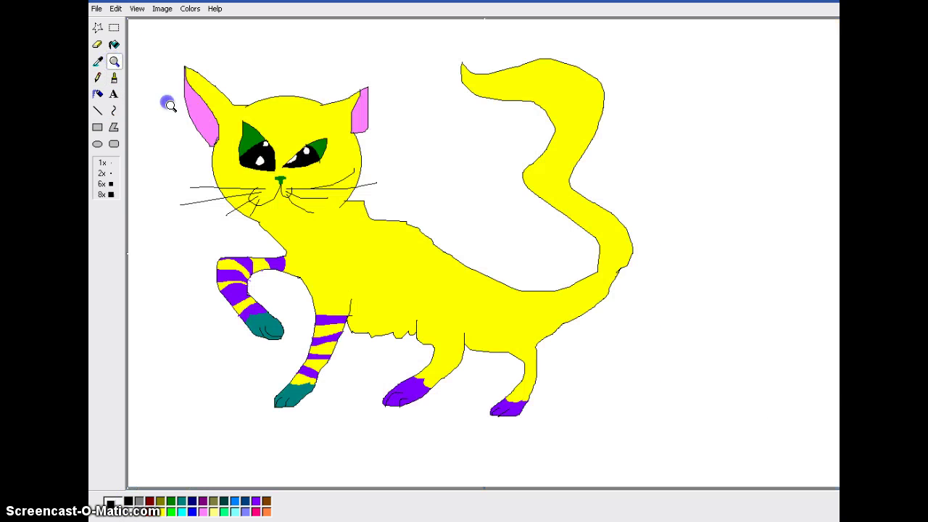
pyautogui.click(114, 61)
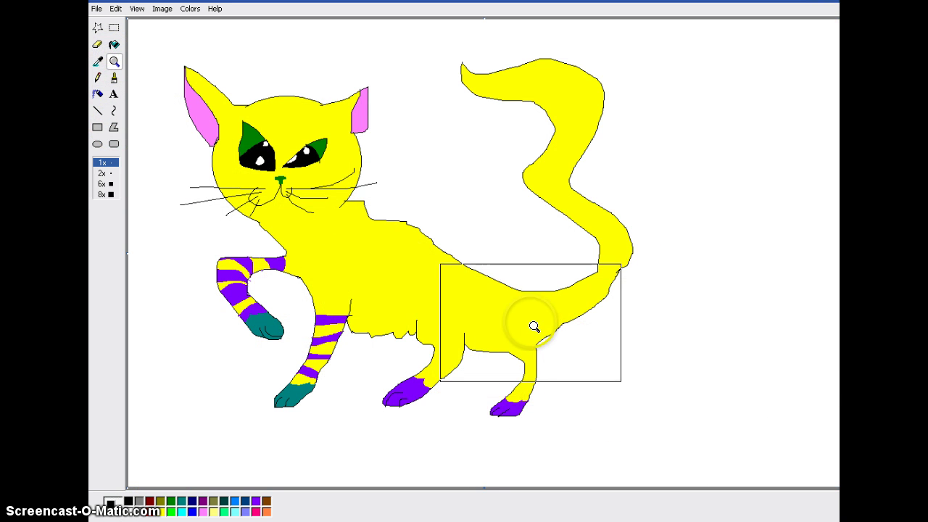
pyautogui.click(470, 379)
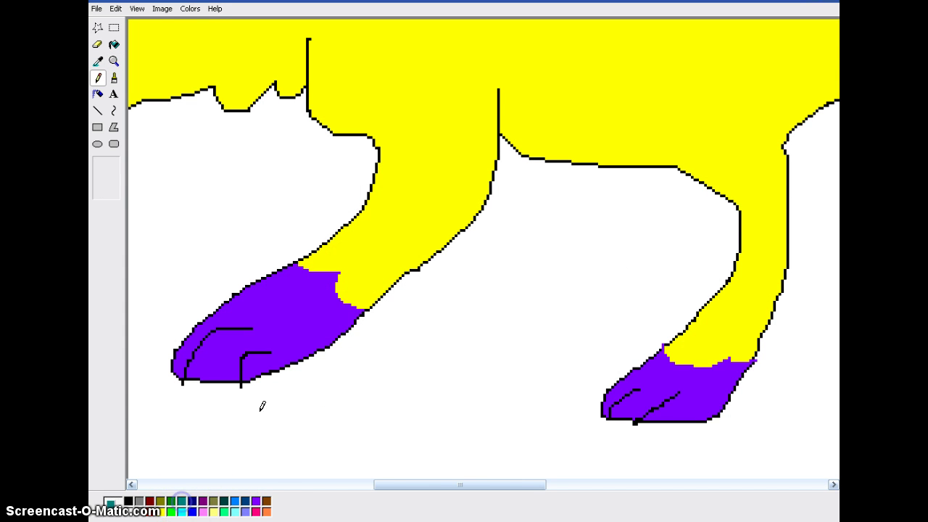
pyautogui.click(348, 227)
pyautogui.scroll(3, 397, 247)
pyautogui.click(369, 304)
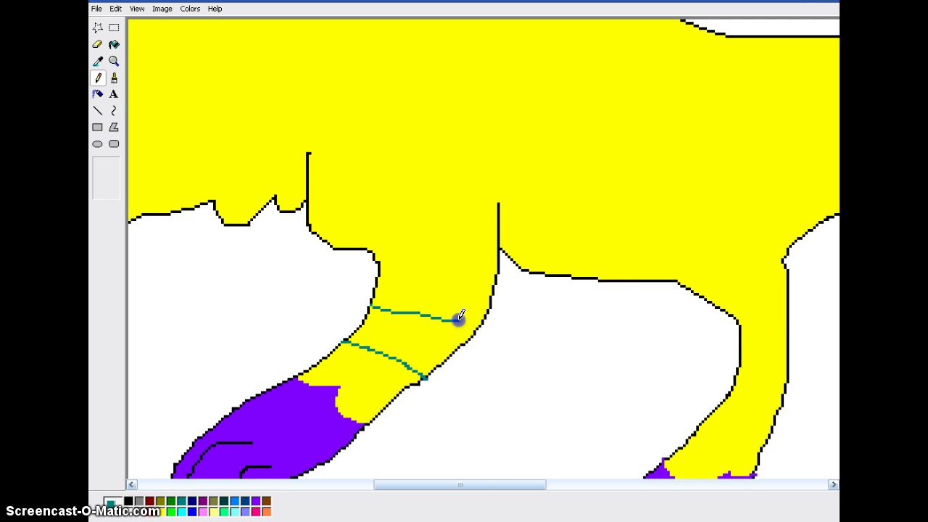
pyautogui.moveTo(373, 283); pyautogui.dragTo(484, 277)
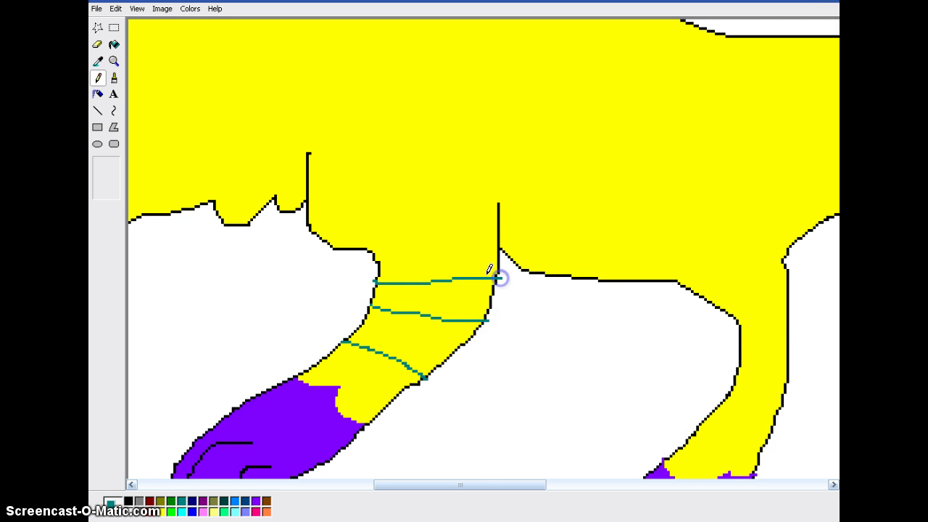
pyautogui.click(376, 251)
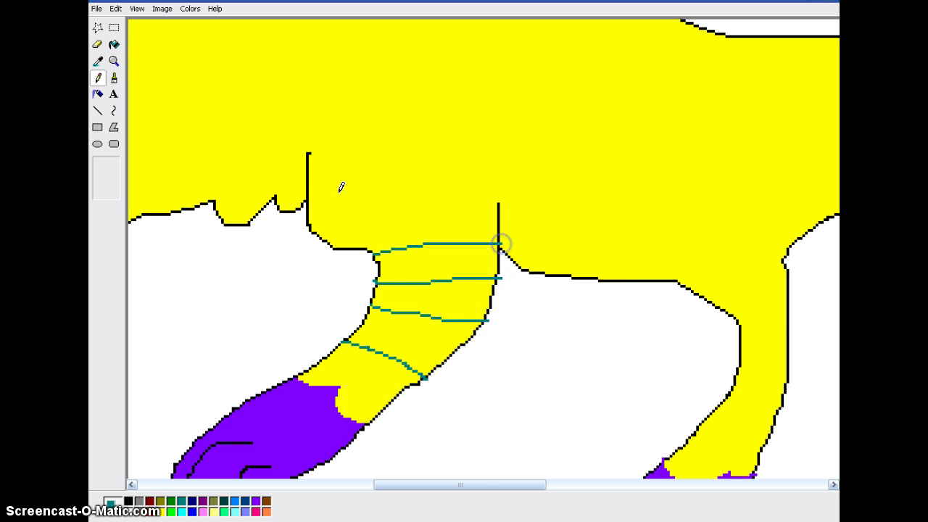
pyautogui.click(312, 205)
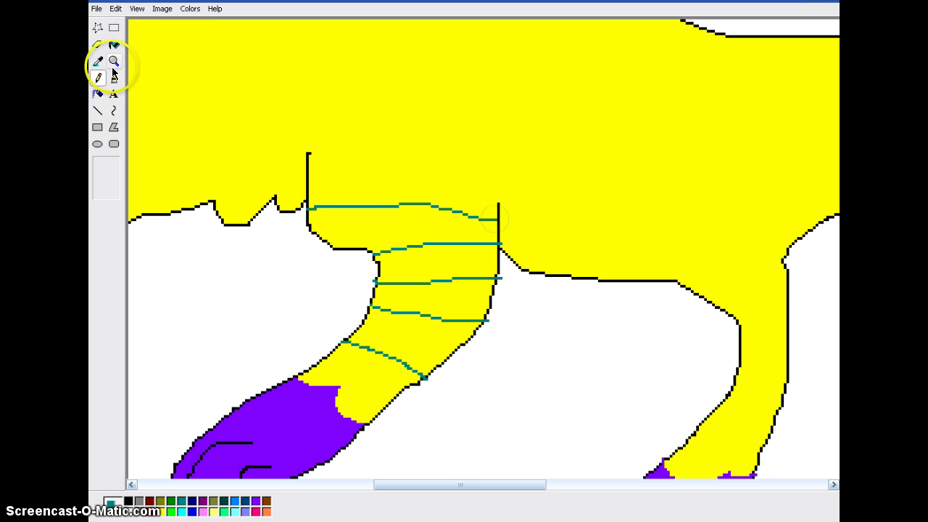
# Fill three alternating bands on the nearer hind leg with teal, starting directly above the purple paw.
pyautogui.click(114, 44)
pyautogui.click(379, 385)
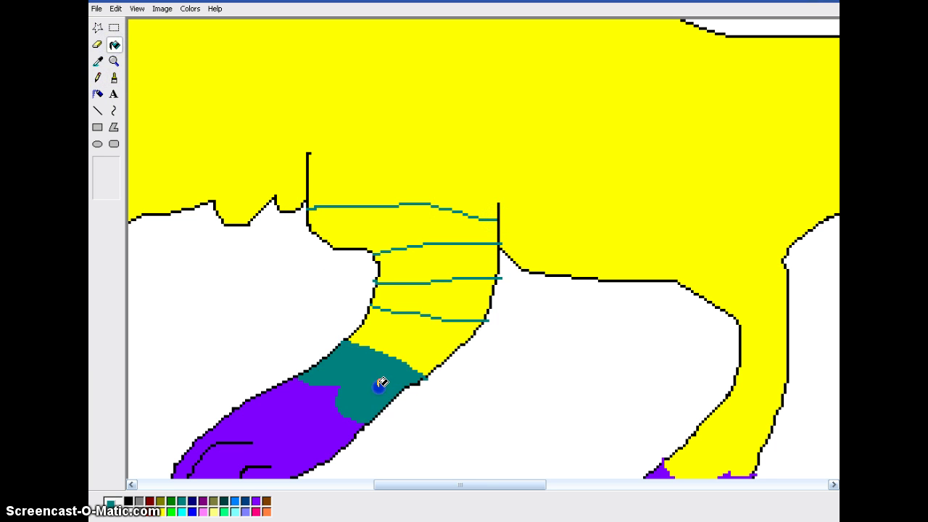
pyautogui.click(424, 305)
pyautogui.click(406, 232)
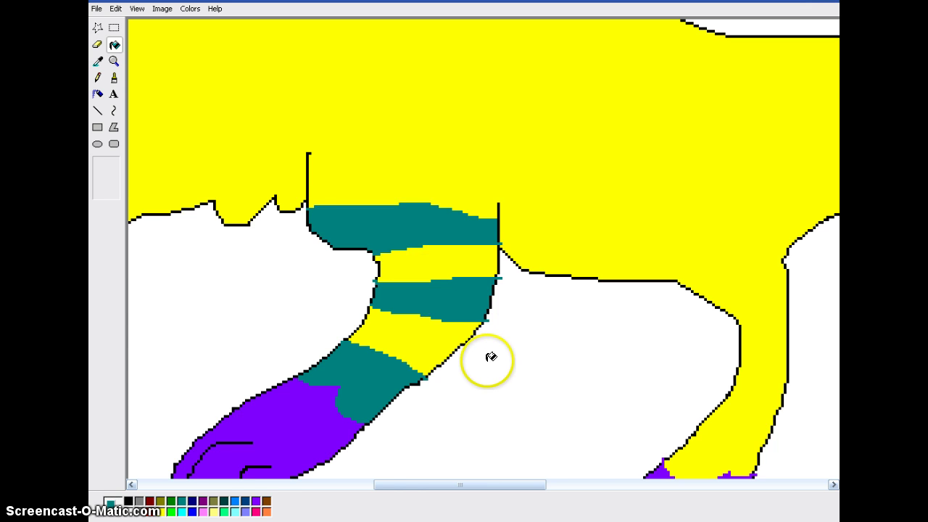
# Draw six teal Pencil lines across the rearmost leg, from above its purple paw up to a long line along the belly.
pyautogui.scroll(-3, 489, 363)
pyautogui.moveTo(394, 486); pyautogui.dragTo(425, 485)
pyautogui.scroll(3, 332, 403)
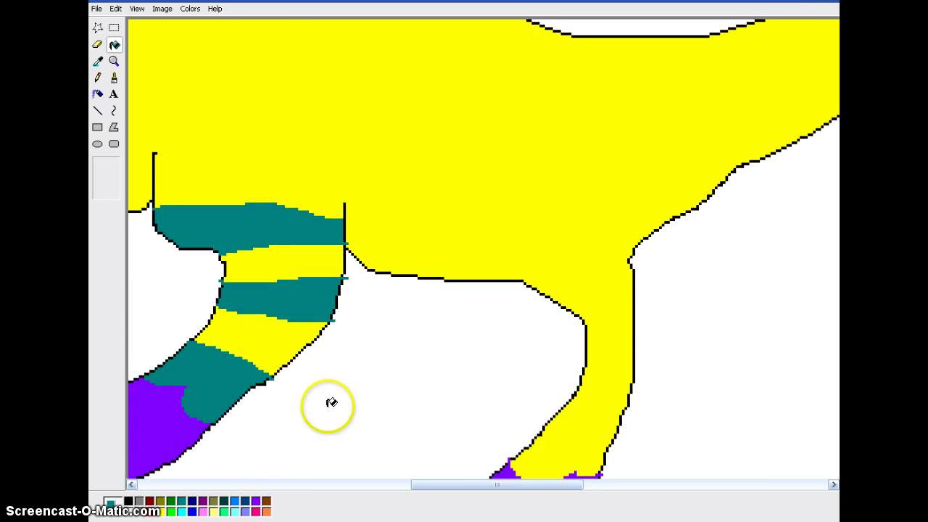
pyautogui.click(98, 77)
pyautogui.scroll(-3, 179, 253)
pyautogui.scroll(-3, 332, 335)
pyautogui.scroll(3, 493, 332)
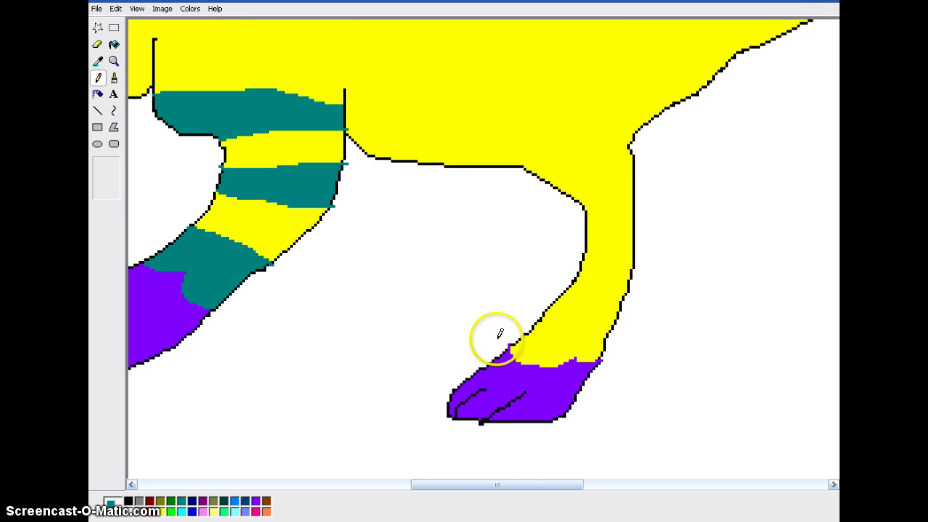
pyautogui.click(529, 332)
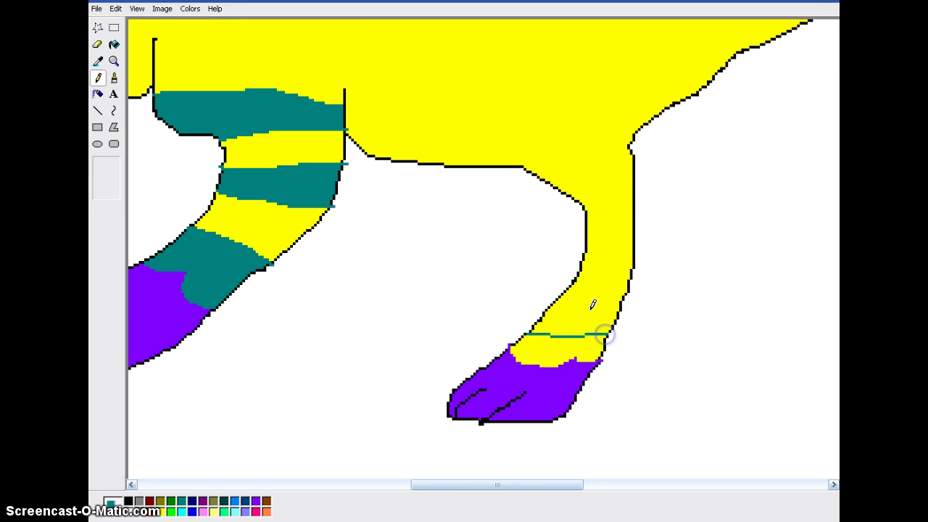
pyautogui.moveTo(563, 295); pyautogui.dragTo(624, 295)
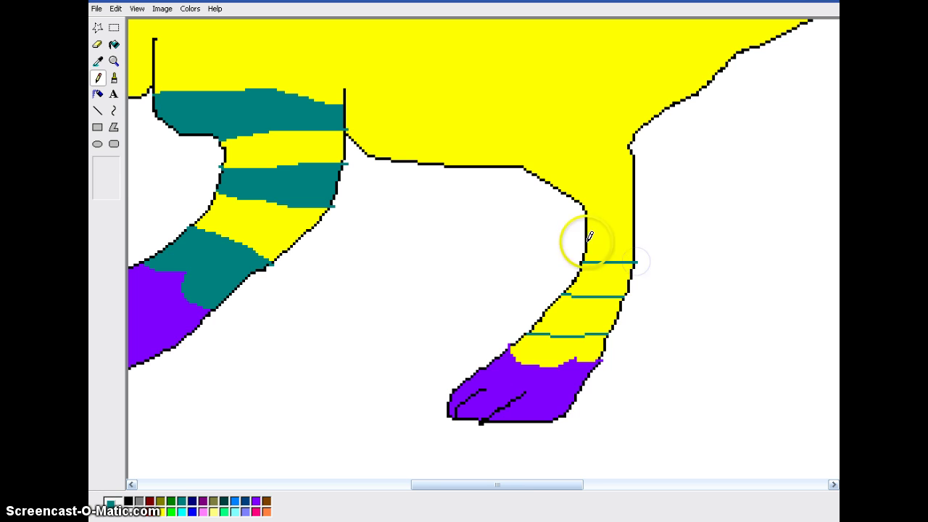
pyautogui.moveTo(585, 241); pyautogui.dragTo(622, 239)
pyautogui.scroll(3, 636, 239)
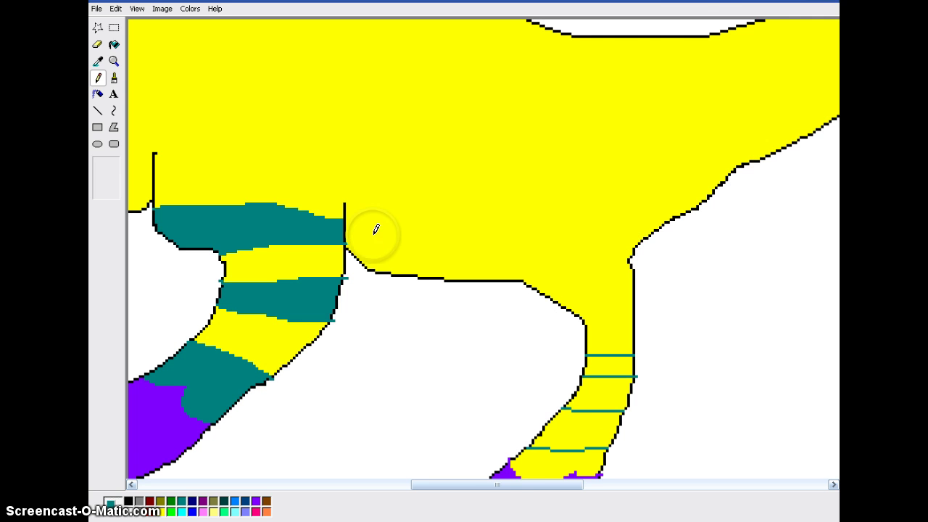
pyautogui.moveTo(365, 258)
pyautogui.mouseDown()
pyautogui.moveTo(471, 248)
pyautogui.moveTo(639, 253)
pyautogui.mouseUp()
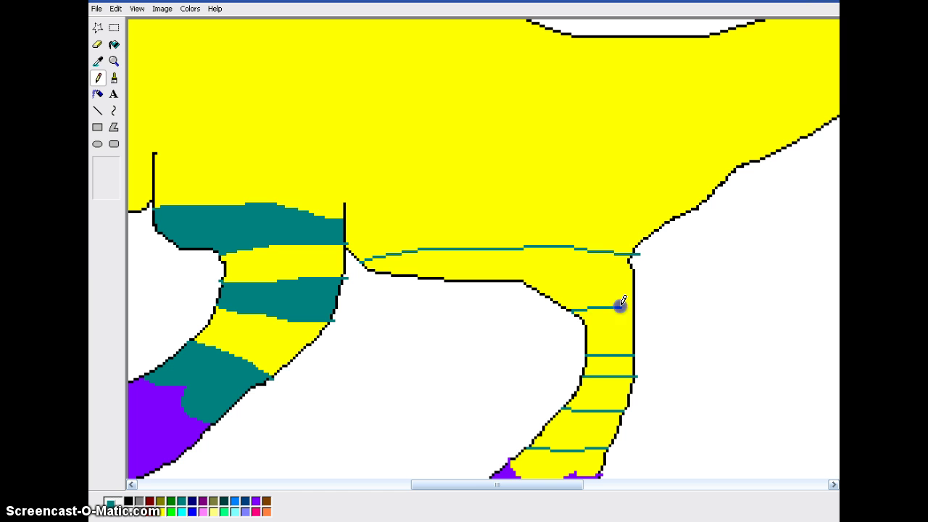
# Fill the large outlined band at the top of the rearmost leg and along the belly with teal.
pyautogui.click(114, 44)
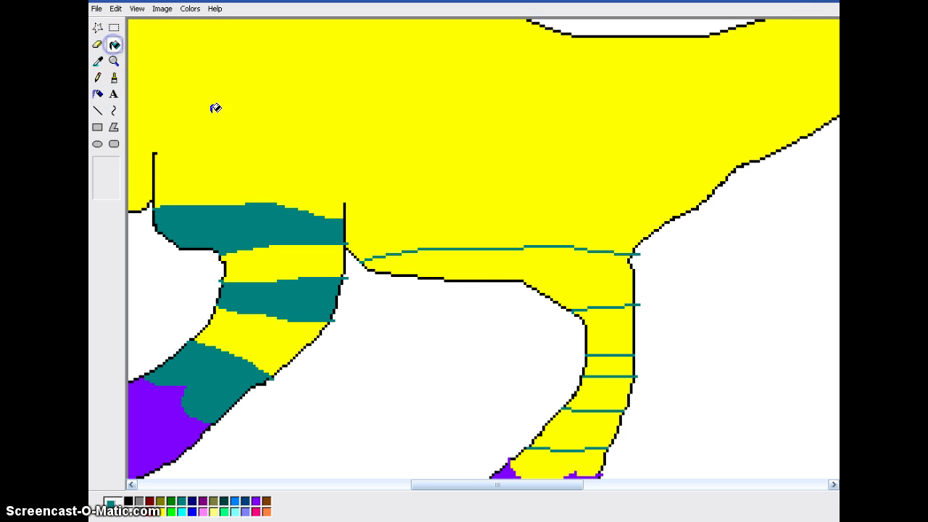
pyautogui.scroll(-3, 381, 234)
pyautogui.click(578, 164)
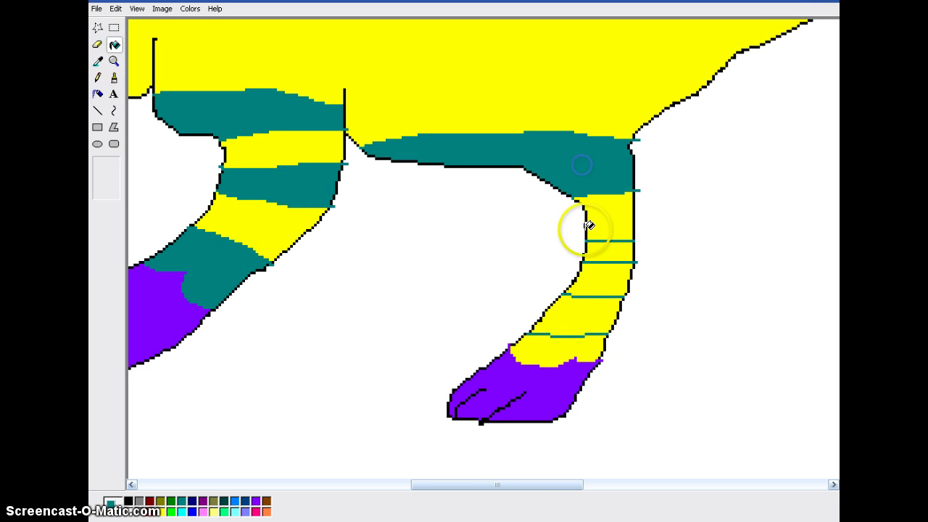
# Try filling the narrow middle band of the rearmost leg with teal, and undo the last two fills on that leg.
pyautogui.click(608, 252)
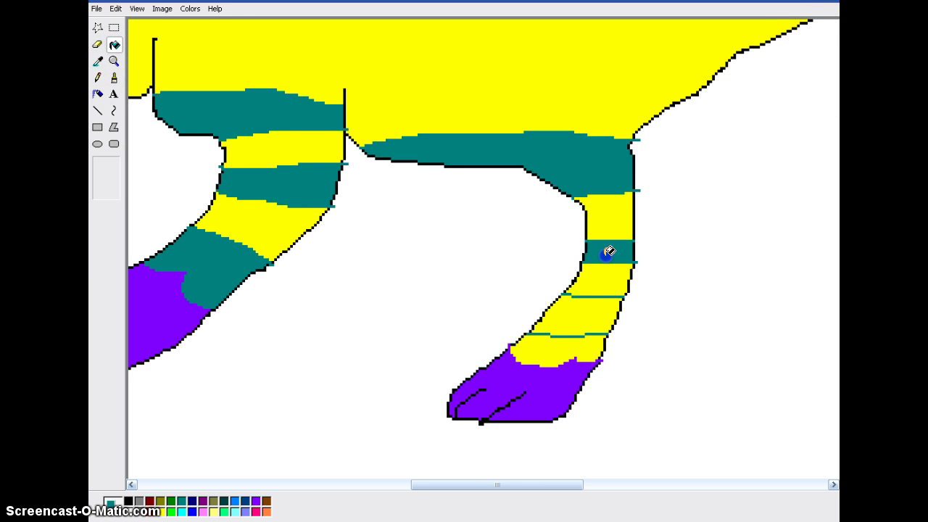
pyautogui.click(115, 9)
pyautogui.click(131, 23)
pyautogui.click(115, 9)
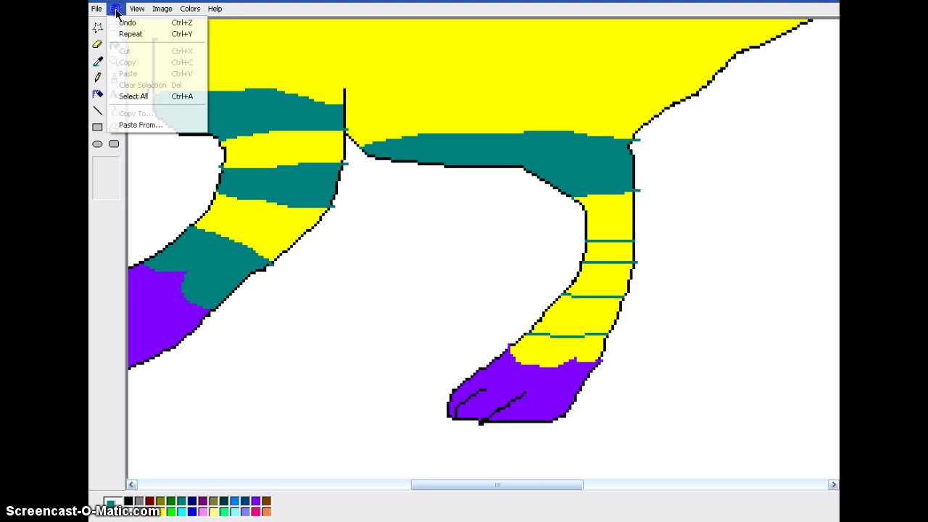
pyautogui.click(129, 23)
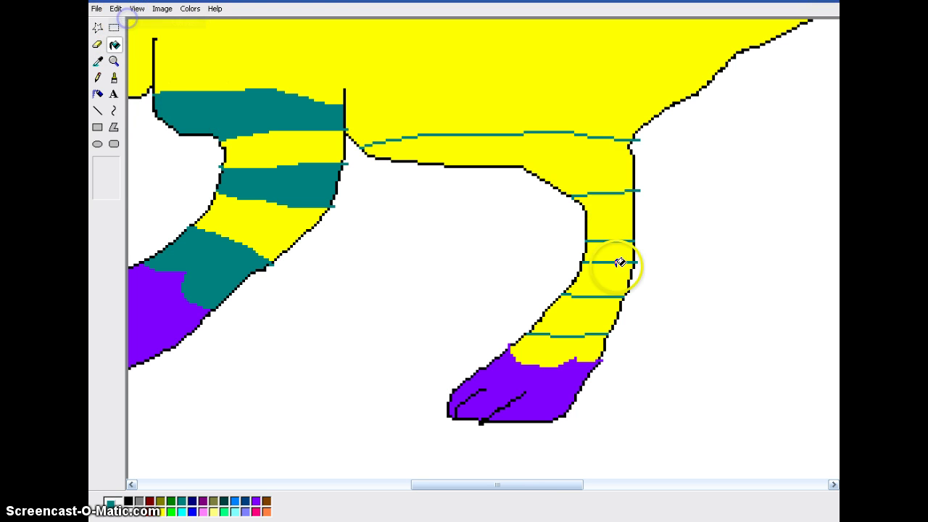
# Try filling the opposite alternating bands of the rearmost leg with teal, starting directly above the purple paw, and undo all three fills.
pyautogui.click(612, 218)
pyautogui.click(600, 284)
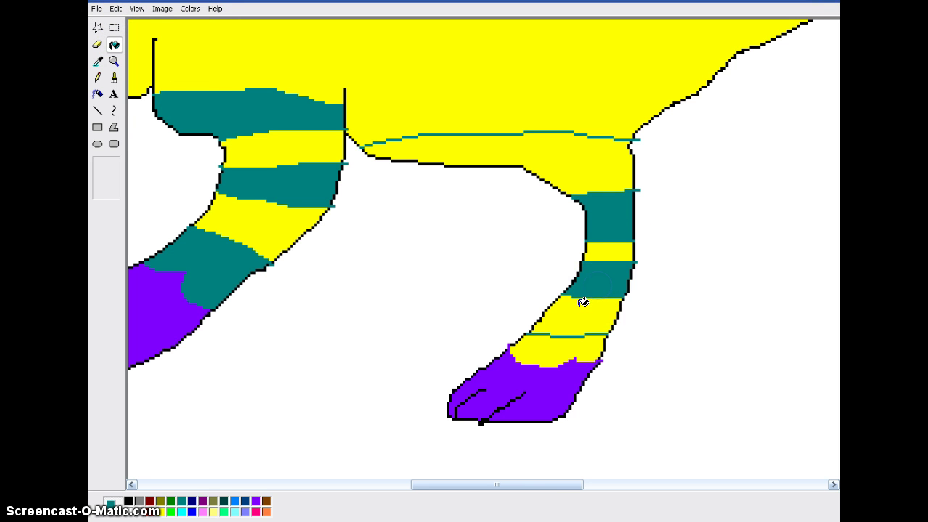
pyautogui.click(565, 348)
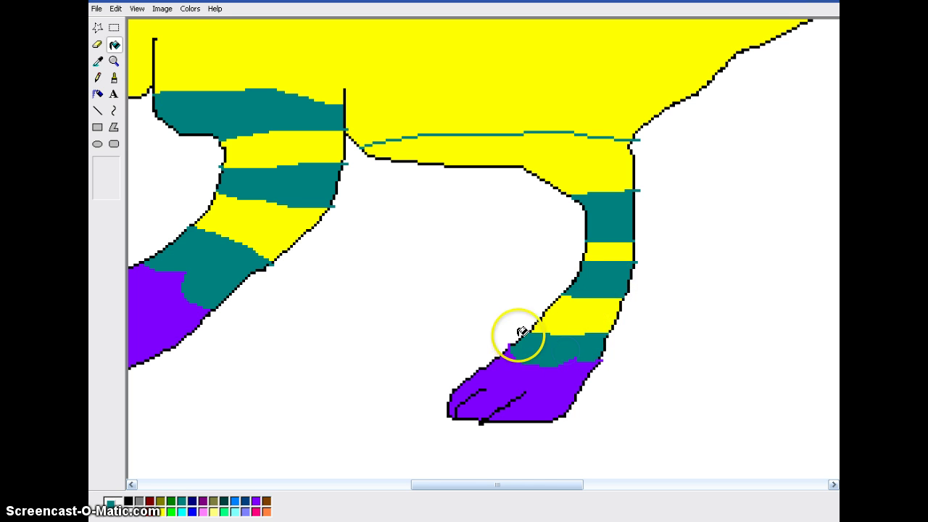
pyautogui.click(115, 8)
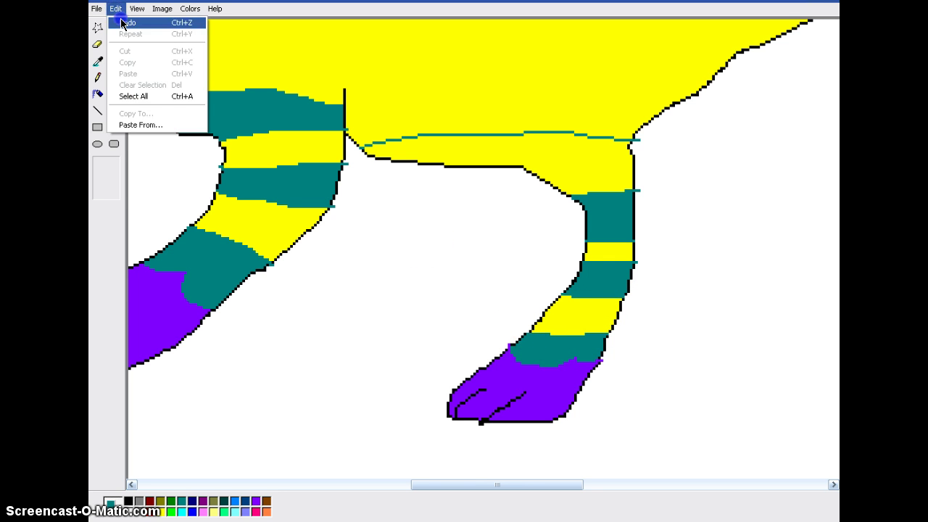
pyautogui.click(121, 24)
pyautogui.click(116, 8)
pyautogui.click(121, 24)
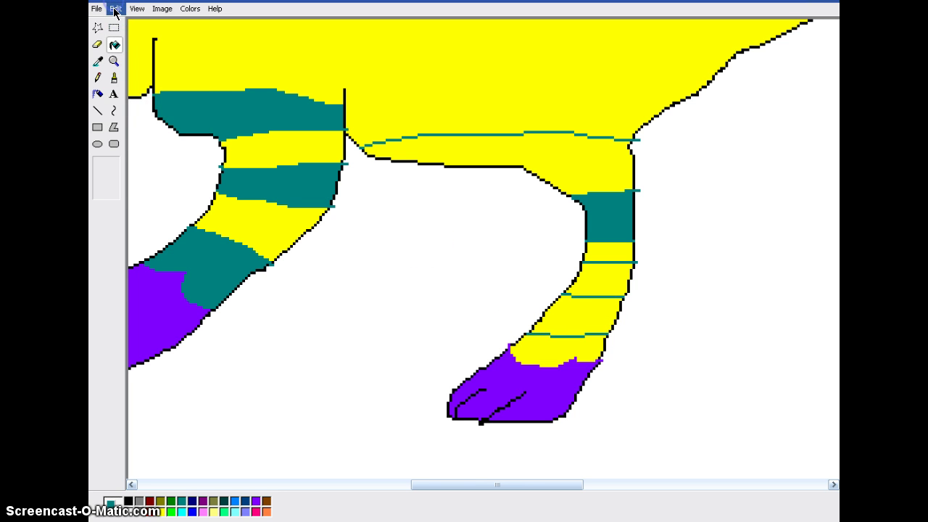
pyautogui.click(116, 9)
pyautogui.click(121, 24)
# Fill the large belly band and two alternating bands below it on the rearmost leg with teal, leaving the band above the paw yellow.
pyautogui.click(582, 168)
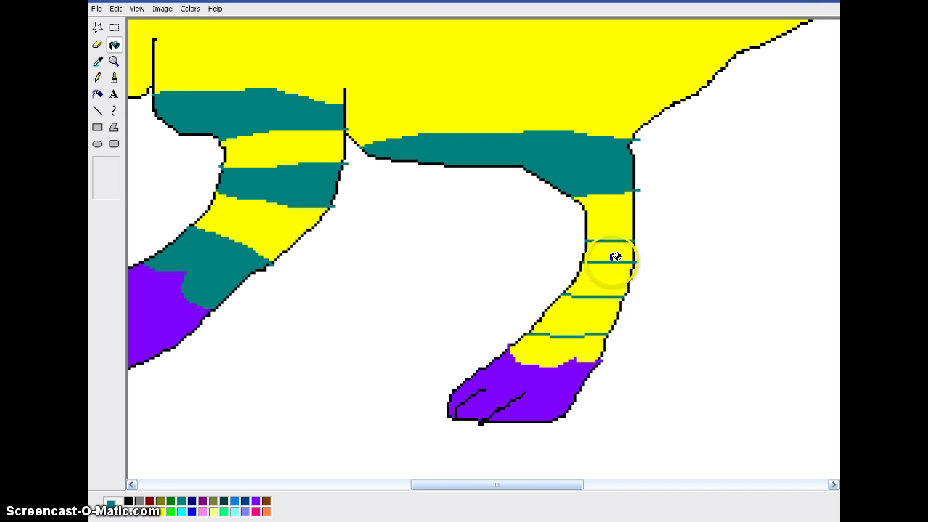
pyautogui.click(582, 311)
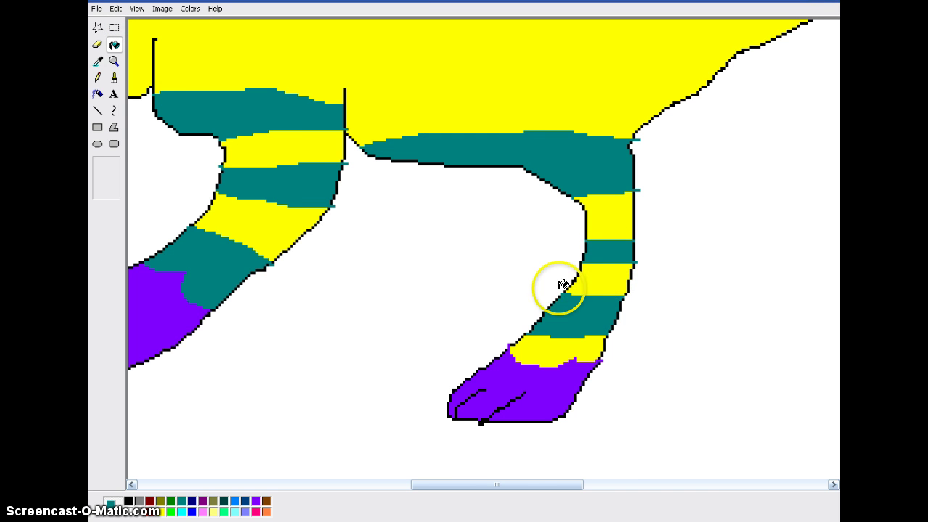
pyautogui.scroll(5, 551, 307)
pyautogui.click(114, 62)
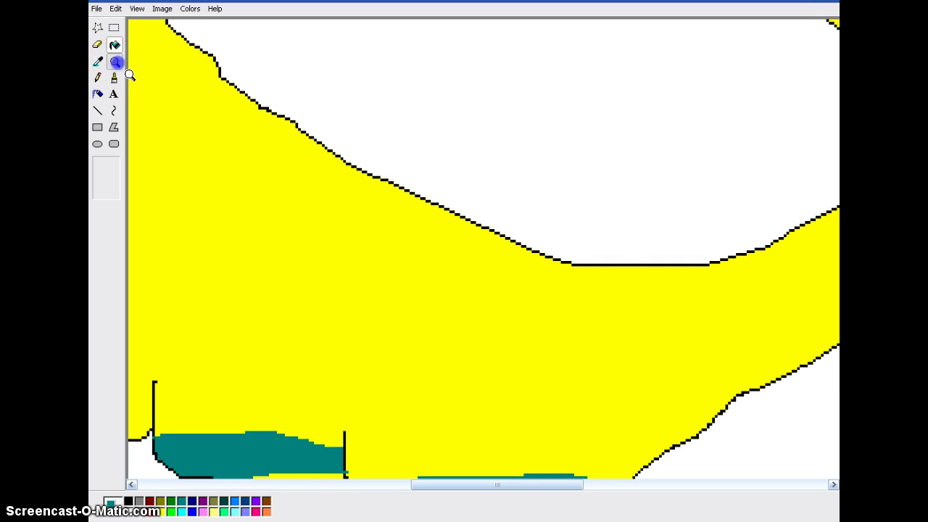
pyautogui.click(215, 137)
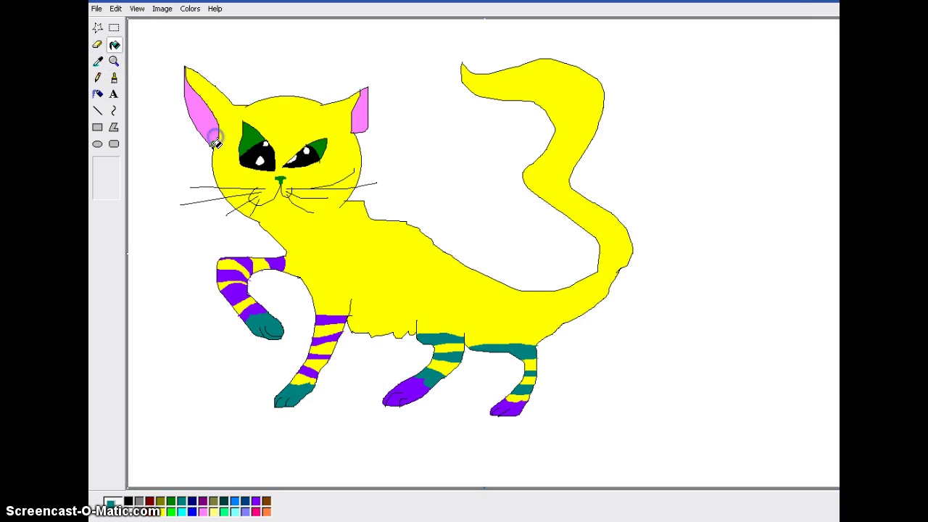
# Draw a closed, jagged patch outline with the red Pencil on the cat's chest below the whiskers and fill it with red.
pyautogui.click(114, 60)
pyautogui.click(323, 243)
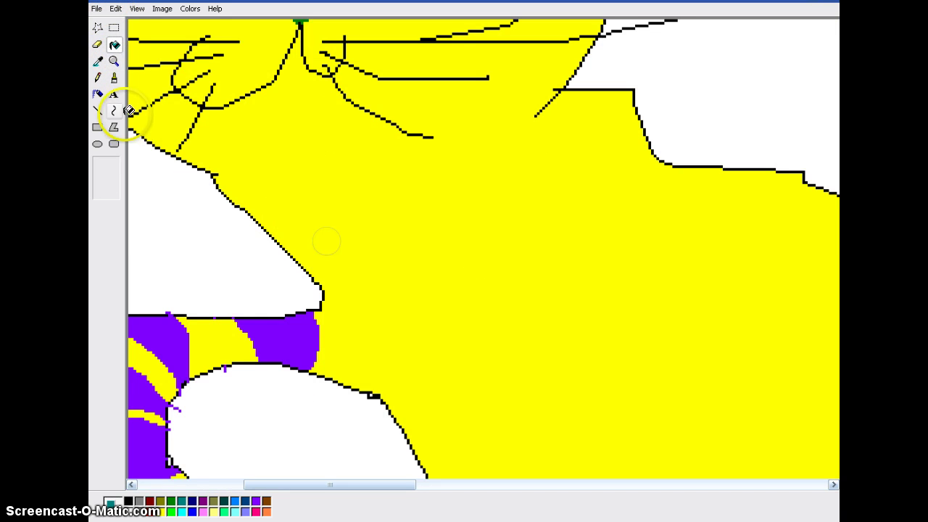
pyautogui.click(98, 78)
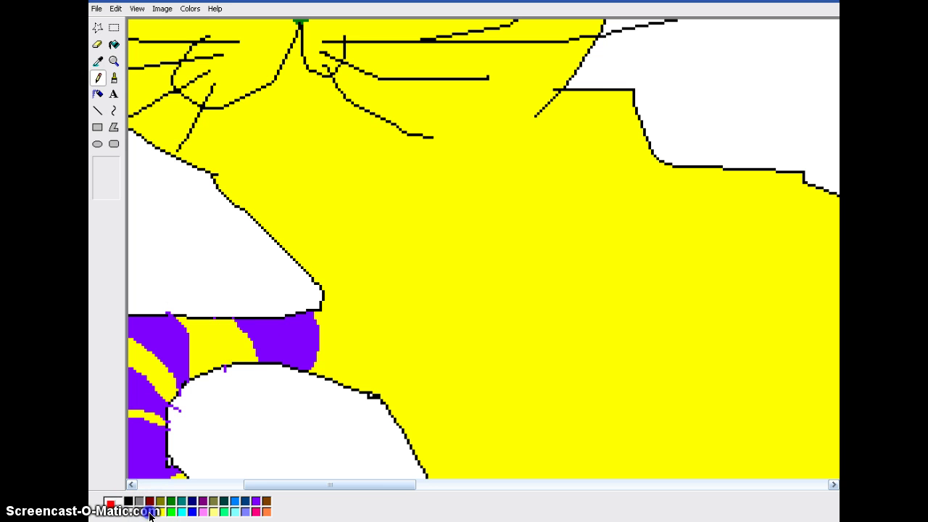
pyautogui.moveTo(334, 174); pyautogui.dragTo(334, 184)
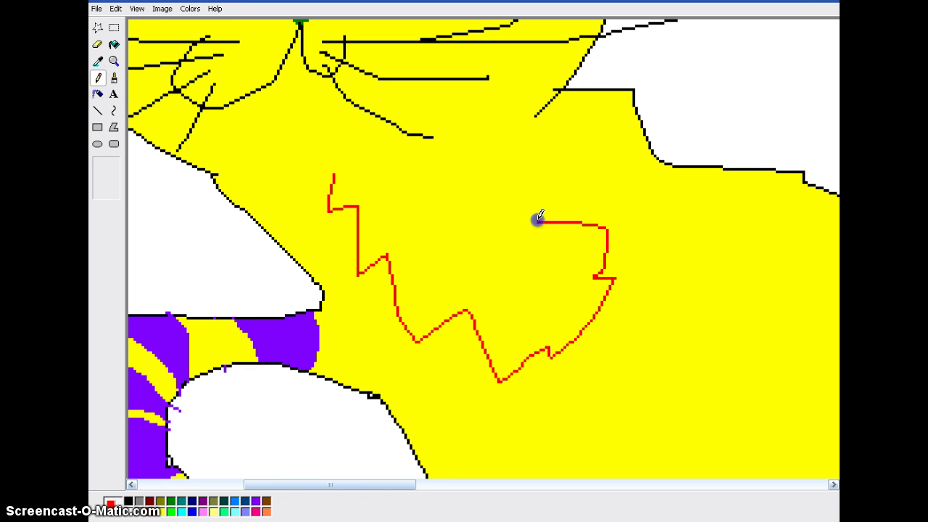
pyautogui.click(114, 44)
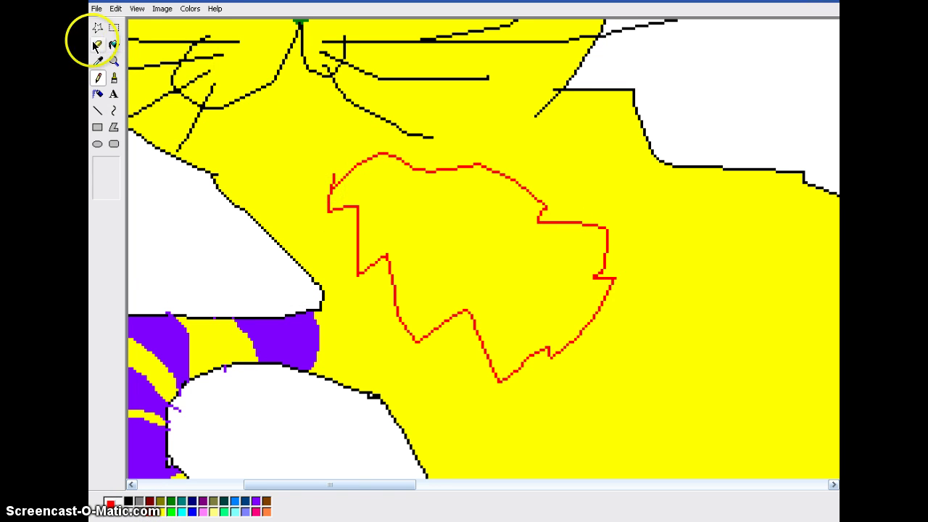
pyautogui.click(512, 263)
# Round off the red chest patch's upper corner with a Pencil line and fill the enclosed yellow gap with red.
pyautogui.click(114, 109)
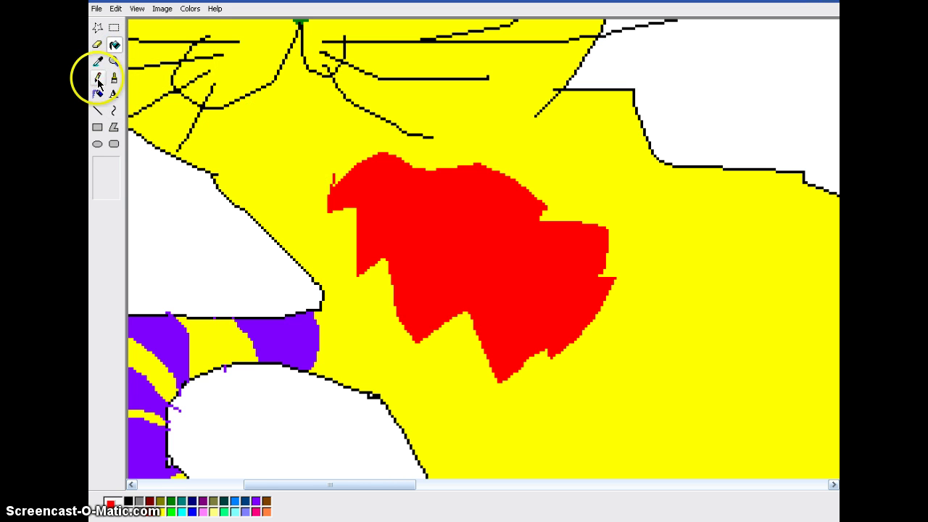
pyautogui.click(99, 80)
pyautogui.moveTo(347, 173); pyautogui.dragTo(335, 179)
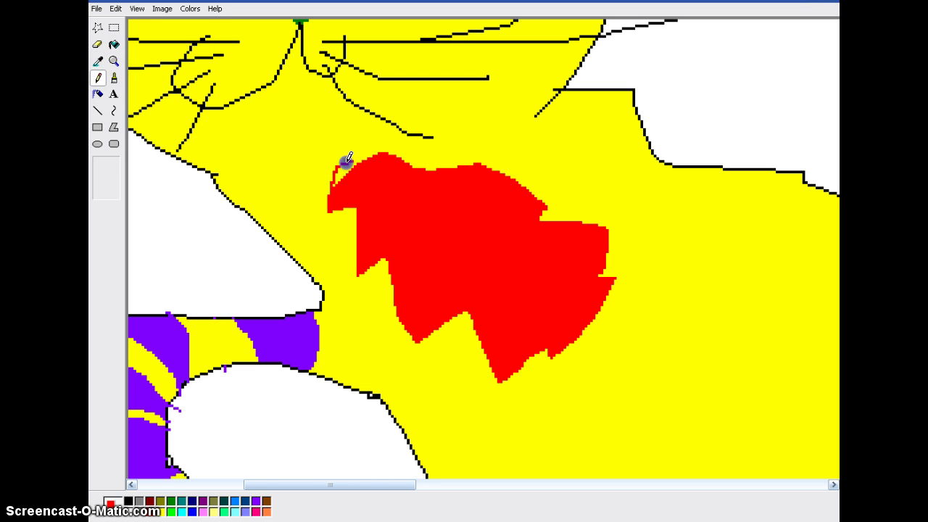
pyautogui.click(114, 44)
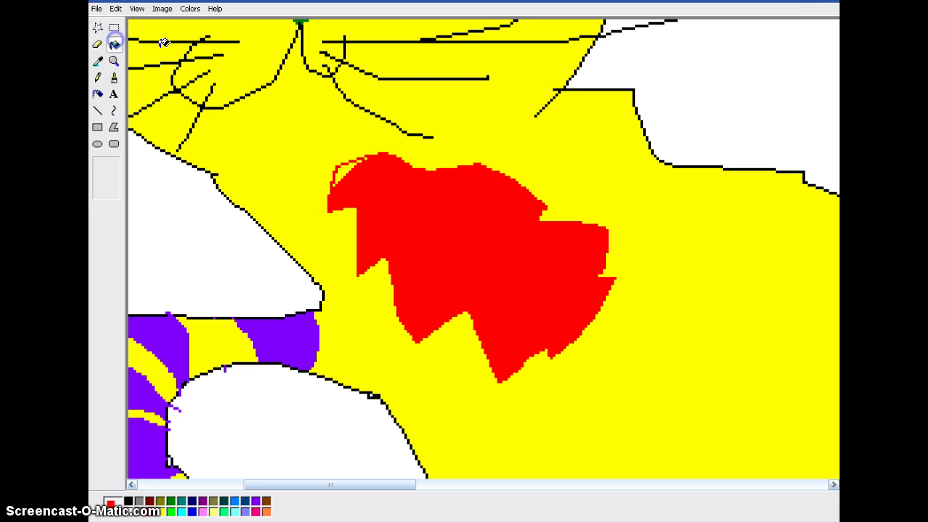
pyautogui.click(370, 158)
pyautogui.click(324, 191)
pyautogui.click(336, 181)
pyautogui.click(113, 63)
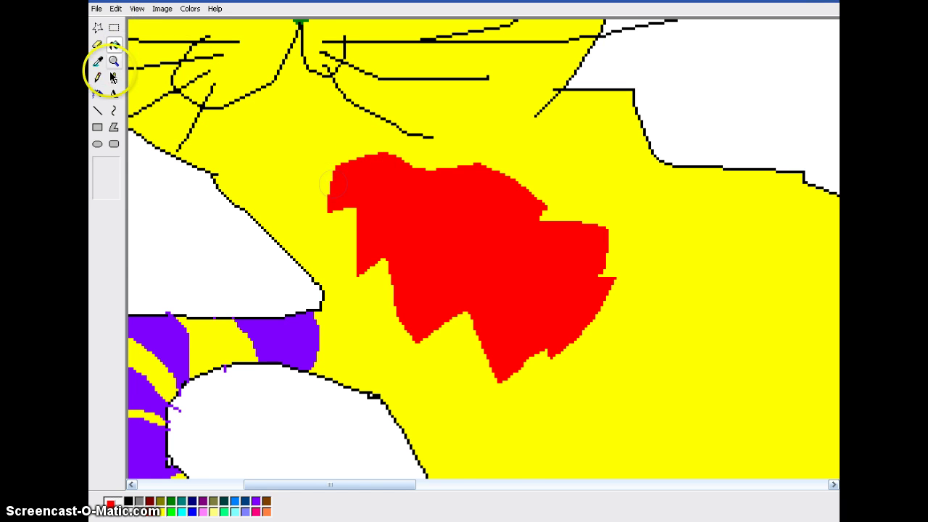
pyautogui.click(253, 113)
# Draw a bright mint-green Pencil line across the base of the cat's larger ear and fill the ear's yellow part with that green.
pyautogui.click(100, 39)
pyautogui.click(98, 77)
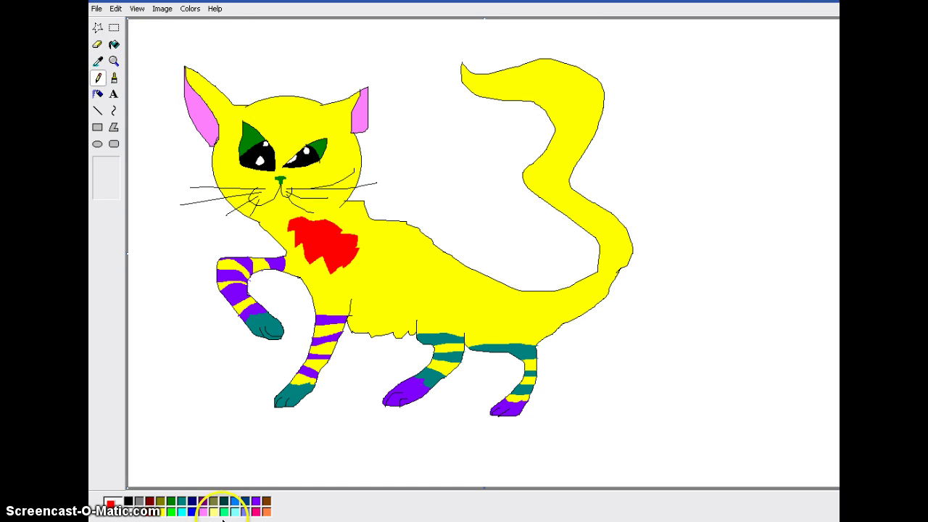
pyautogui.click(113, 61)
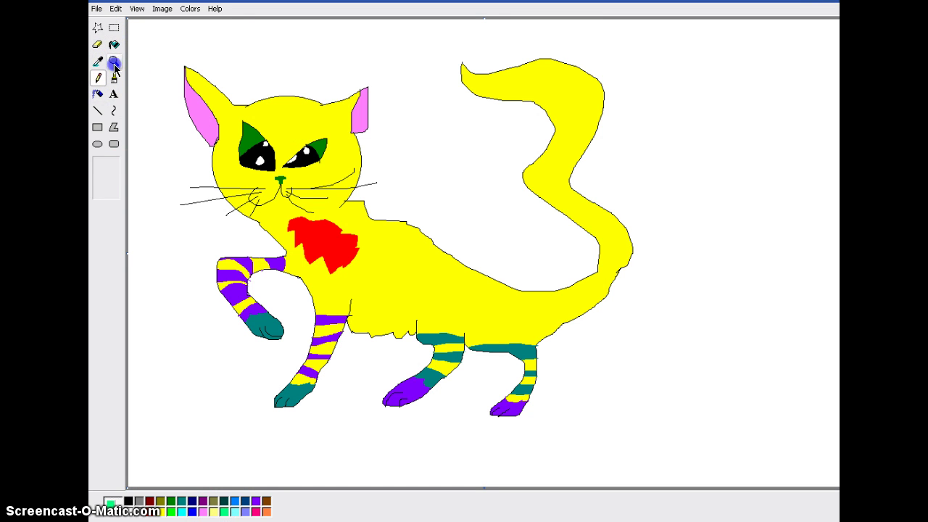
pyautogui.click(280, 113)
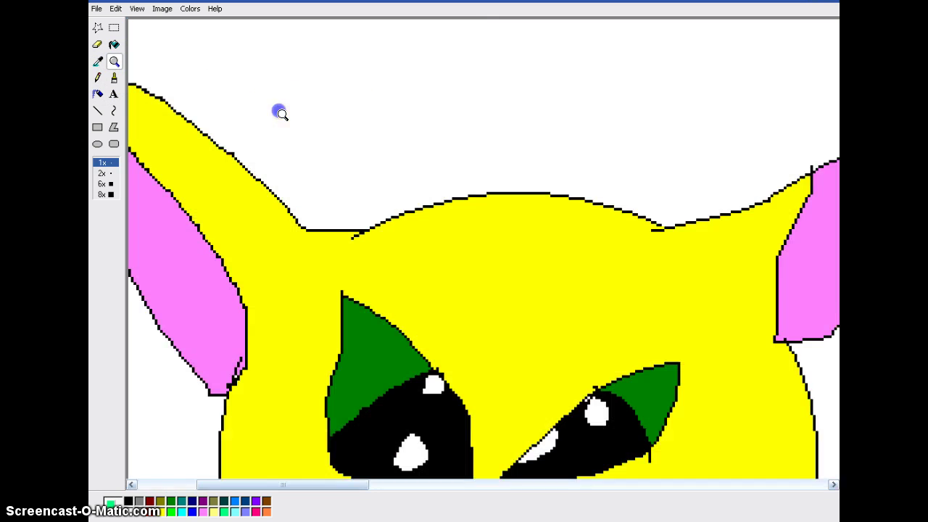
pyautogui.moveTo(247, 309); pyautogui.dragTo(247, 334)
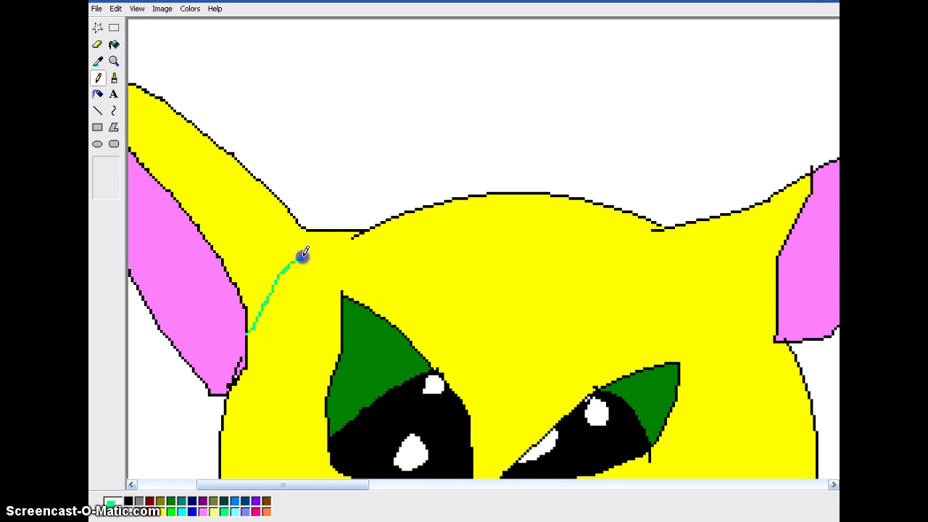
pyautogui.click(114, 44)
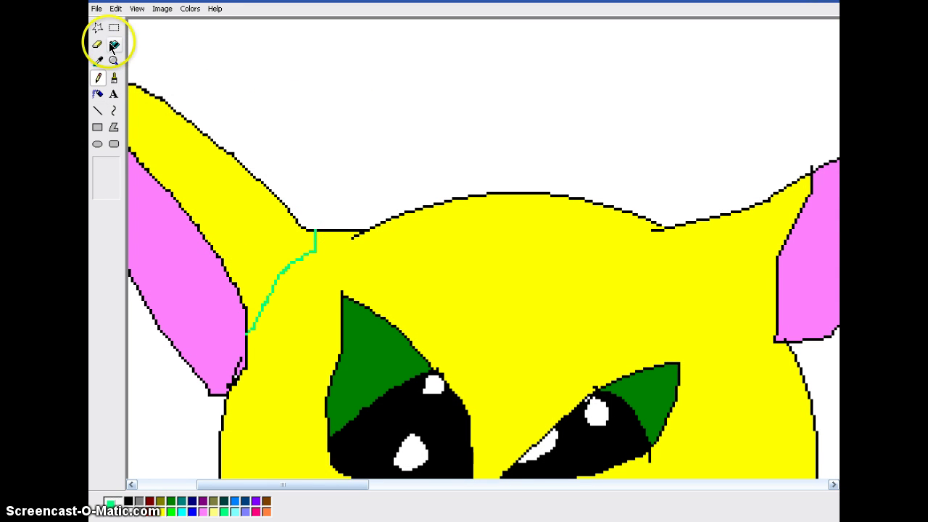
pyautogui.click(192, 139)
# Outline the base of the smaller ear beside the tail with a mint-green Pencil line and fill its yellow part to match.
pyautogui.moveTo(364, 485); pyautogui.dragTo(452, 476)
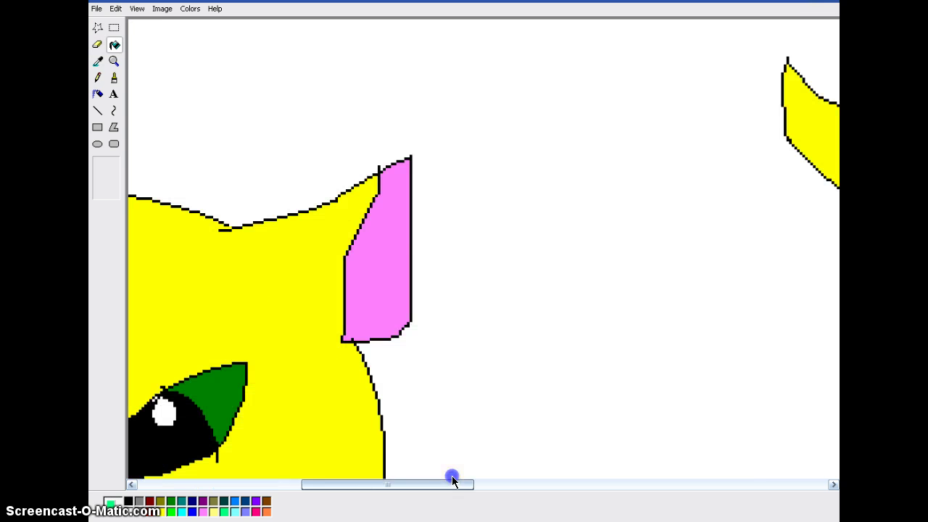
pyautogui.click(98, 77)
pyautogui.click(227, 225)
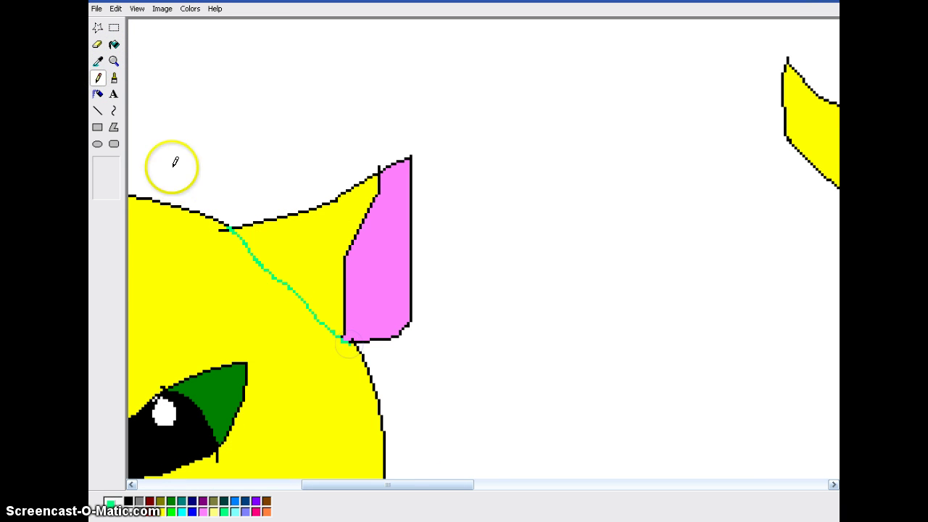
pyautogui.click(114, 44)
pyautogui.click(283, 257)
pyautogui.click(114, 61)
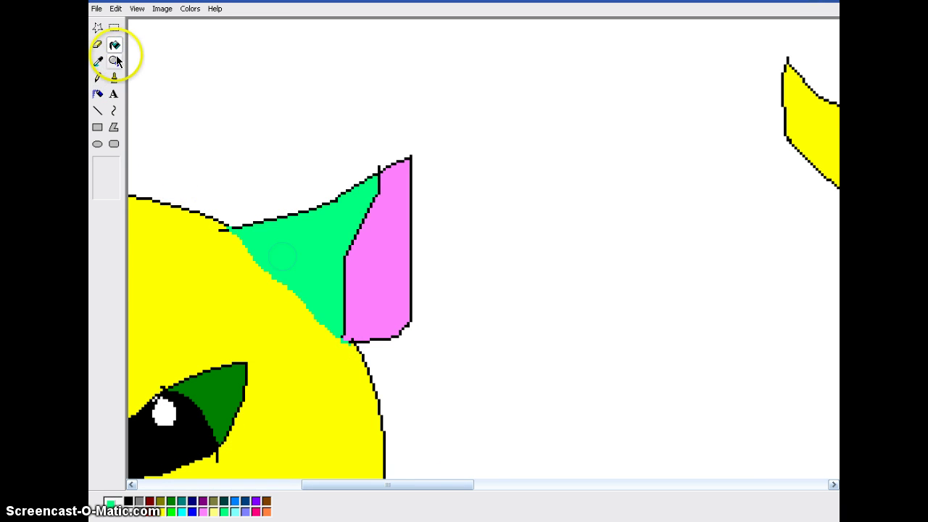
pyautogui.click(268, 334)
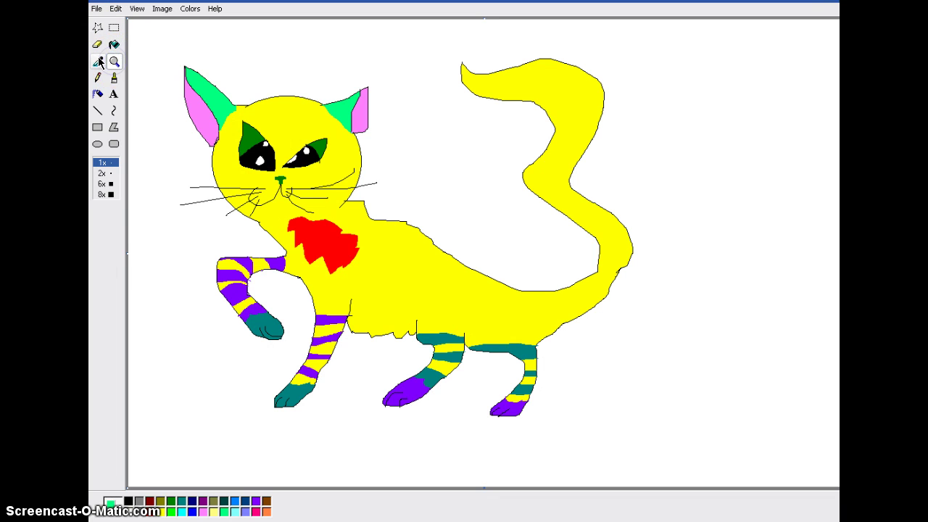
# Outline four curved, pointed stripes in hot pink with the Pencil, spaced along the cat's back from the shoulders towards the tail.
pyautogui.click(114, 61)
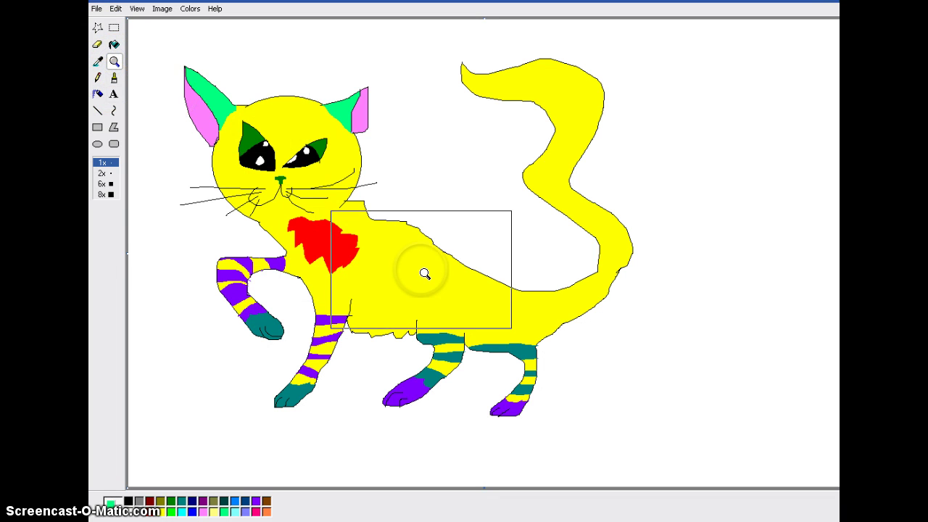
pyautogui.click(433, 268)
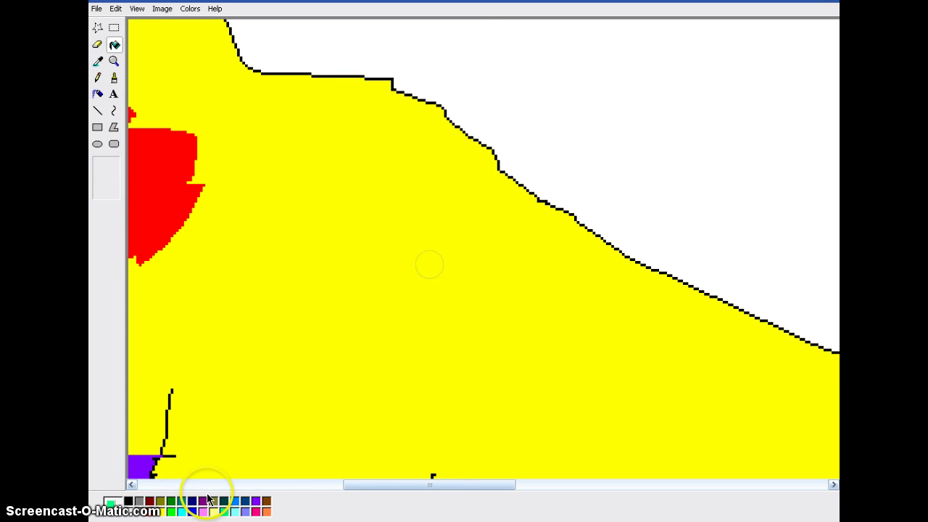
pyautogui.click(256, 512)
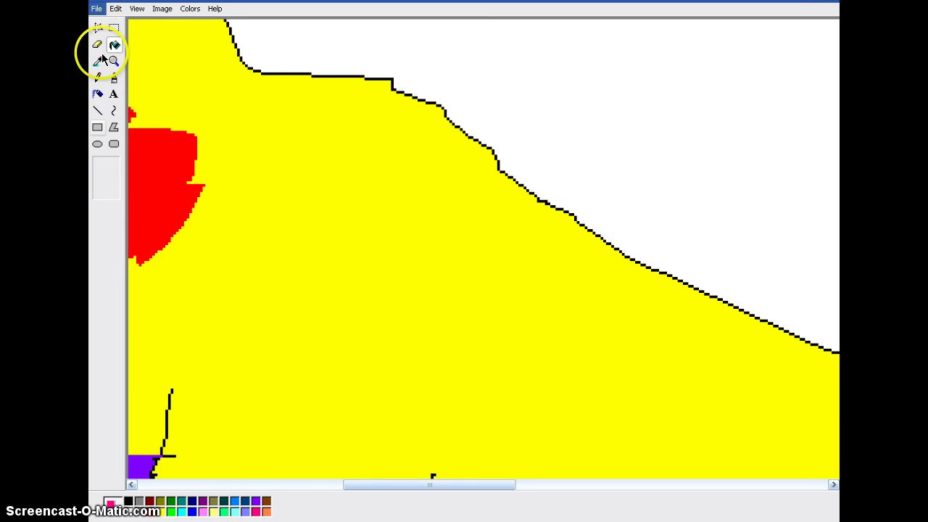
pyautogui.click(97, 77)
pyautogui.moveTo(268, 72); pyautogui.dragTo(296, 174)
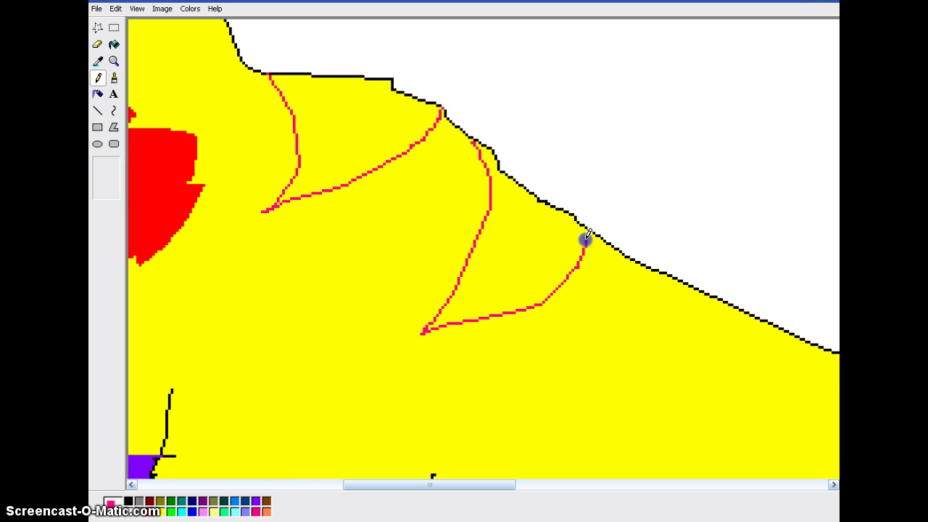
pyautogui.moveTo(674, 278); pyautogui.dragTo(665, 351)
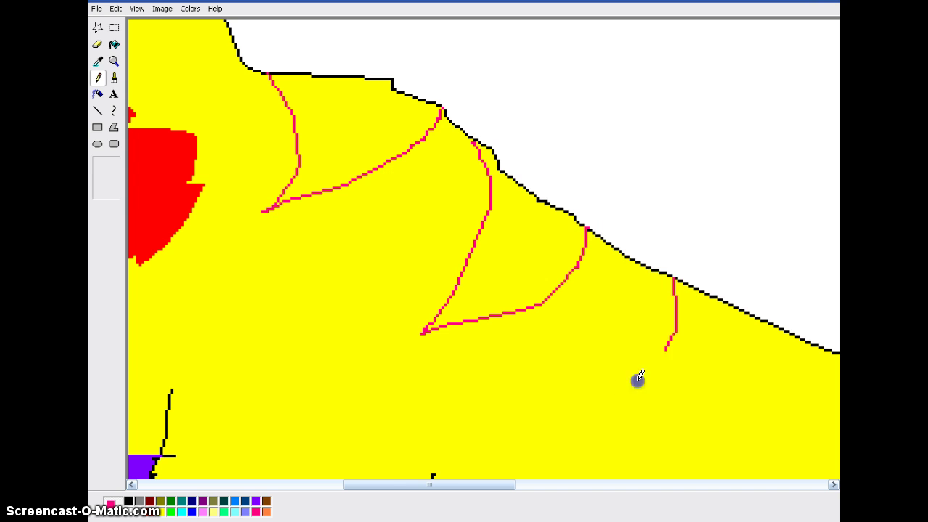
pyautogui.scroll(-3, 718, 370)
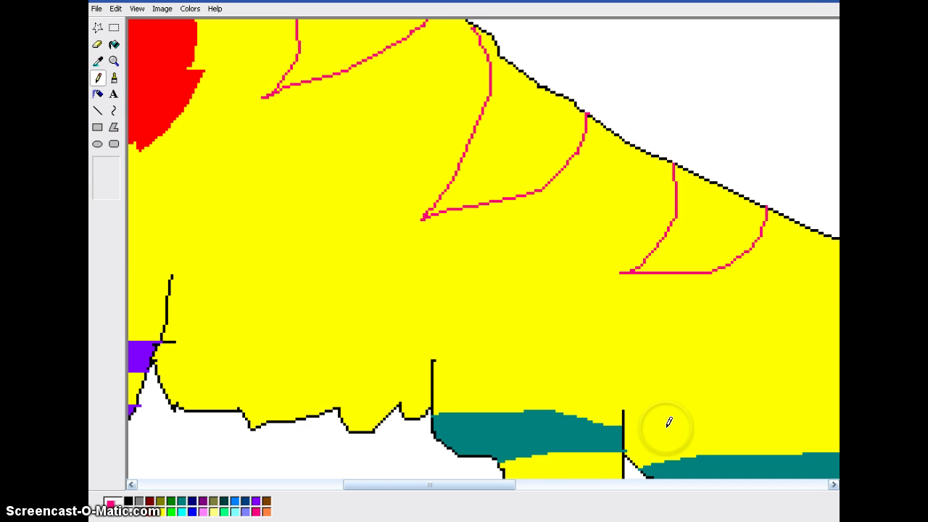
pyautogui.moveTo(508, 485); pyautogui.dragTo(580, 484)
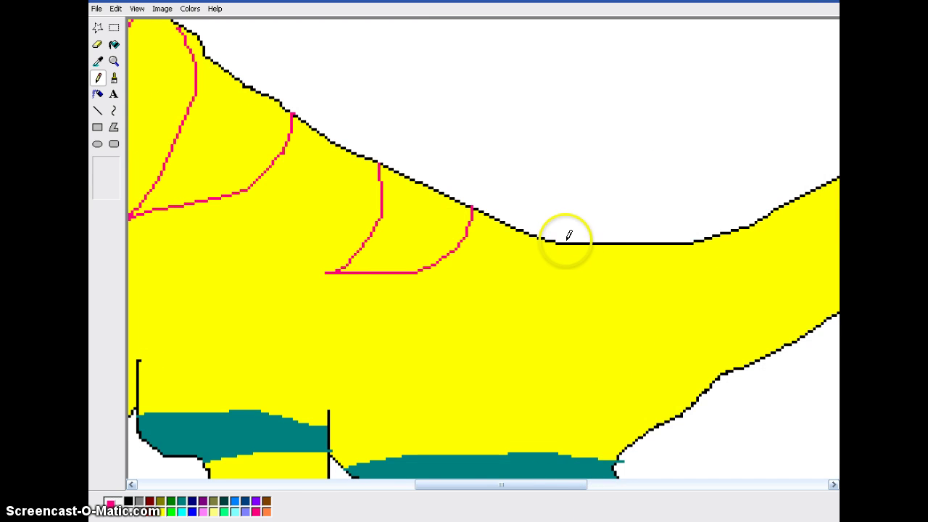
pyautogui.moveTo(565, 243); pyautogui.dragTo(551, 285)
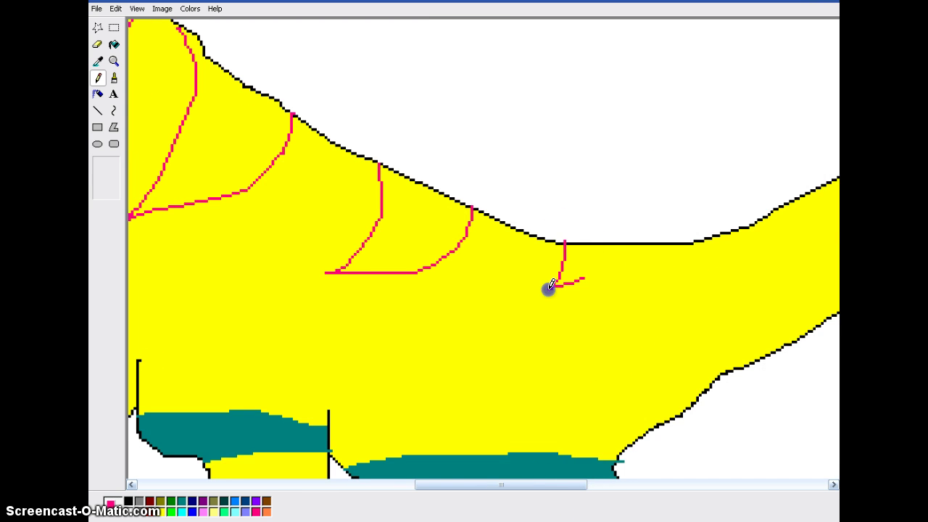
# Fill the four outlined stripes on the cat's back with hot pink.
pyautogui.click(114, 61)
pyautogui.click(232, 145)
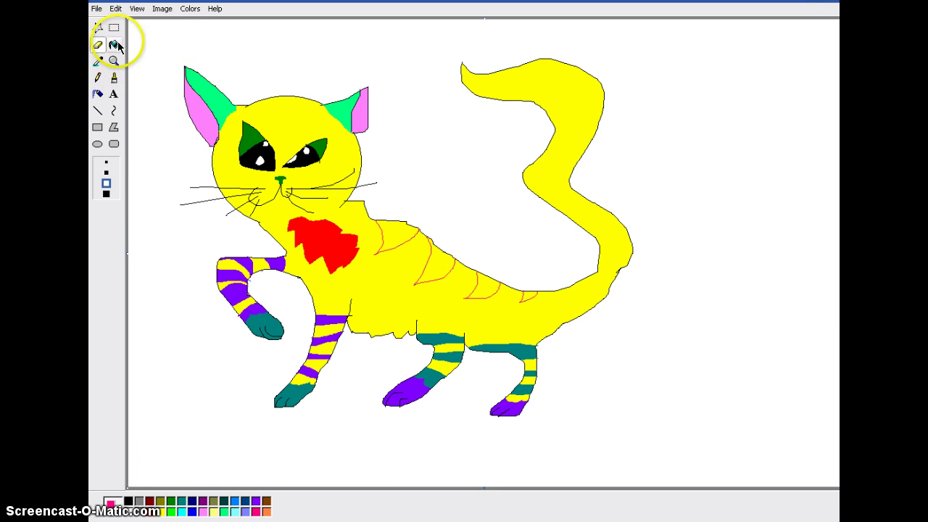
pyautogui.click(114, 44)
pyautogui.click(396, 232)
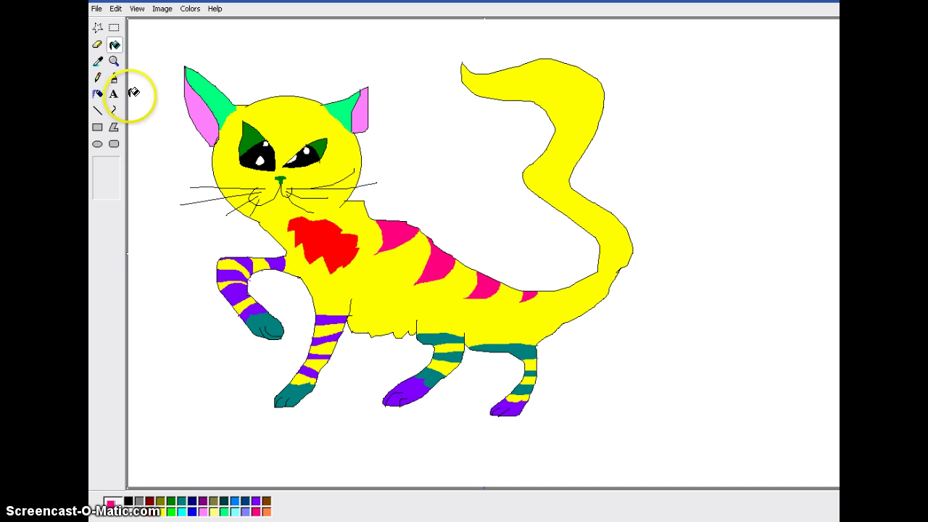
# Draw two mint-green Pencil lines across the base of the tail and fill the band between them with mint green.
pyautogui.click(98, 78)
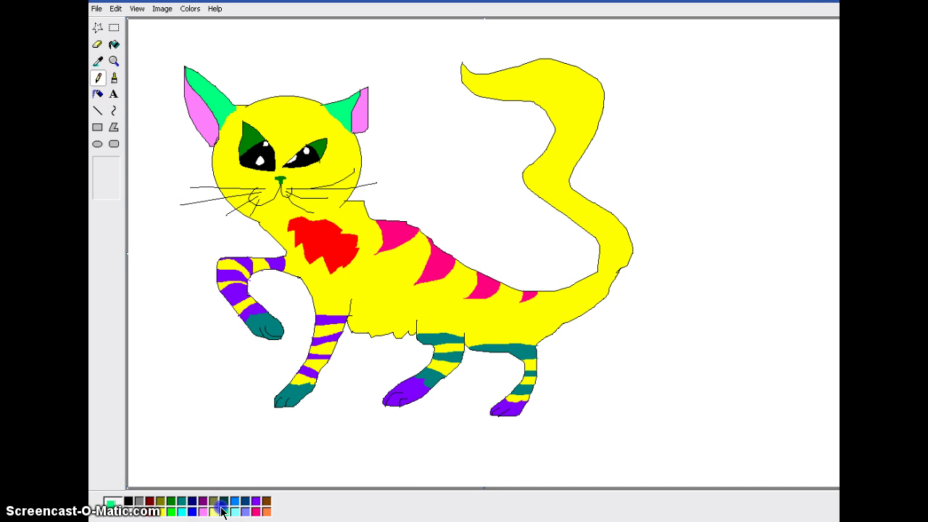
pyautogui.click(113, 60)
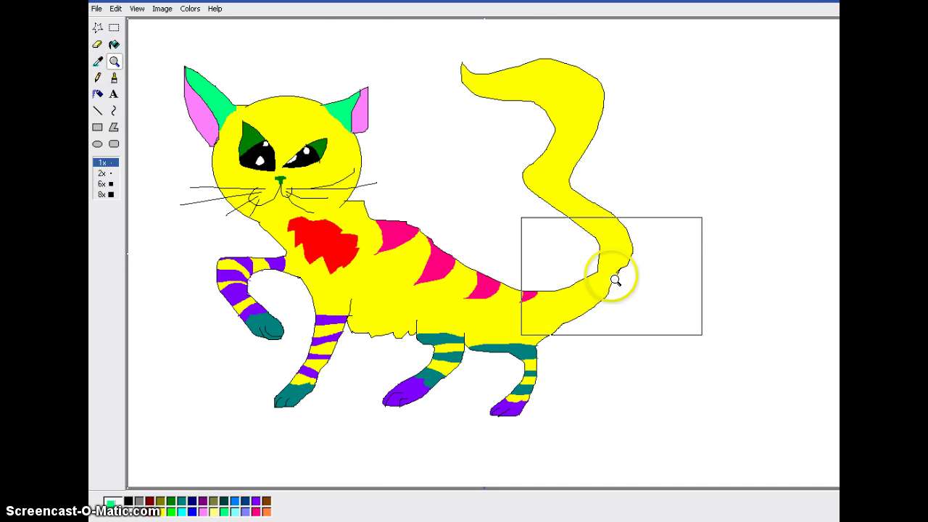
pyautogui.click(615, 280)
pyautogui.click(292, 311)
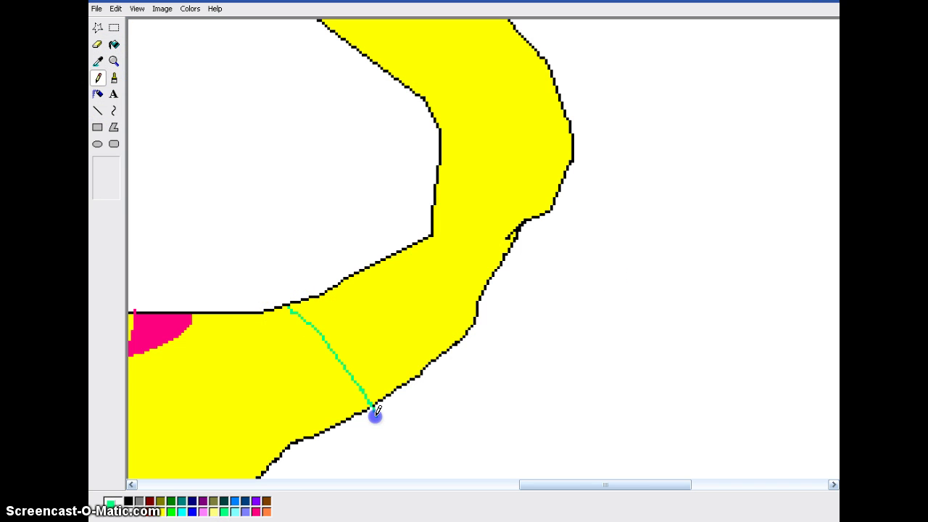
pyautogui.moveTo(375, 413); pyautogui.dragTo(376, 416)
pyautogui.moveTo(385, 261); pyautogui.dragTo(394, 267)
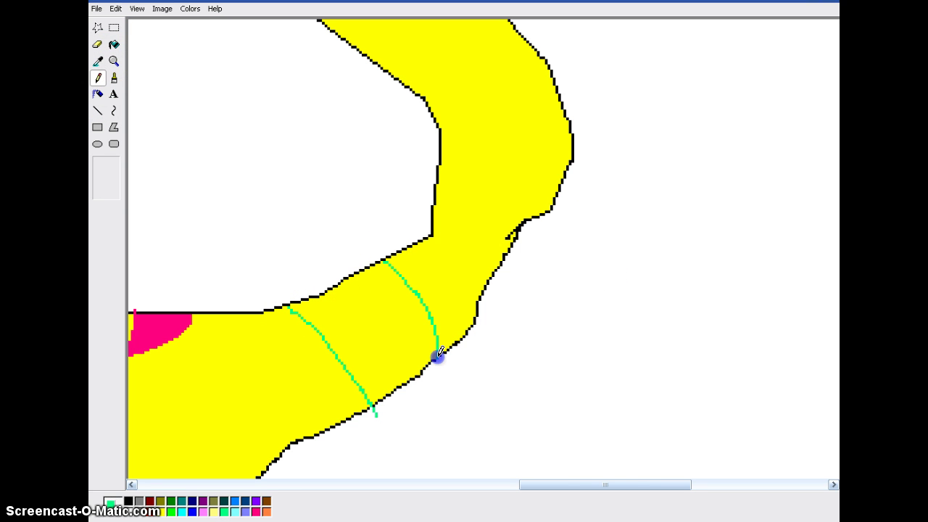
pyautogui.click(115, 46)
pyautogui.click(360, 345)
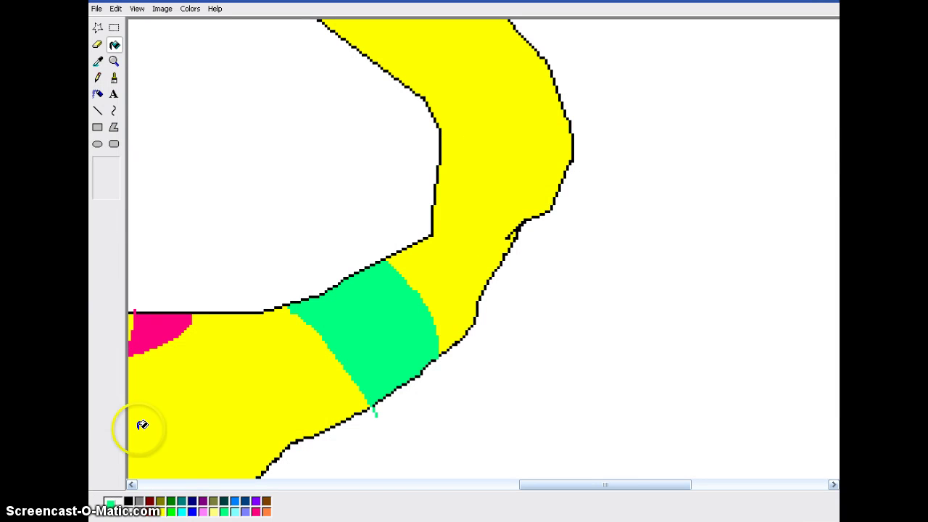
# Draw two teal Pencil lines across the tail's lower bend, beyond the mint-green band, and fill the area between them with teal.
pyautogui.click(180, 502)
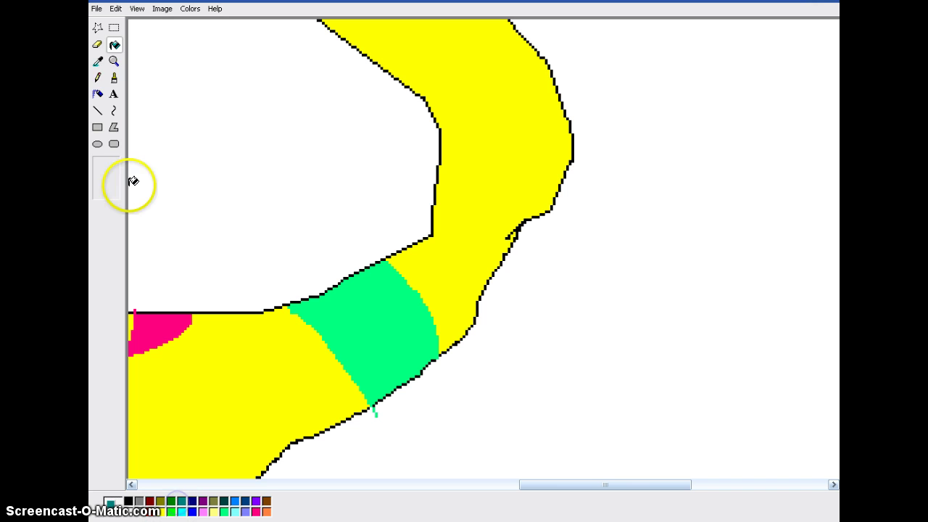
pyautogui.click(98, 78)
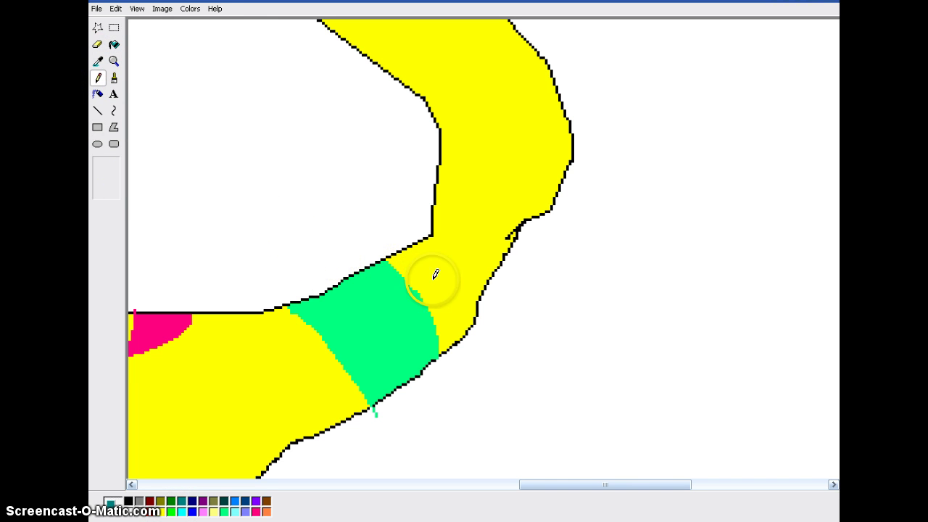
pyautogui.moveTo(428, 238); pyautogui.dragTo(450, 238)
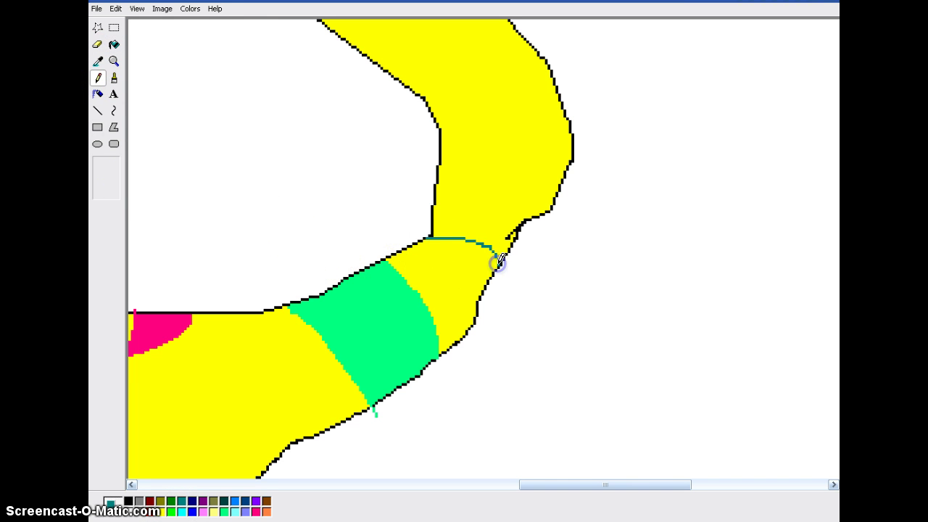
pyautogui.click(436, 162)
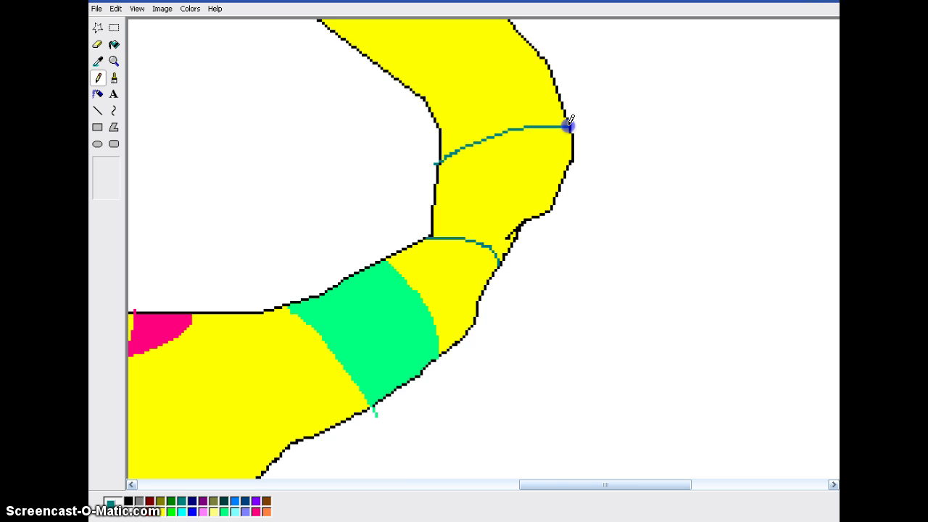
pyautogui.scroll(6, 563, 128)
pyautogui.scroll(-3, 435, 208)
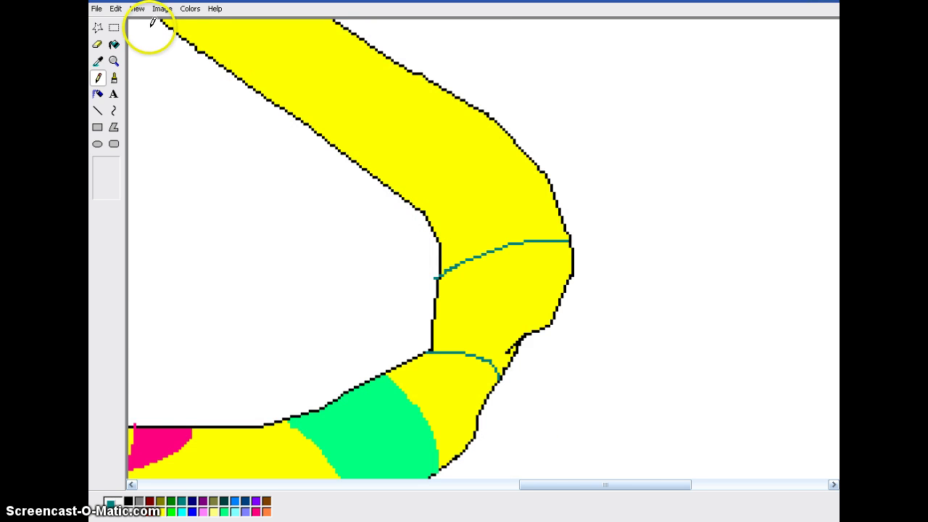
pyautogui.click(120, 47)
pyautogui.click(476, 293)
# Draw two purple Pencil lines across the tail above the teal band and fill the section between them with purple.
pyautogui.scroll(6, 478, 292)
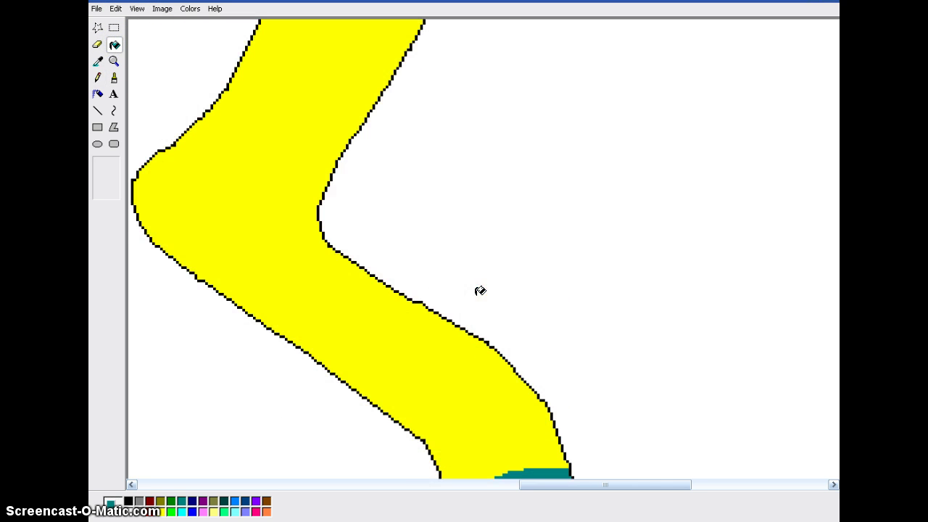
pyautogui.scroll(-3, 255, 286)
pyautogui.click(98, 78)
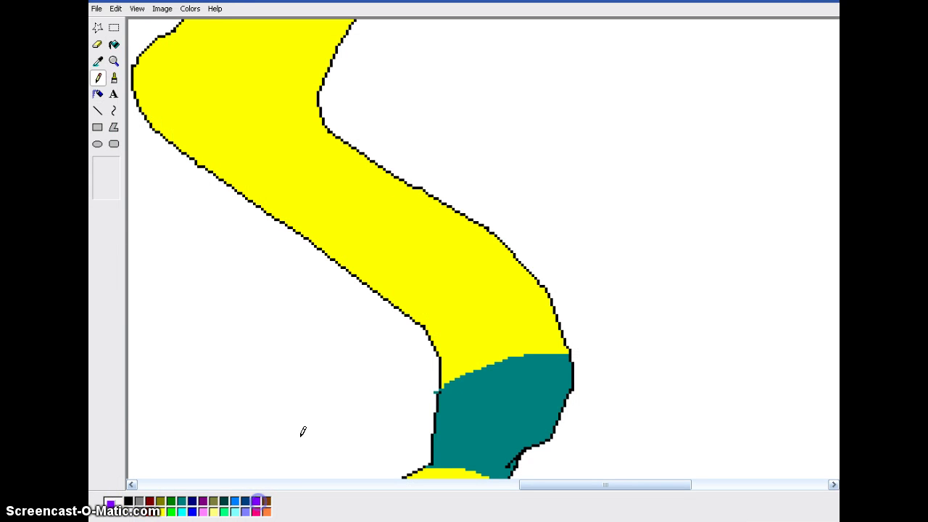
pyautogui.moveTo(428, 334); pyautogui.dragTo(450, 310)
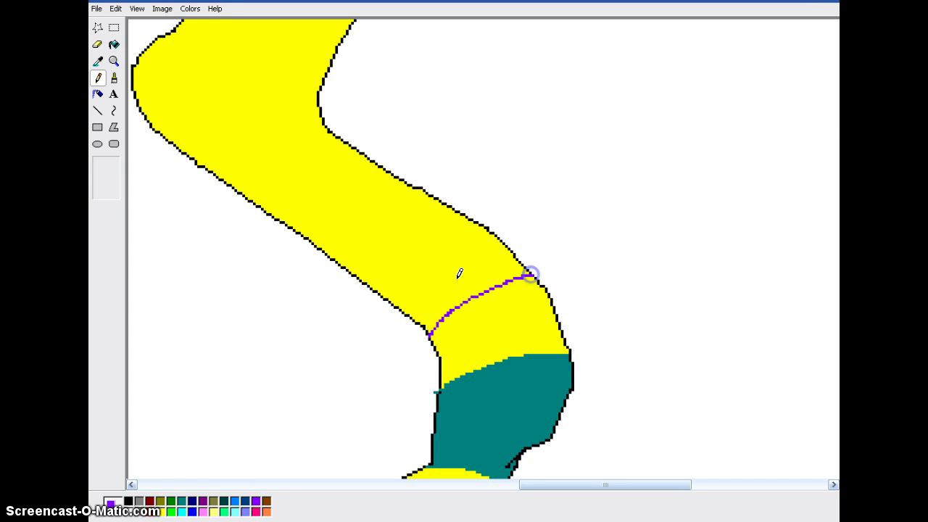
pyautogui.moveTo(348, 273); pyautogui.dragTo(351, 243)
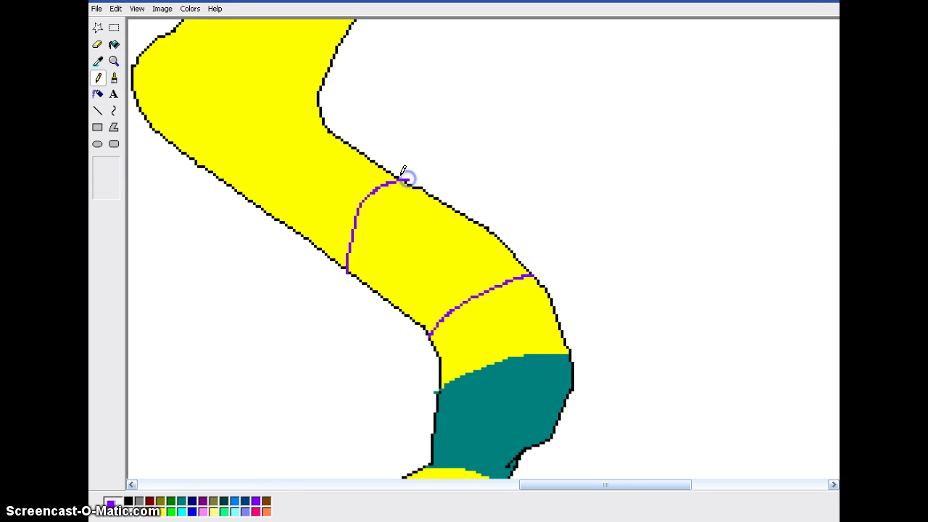
pyautogui.click(114, 44)
pyautogui.click(452, 243)
# Draw two dark green Pencil lines across the tail's middle bend, beyond the purple band, and fill between them with dark green.
pyautogui.scroll(3, 446, 243)
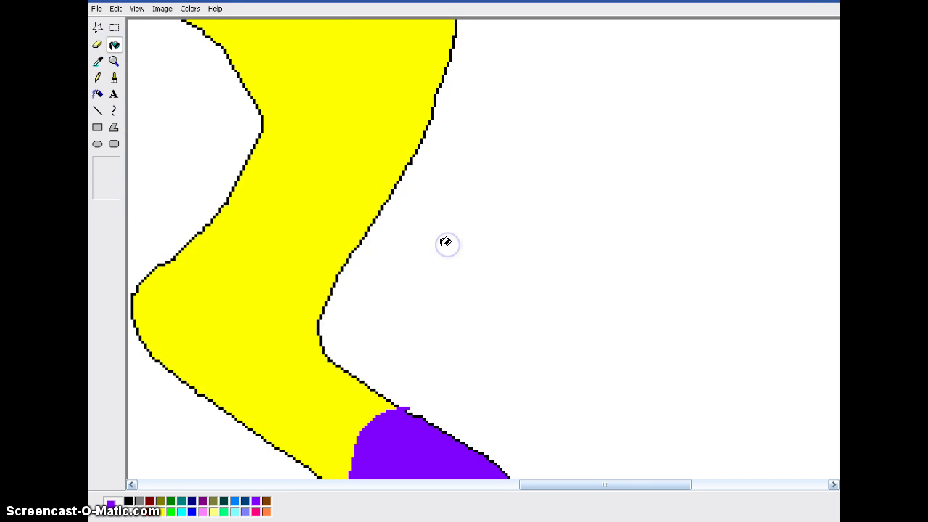
pyautogui.click(98, 77)
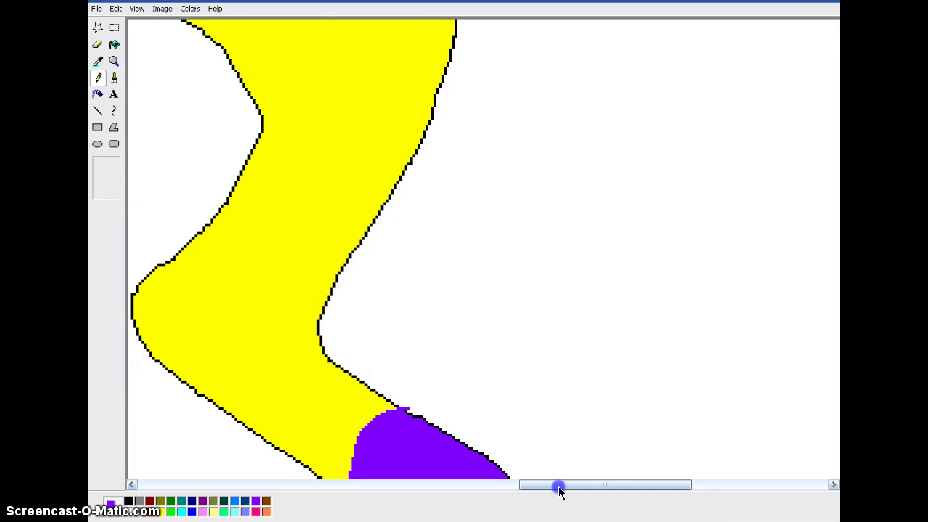
pyautogui.moveTo(556, 486); pyautogui.dragTo(498, 486)
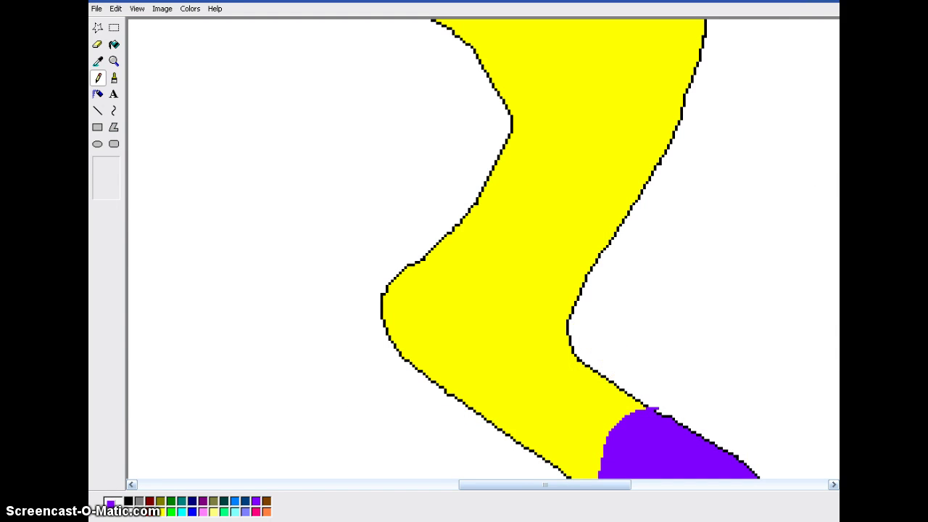
pyautogui.scroll(3, 483, 249)
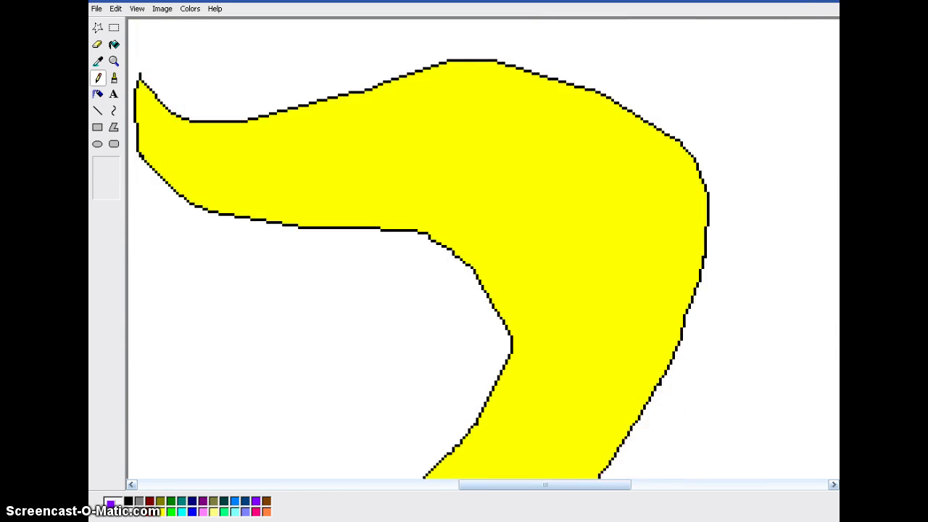
pyautogui.scroll(-4, 483, 249)
pyautogui.click(173, 502)
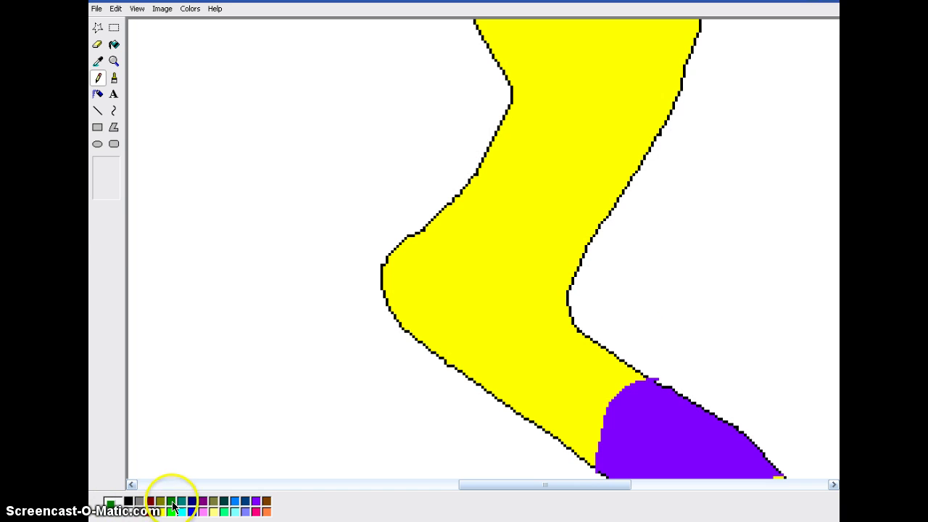
pyautogui.moveTo(430, 352); pyautogui.dragTo(493, 269)
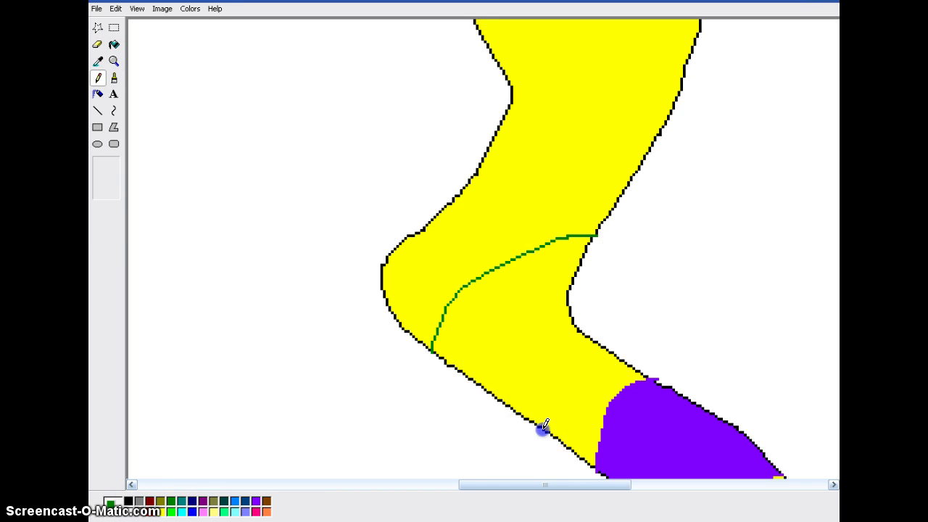
pyautogui.click(114, 44)
pyautogui.click(551, 312)
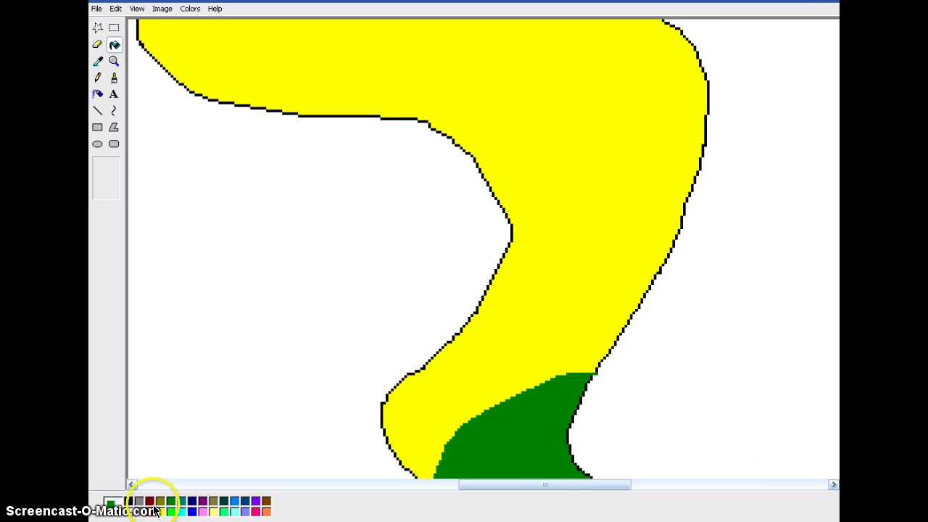
# Draw a jagged red Pencil line across the tail above the dark green band and fill the whole tail end with red.
pyautogui.click(98, 77)
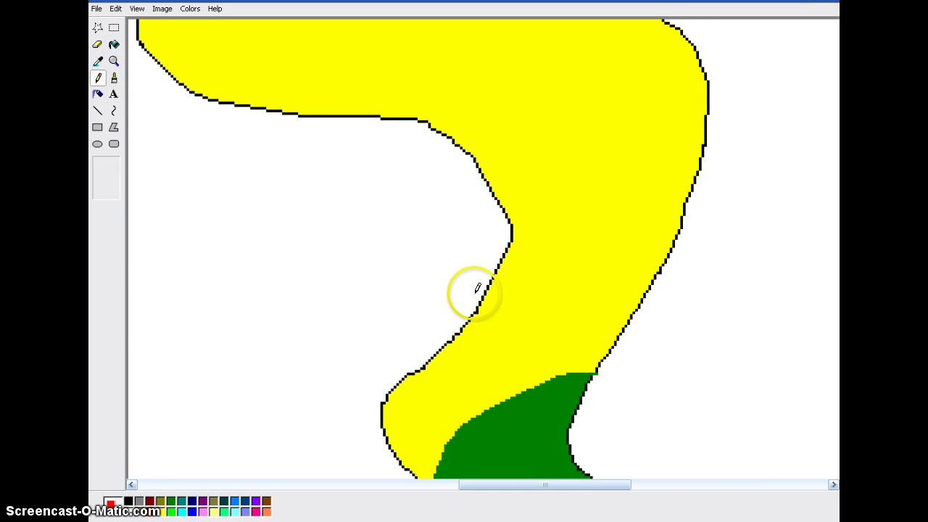
pyautogui.moveTo(484, 298); pyautogui.dragTo(520, 335)
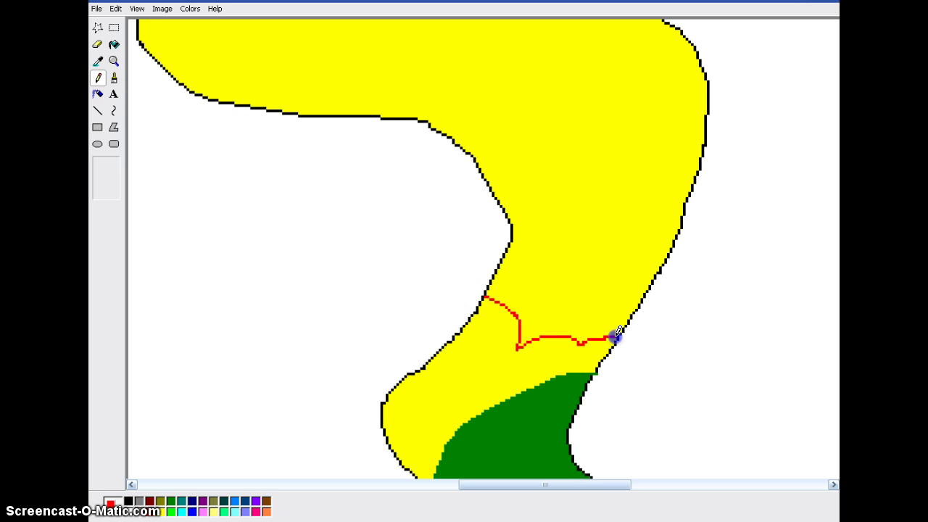
pyautogui.click(114, 44)
pyautogui.click(328, 56)
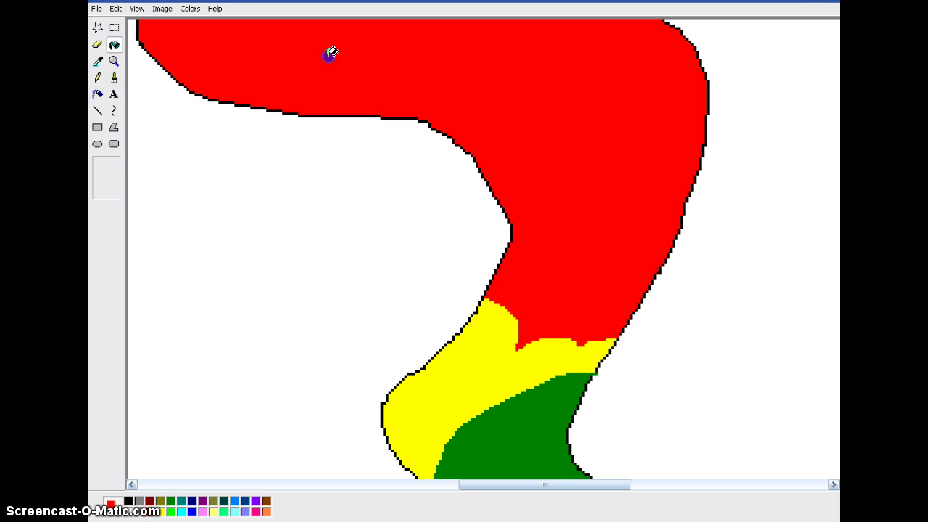
pyautogui.click(181, 74)
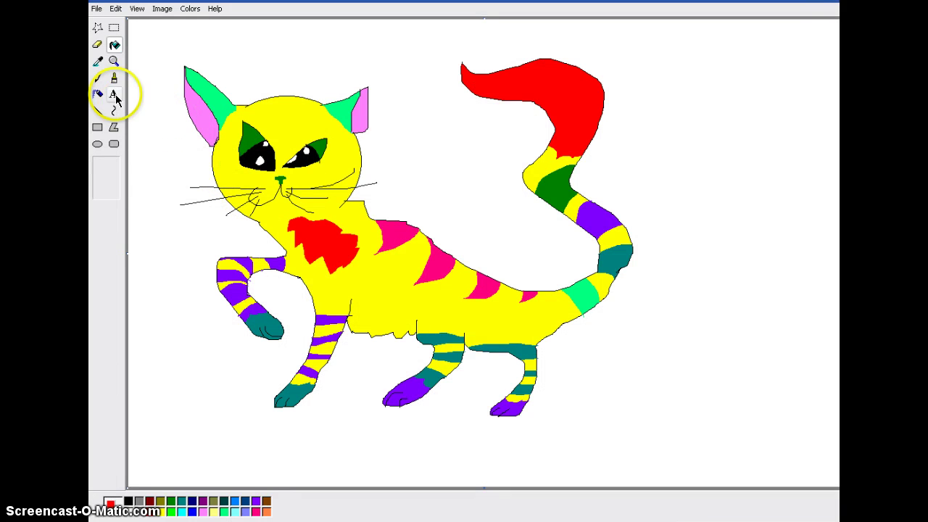
# Draw a small open mouth below the cat's nose in black Pencil, with a short vertical line in the lower part.
pyautogui.click(114, 61)
pyautogui.click(298, 206)
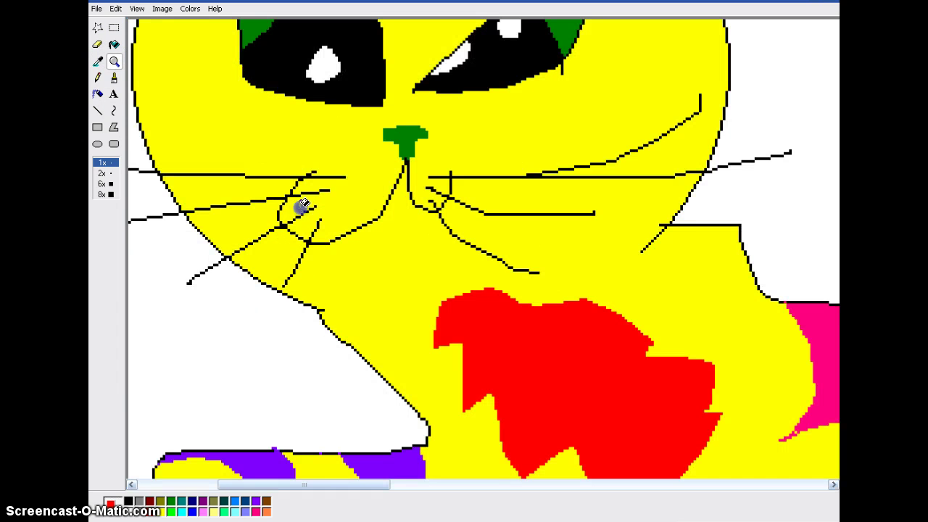
pyautogui.click(97, 77)
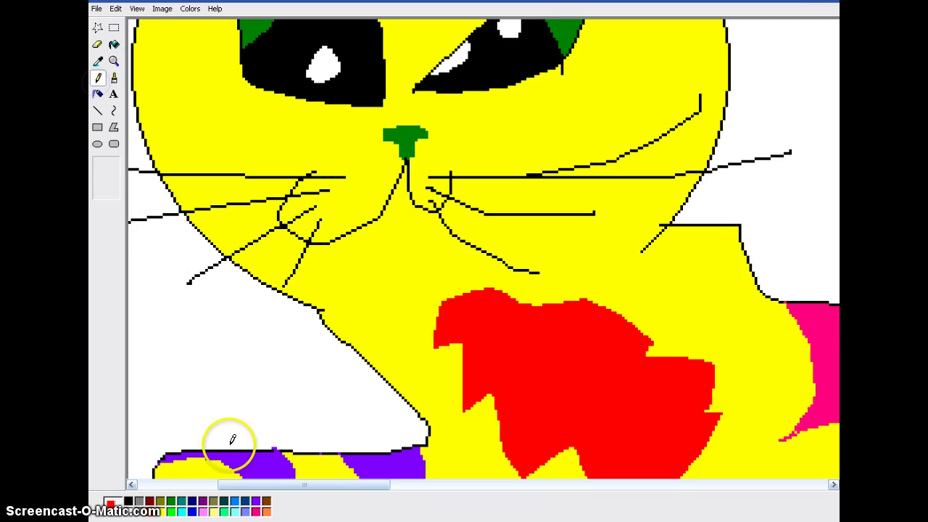
pyautogui.moveTo(341, 247)
pyautogui.mouseDown()
pyautogui.moveTo(392, 192)
pyautogui.moveTo(379, 217)
pyautogui.moveTo(394, 213)
pyautogui.moveTo(377, 215)
pyautogui.mouseUp()
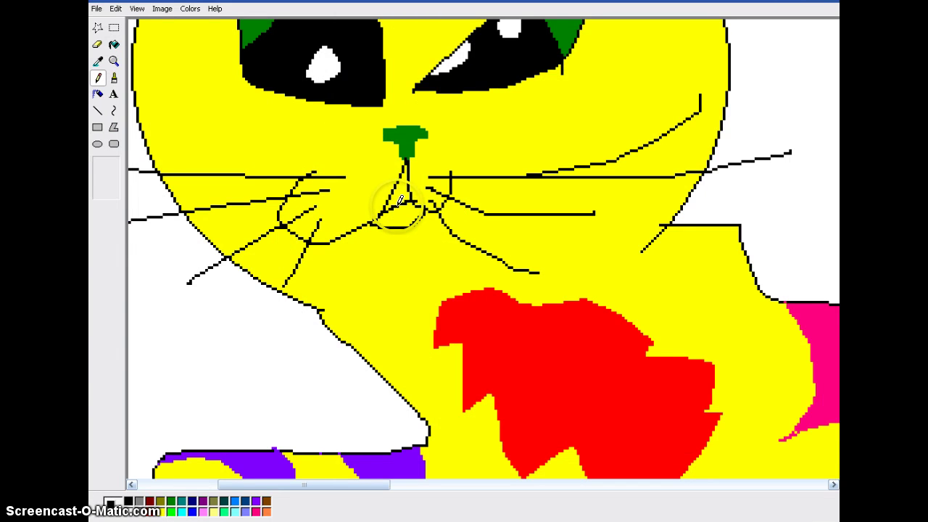
pyautogui.moveTo(400, 201); pyautogui.dragTo(399, 214)
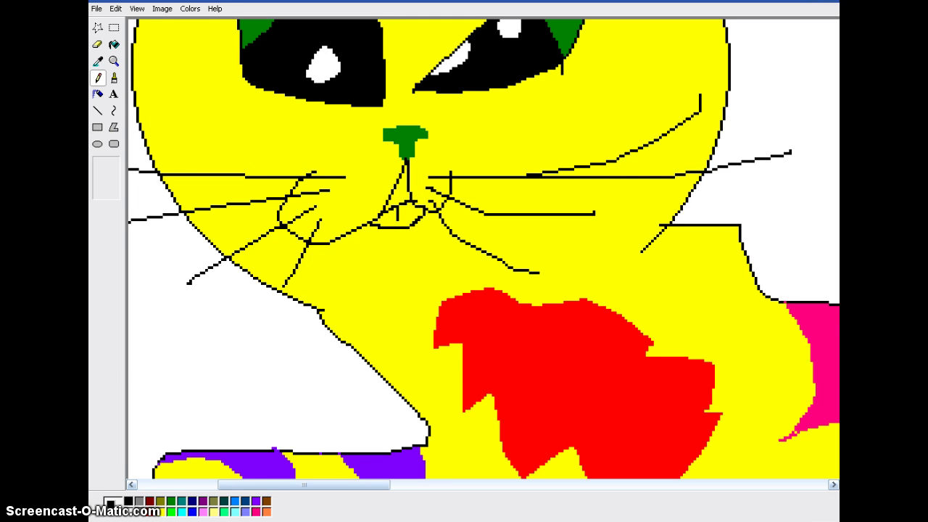
# Fill the mouth's upper triangle with white and its lower part with purple.
pyautogui.click(114, 44)
pyautogui.click(399, 197)
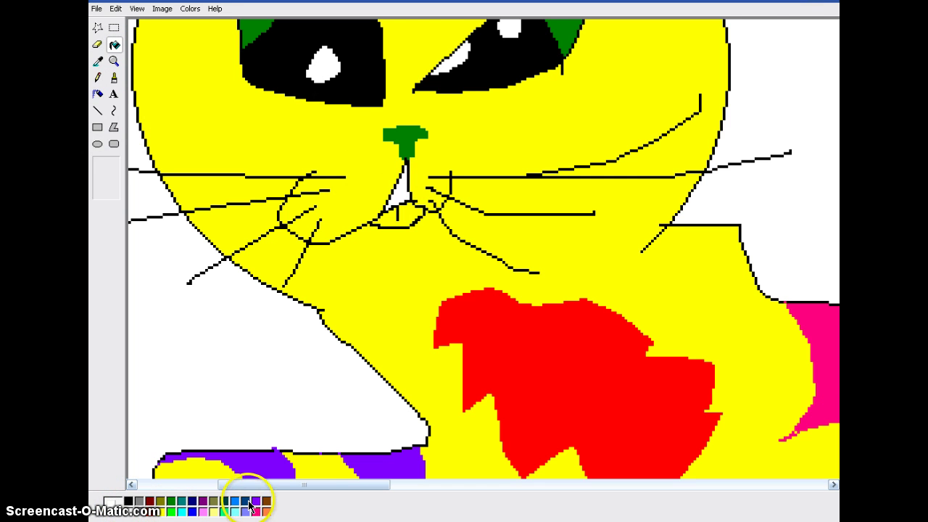
pyautogui.click(398, 215)
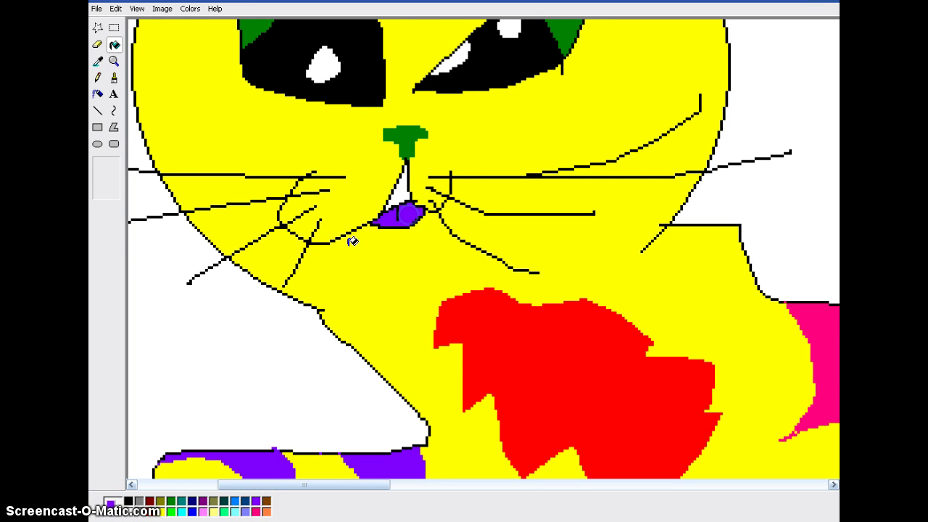
pyautogui.click(98, 78)
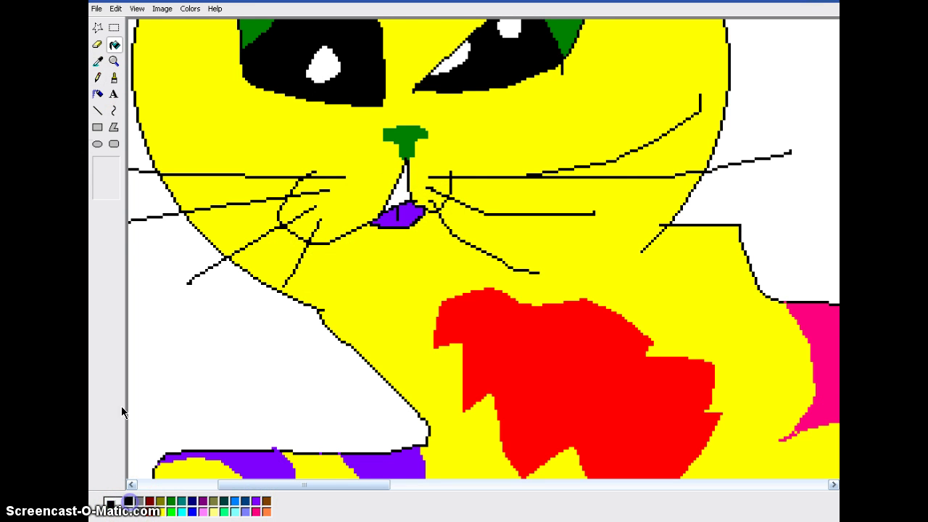
pyautogui.click(99, 79)
pyautogui.click(193, 118)
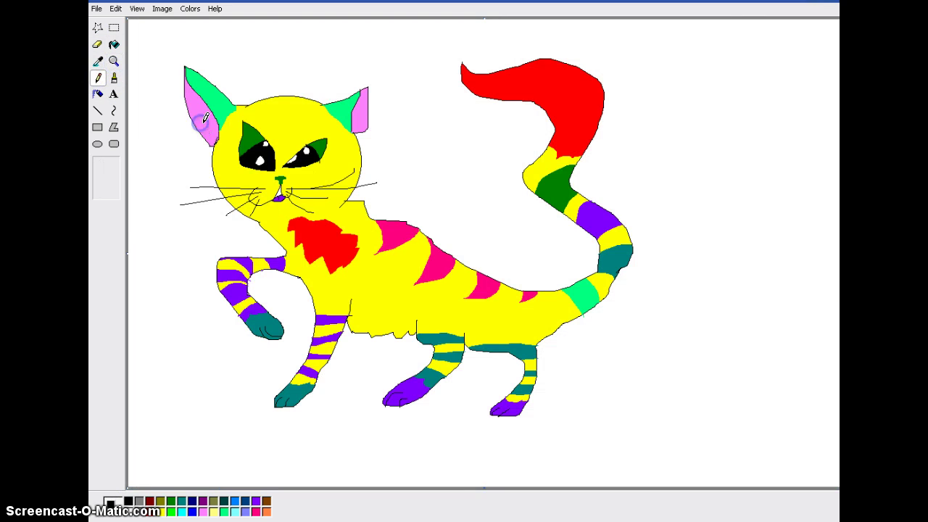
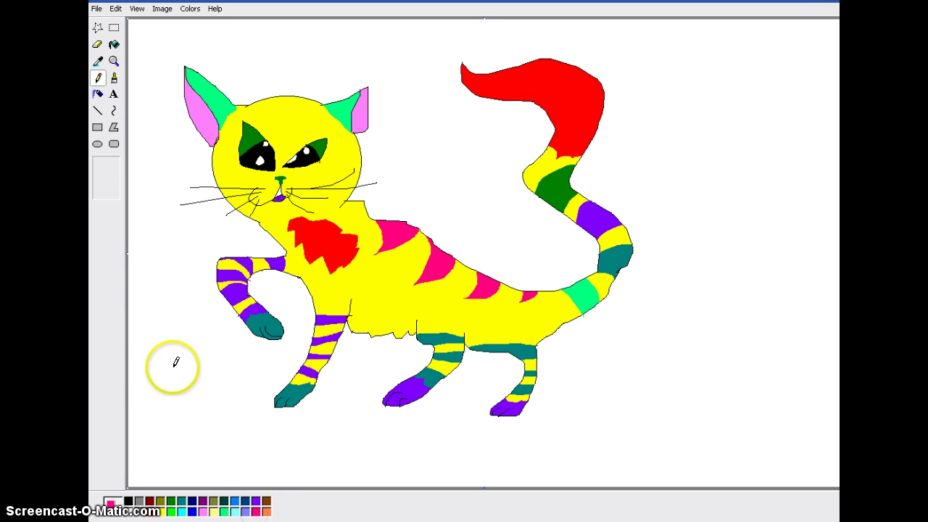
# Draw an uneven hot pink Pencil horizon line behind the cat across the canvas and fill the ground below with hot pink.
pyautogui.moveTo(164, 317); pyautogui.dragTo(165, 316)
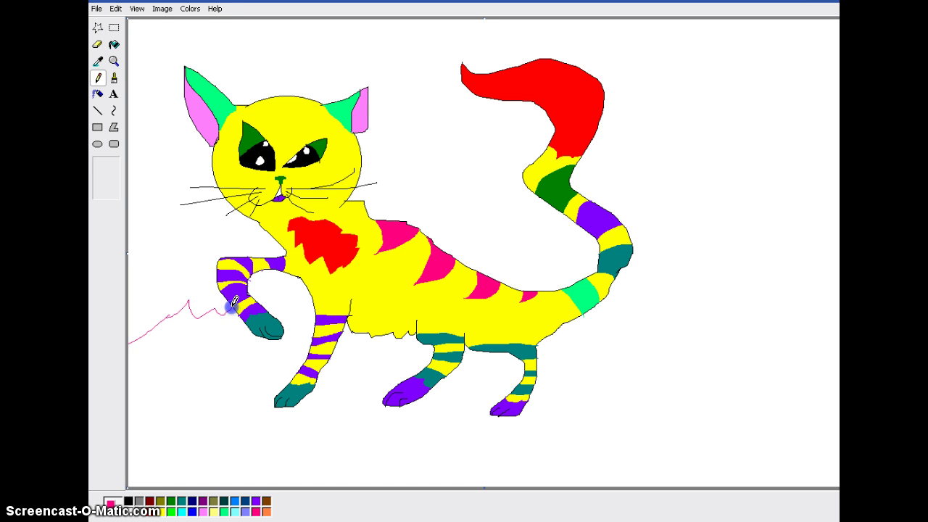
pyautogui.moveTo(234, 301); pyautogui.dragTo(266, 300)
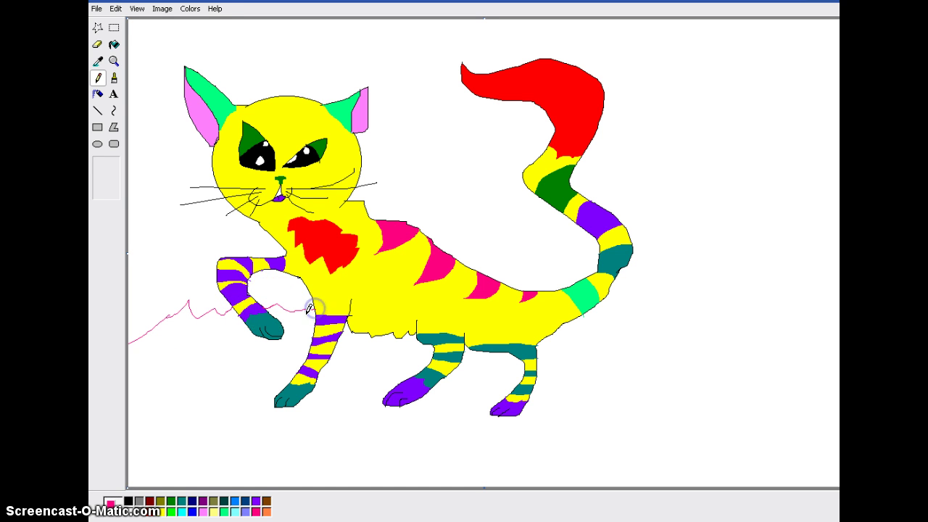
pyautogui.moveTo(596, 310); pyautogui.dragTo(597, 303)
pyautogui.click(114, 44)
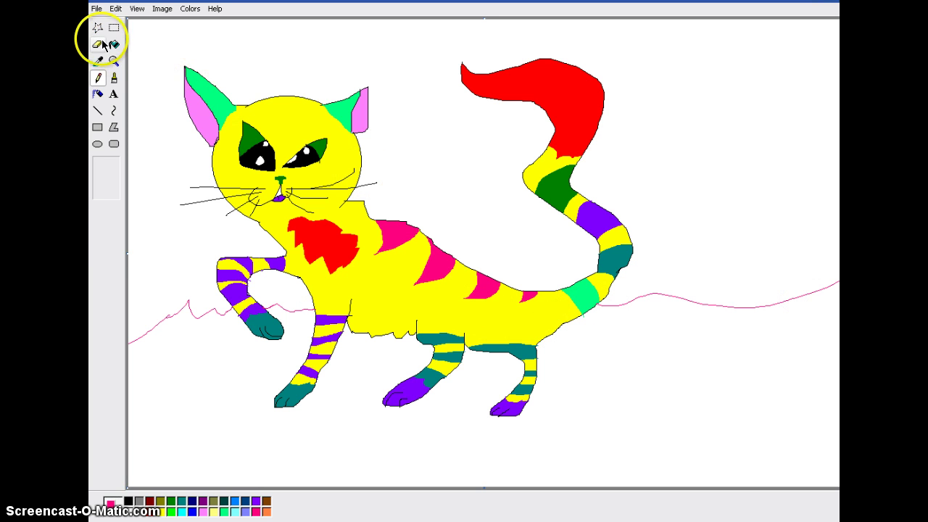
pyautogui.click(632, 372)
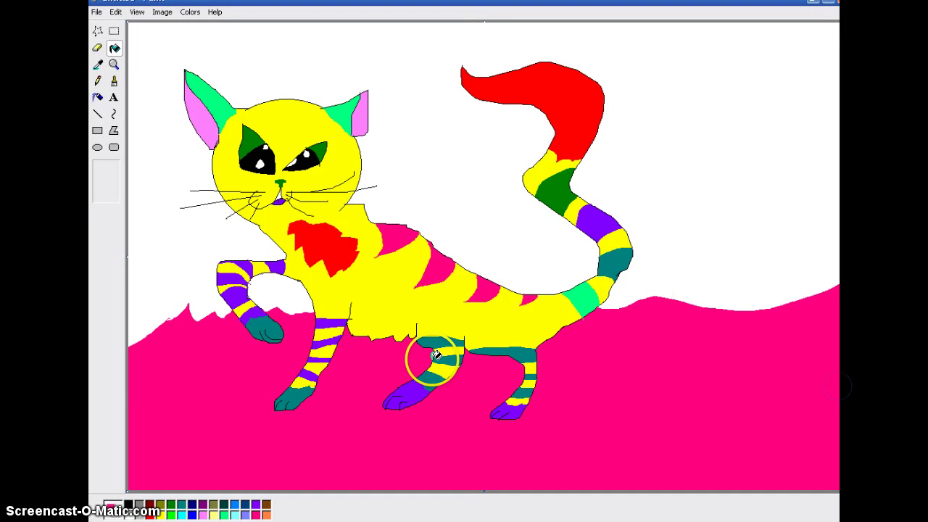
# Try filling the sky above the hot pink ground with purple, and undo the fill.
pyautogui.click(255, 506)
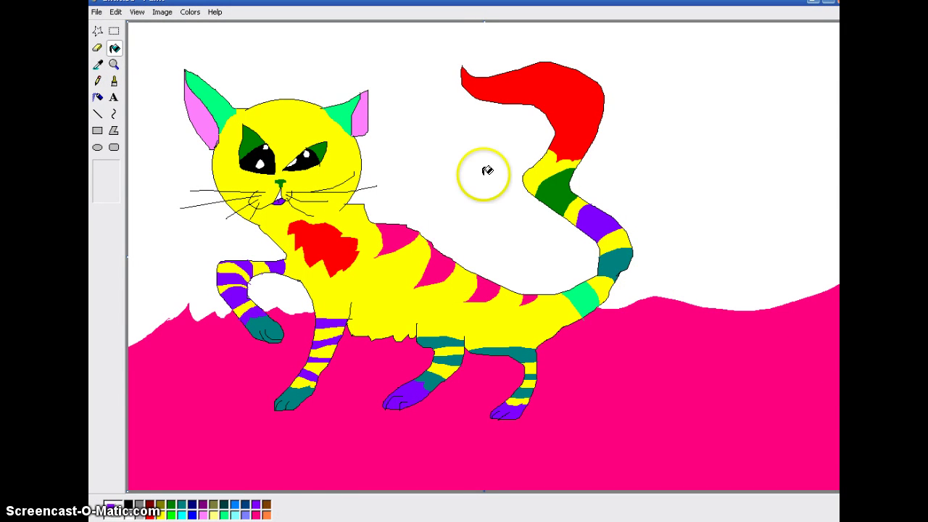
pyautogui.click(470, 169)
pyautogui.click(116, 11)
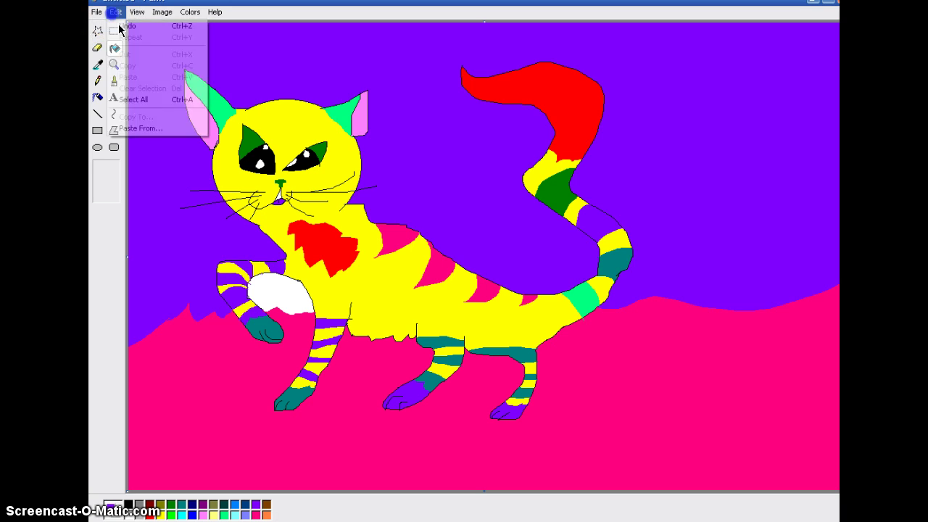
pyautogui.click(124, 24)
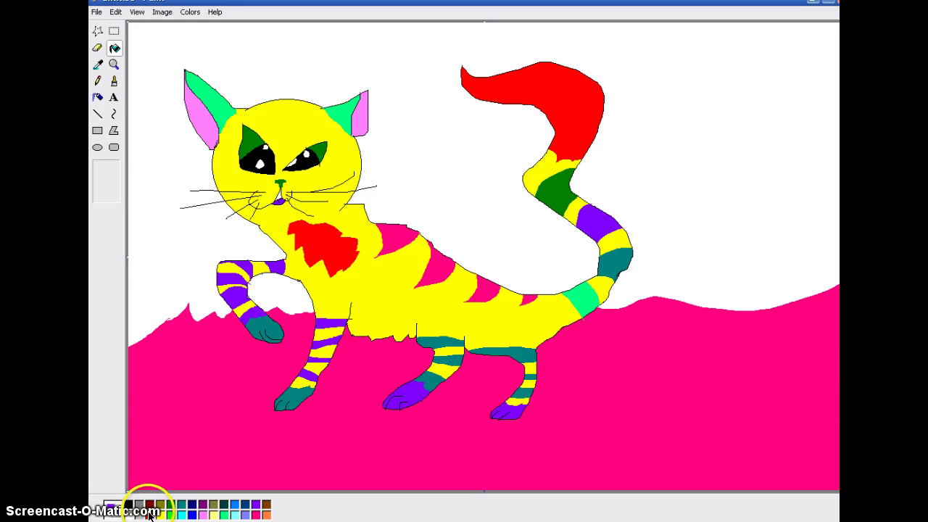
# Fill the sky and the enclosed white gap between the cat's front legs with red.
pyautogui.click(464, 182)
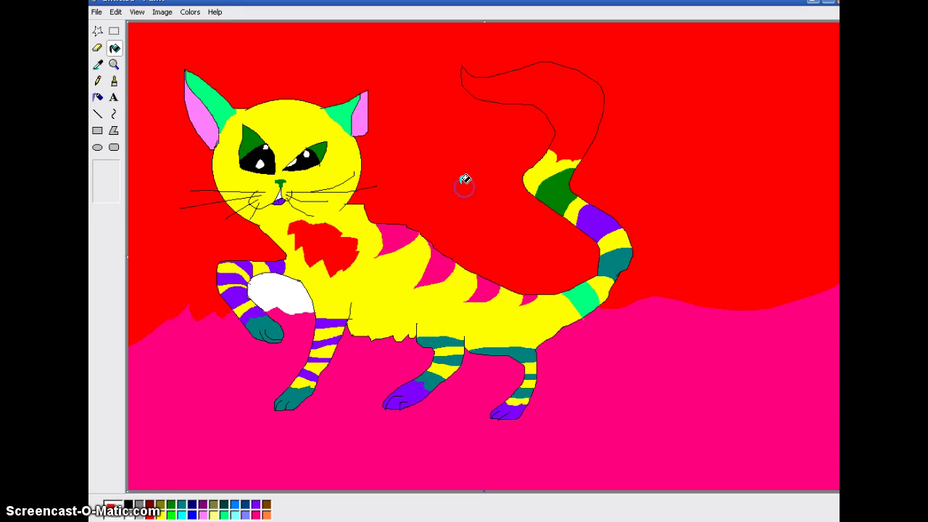
pyautogui.click(282, 290)
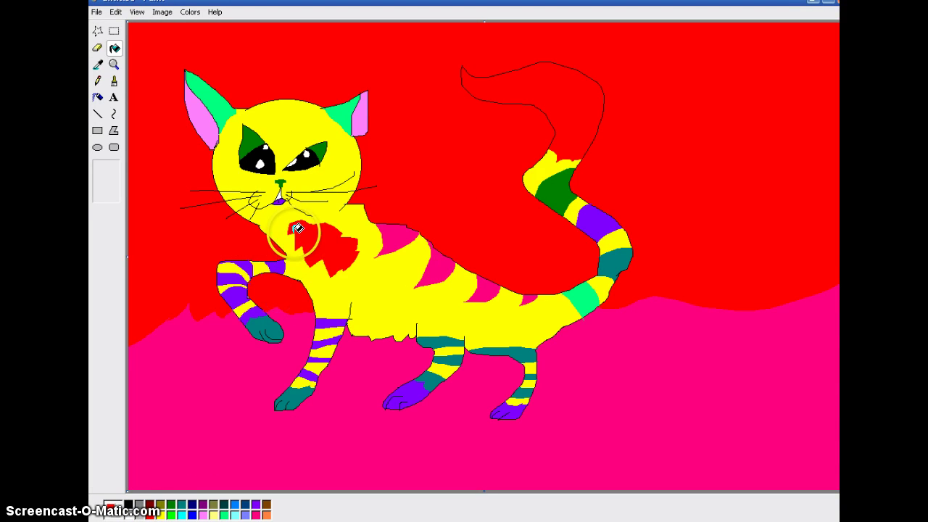
# Erase the jagged black belly outline between the front leg and the teal-striped hind leg.
pyautogui.click(114, 64)
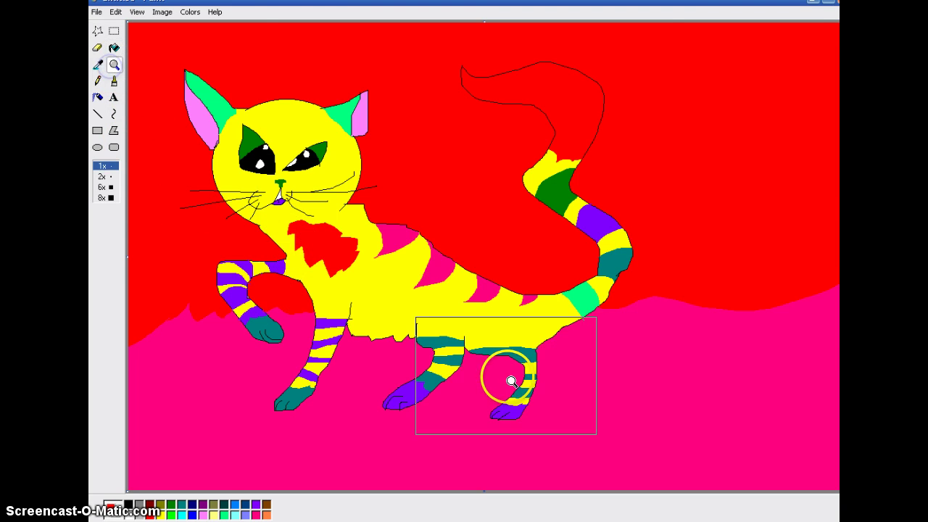
pyautogui.click(511, 381)
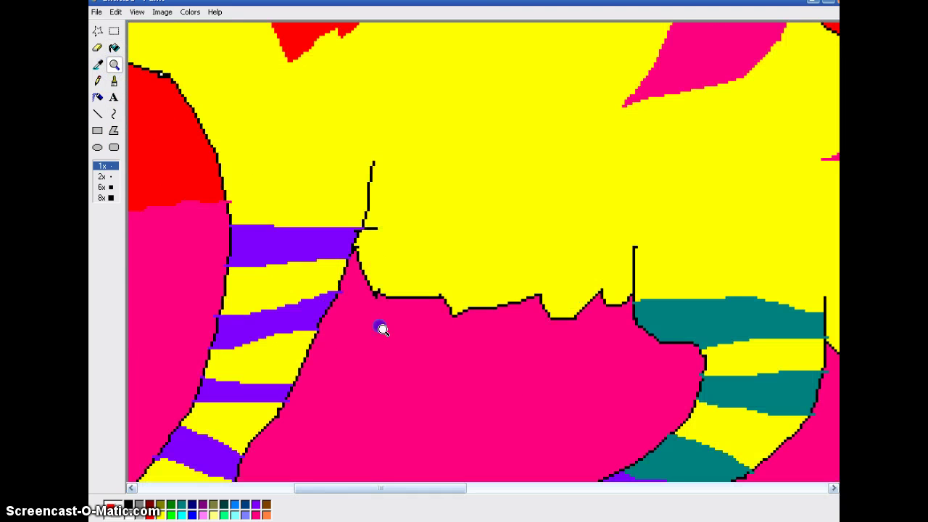
pyautogui.click(97, 48)
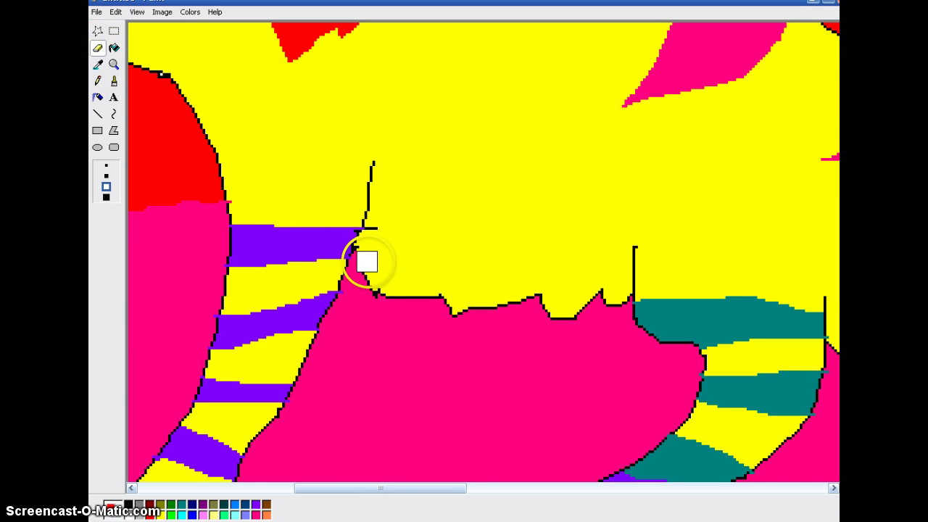
pyautogui.moveTo(366, 259)
pyautogui.mouseDown()
pyautogui.moveTo(380, 291)
pyautogui.moveTo(439, 309)
pyautogui.moveTo(415, 305)
pyautogui.moveTo(467, 308)
pyautogui.moveTo(442, 299)
pyautogui.moveTo(452, 299)
pyautogui.moveTo(579, 310)
pyautogui.moveTo(569, 309)
pyautogui.moveTo(622, 295)
pyautogui.mouseUp()
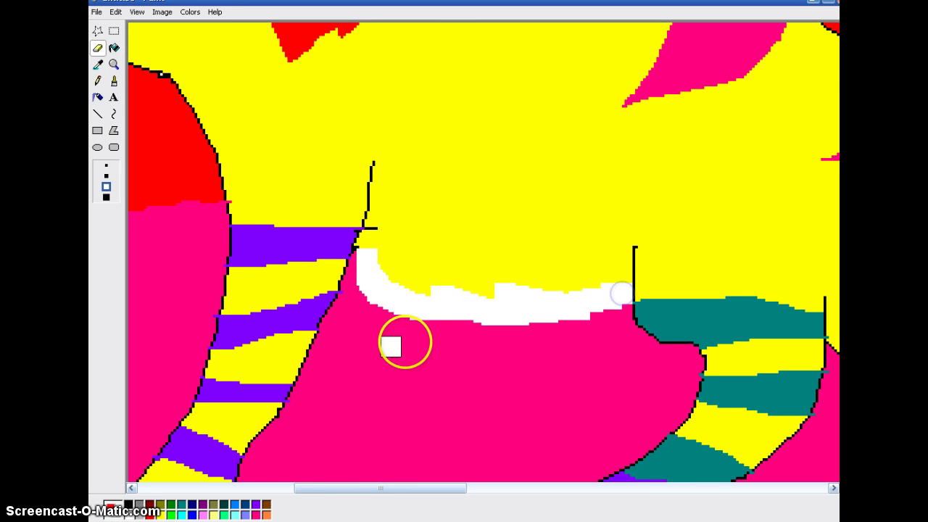
# Draw a smooth black Pencil belly line from the purple-striped front leg to the teal-striped hind leg.
pyautogui.click(98, 80)
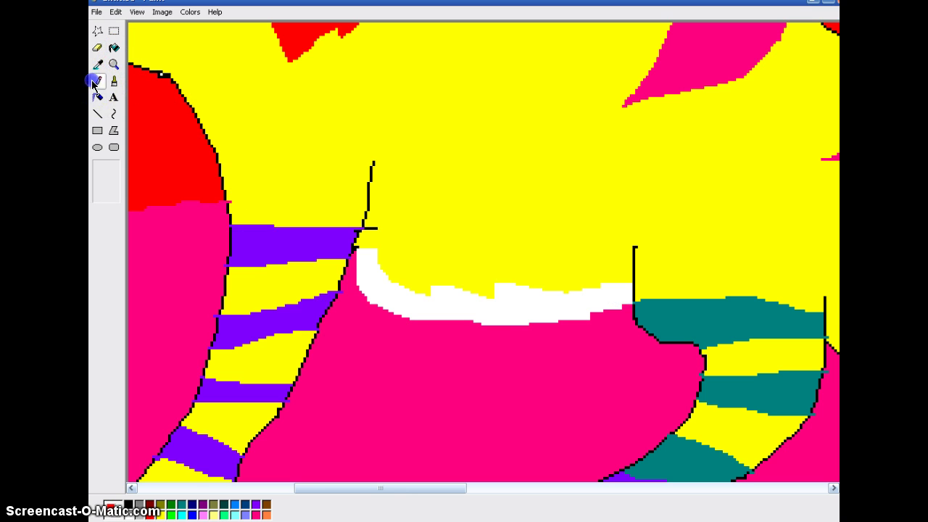
pyautogui.click(356, 240)
pyautogui.moveTo(390, 228); pyautogui.dragTo(572, 265)
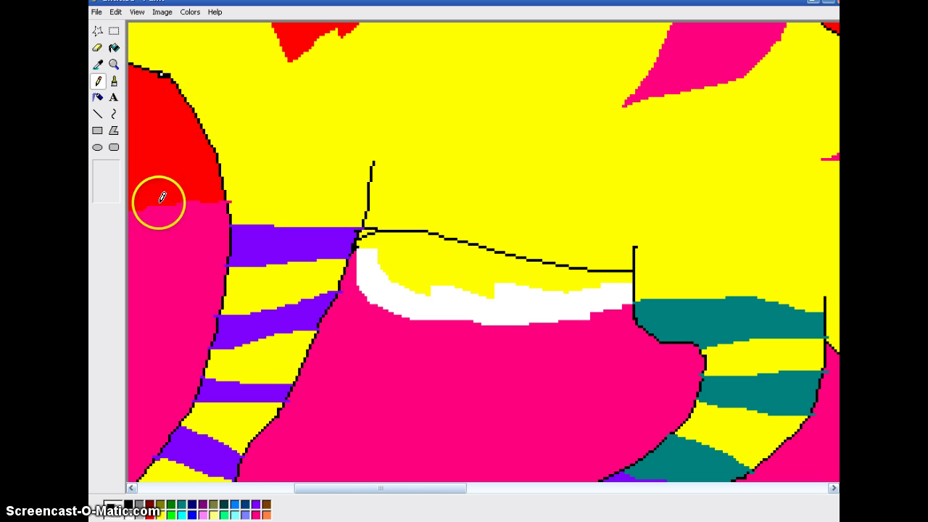
# Fill the erased white strip and the leftover yellow area under the new belly line with hot pink.
pyautogui.click(114, 45)
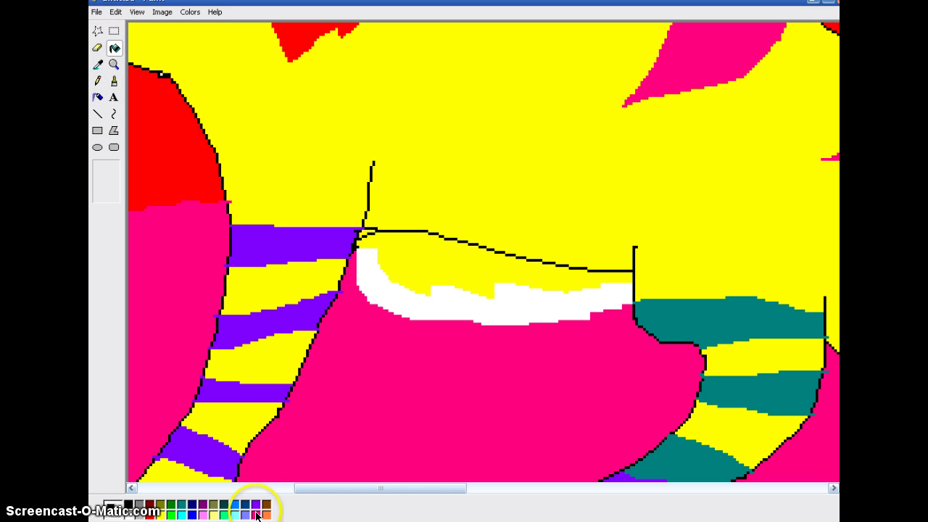
pyautogui.click(442, 308)
pyautogui.click(438, 278)
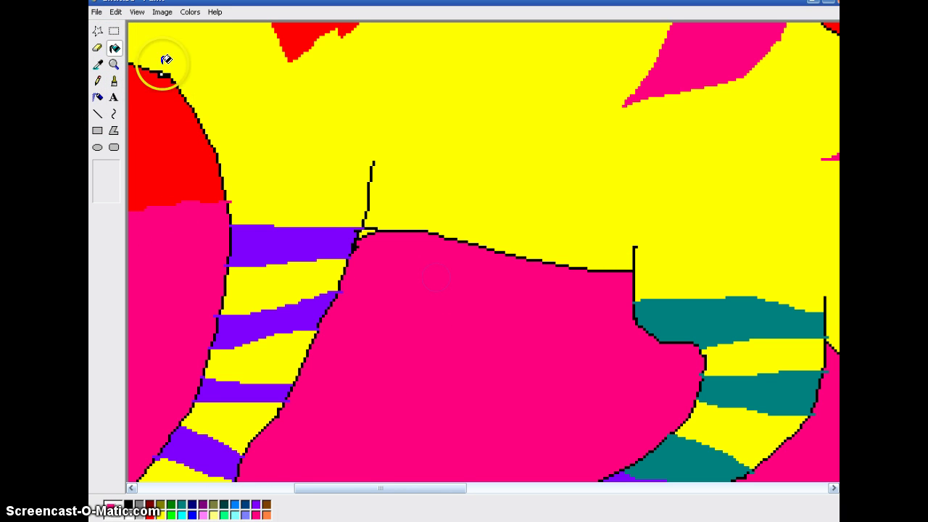
pyautogui.click(114, 64)
pyautogui.click(233, 184)
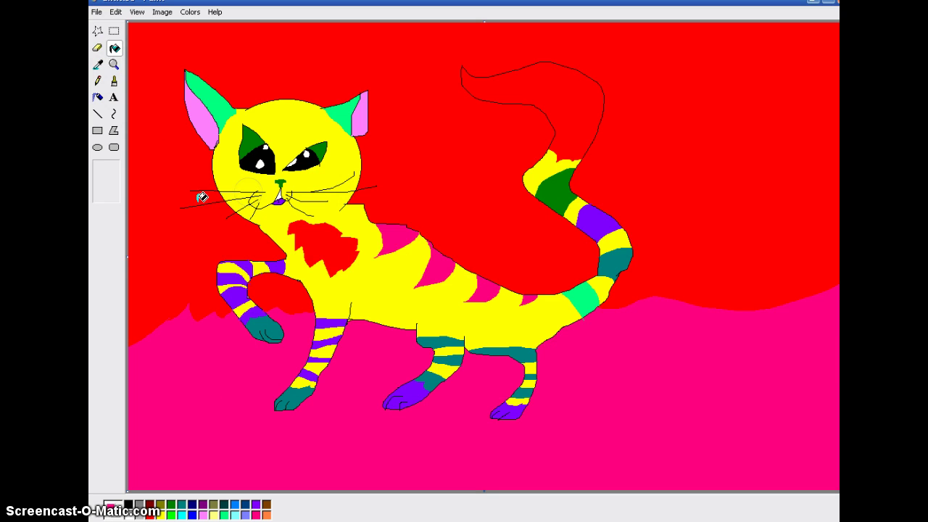
# Undo the last hot pink fills under the belly and restore them.
pyautogui.click(115, 12)
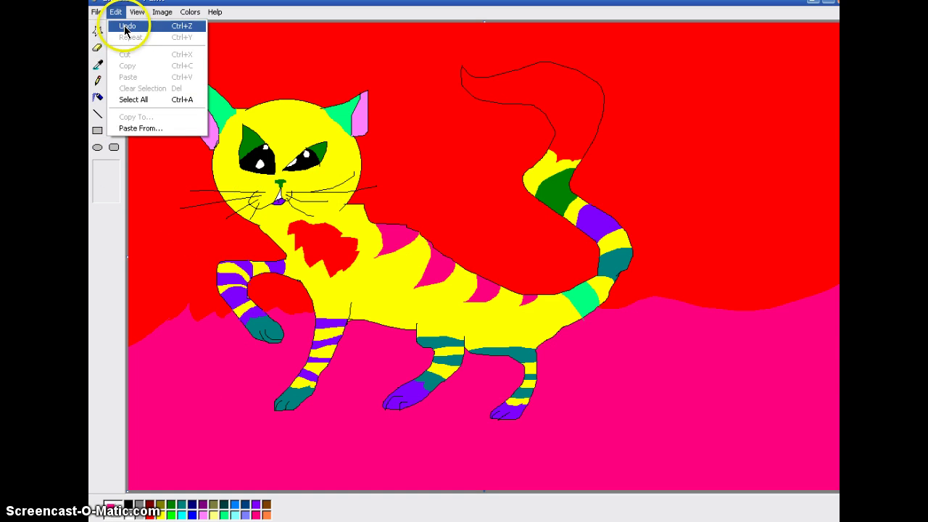
pyautogui.click(127, 27)
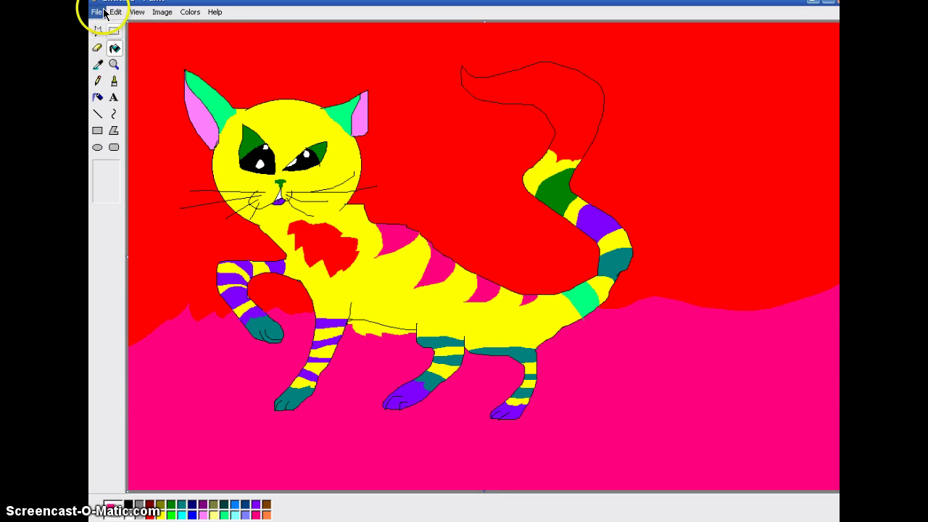
pyautogui.click(116, 12)
pyautogui.click(127, 35)
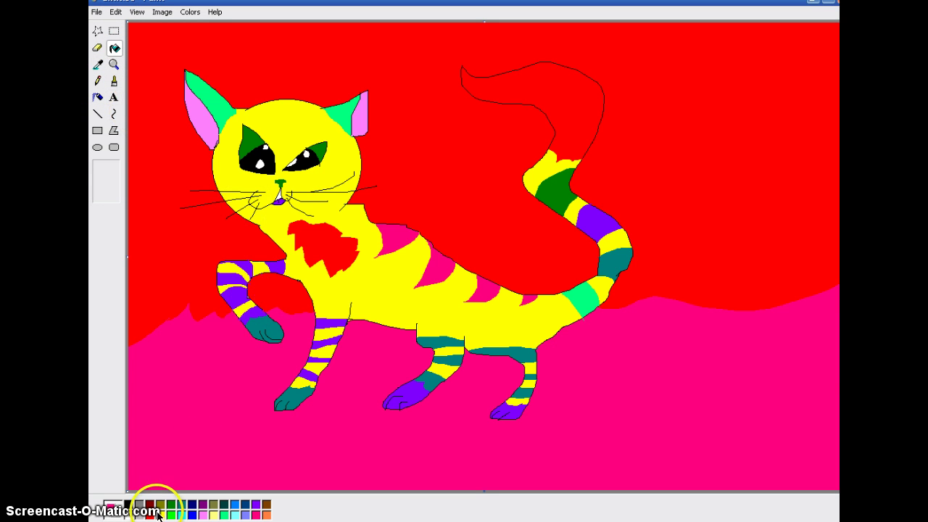
# Fill the red sky with white.
pyautogui.click(415, 142)
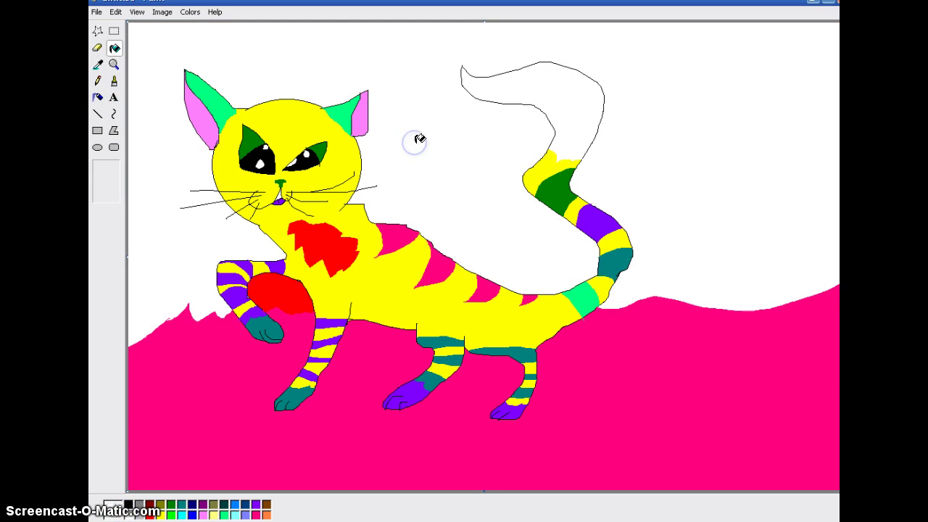
pyautogui.click(334, 14)
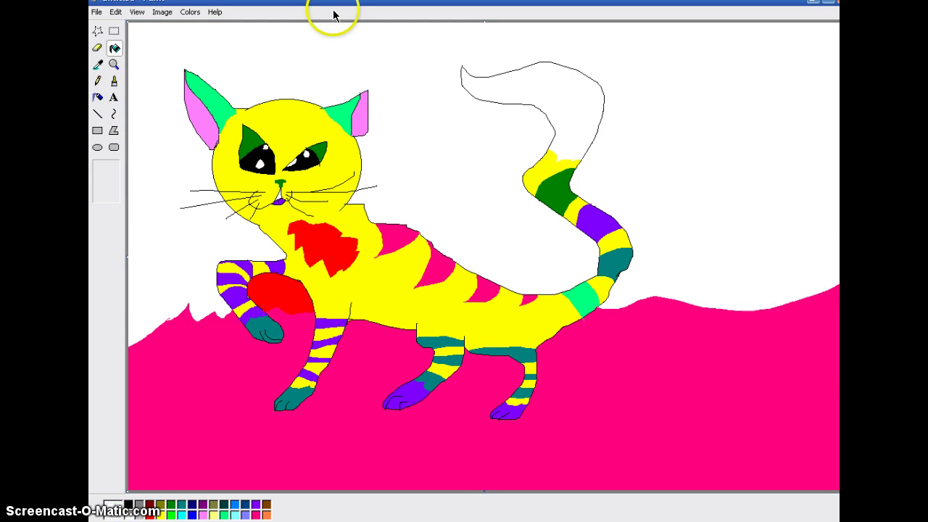
# Try filling the white tail end with red, and undo the fill.
pyautogui.click(113, 63)
pyautogui.click(548, 121)
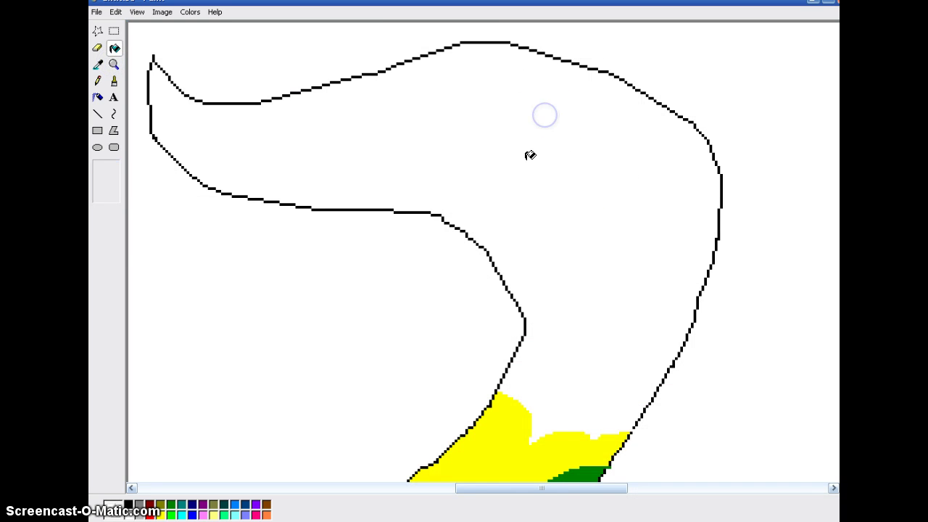
pyautogui.moveTo(540, 165); pyautogui.dragTo(520, 250)
pyautogui.click(149, 514)
pyautogui.moveTo(452, 148); pyautogui.dragTo(504, 99)
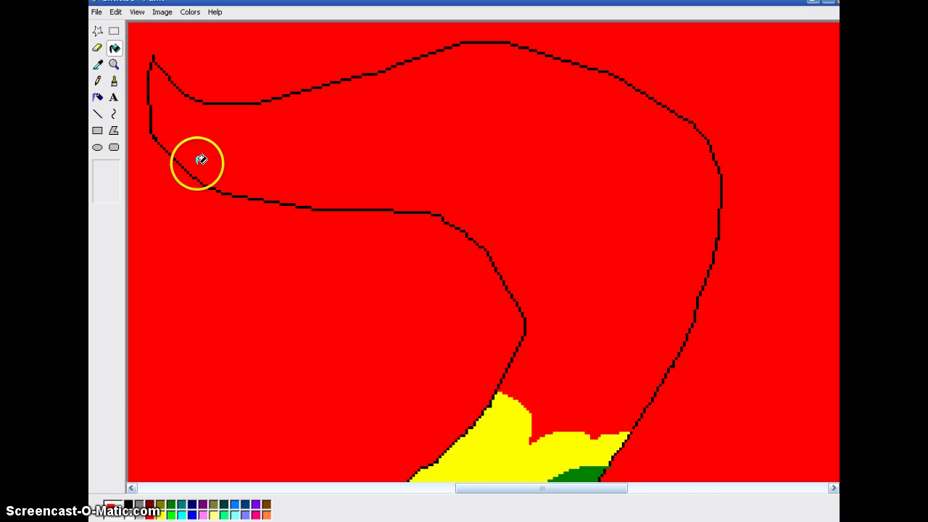
pyautogui.click(115, 11)
pyautogui.click(124, 26)
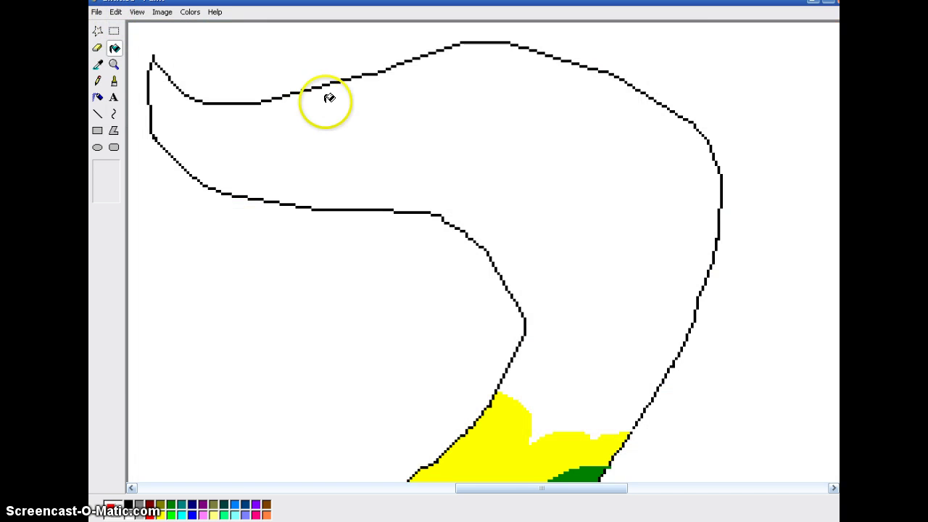
# Close the gap in the tail's outline with a red pencil dot and fill the tail end with red.
pyautogui.scroll(-3, 290, 116)
pyautogui.click(97, 81)
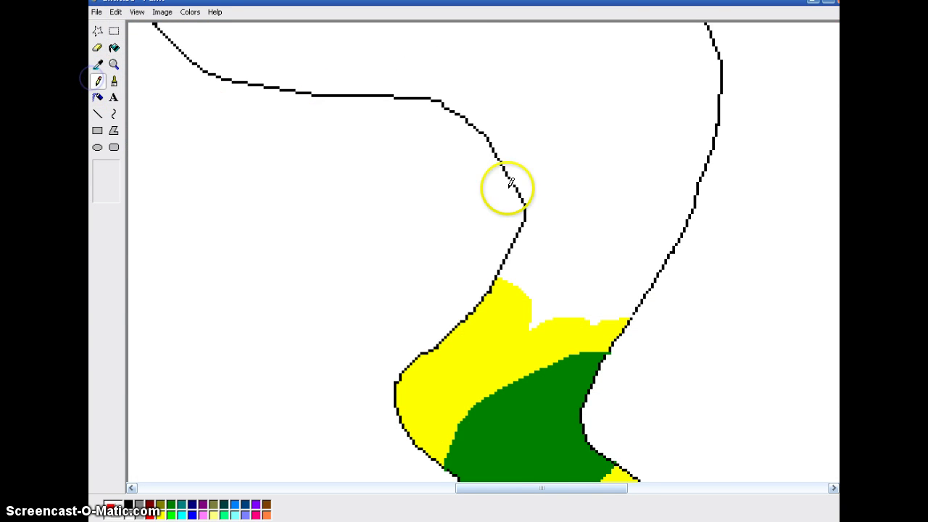
pyautogui.scroll(-3, 628, 258)
pyautogui.click(631, 202)
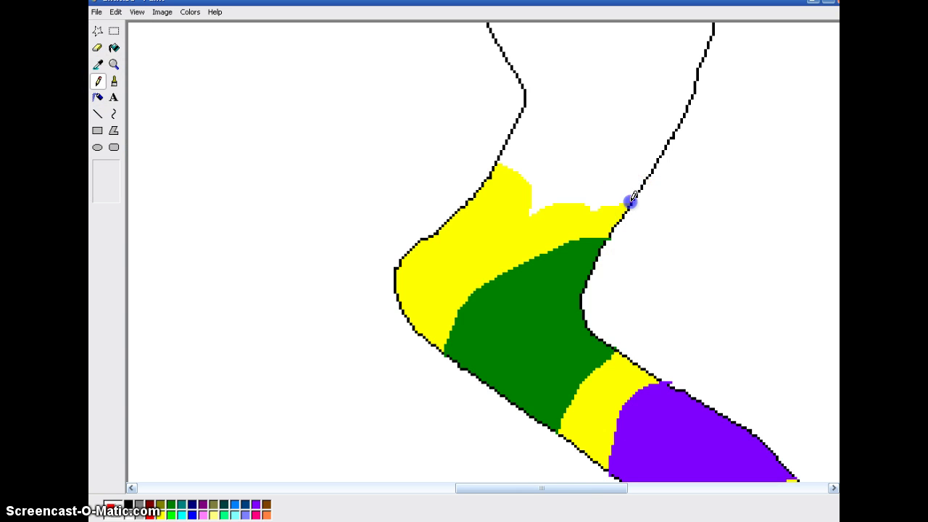
pyautogui.scroll(3, 290, 68)
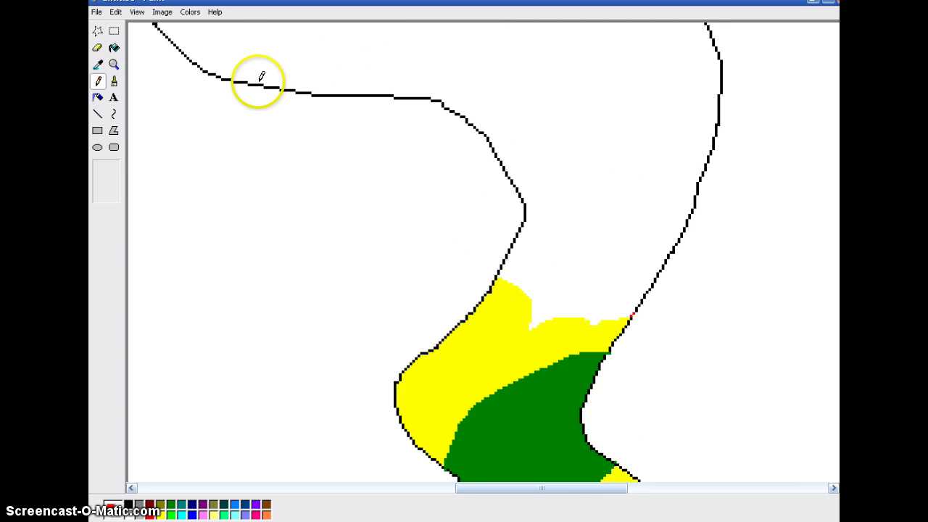
pyautogui.click(113, 49)
pyautogui.click(557, 115)
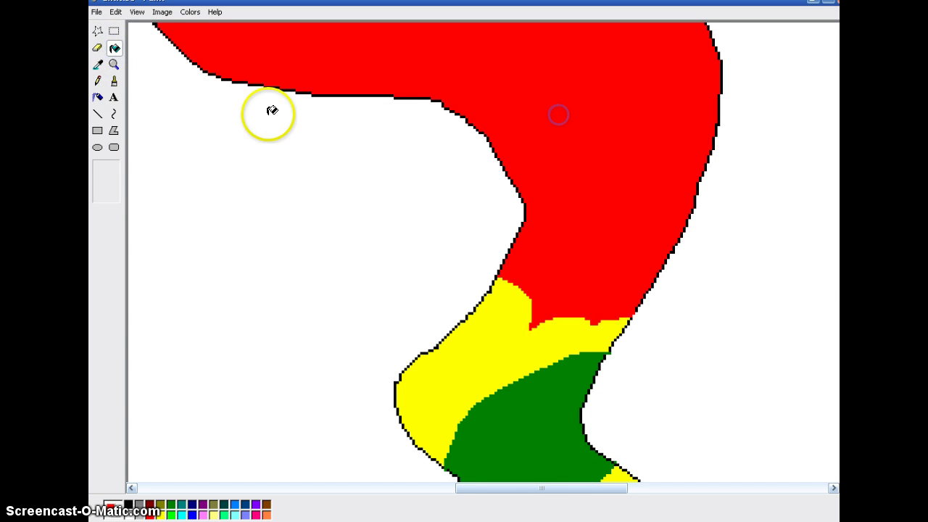
# Fill the white sky and the red area enclosed by the raised front leg with bright blue.
pyautogui.click(113, 65)
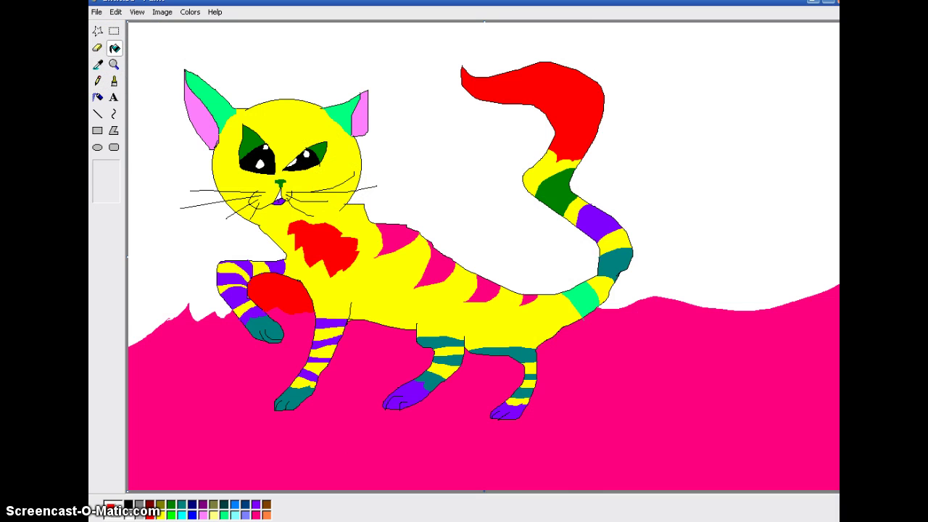
pyautogui.click(235, 507)
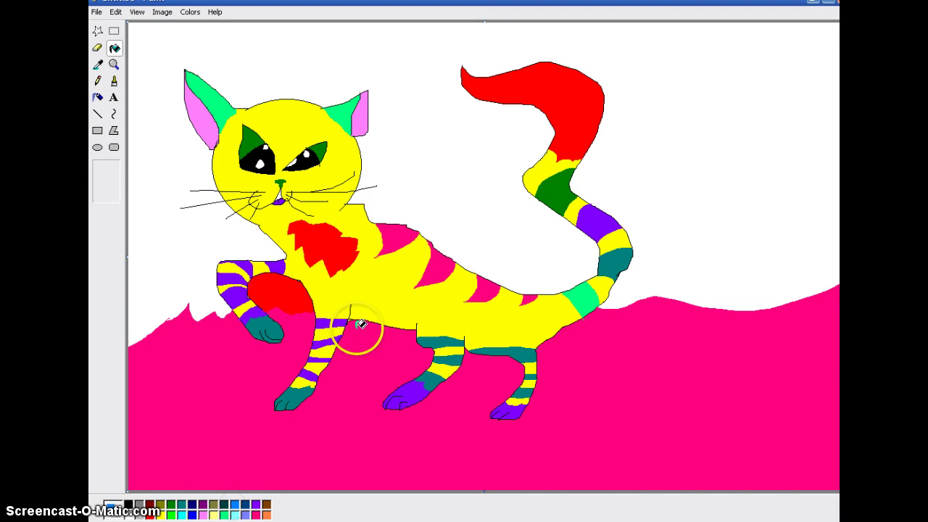
pyautogui.click(436, 181)
pyautogui.click(272, 297)
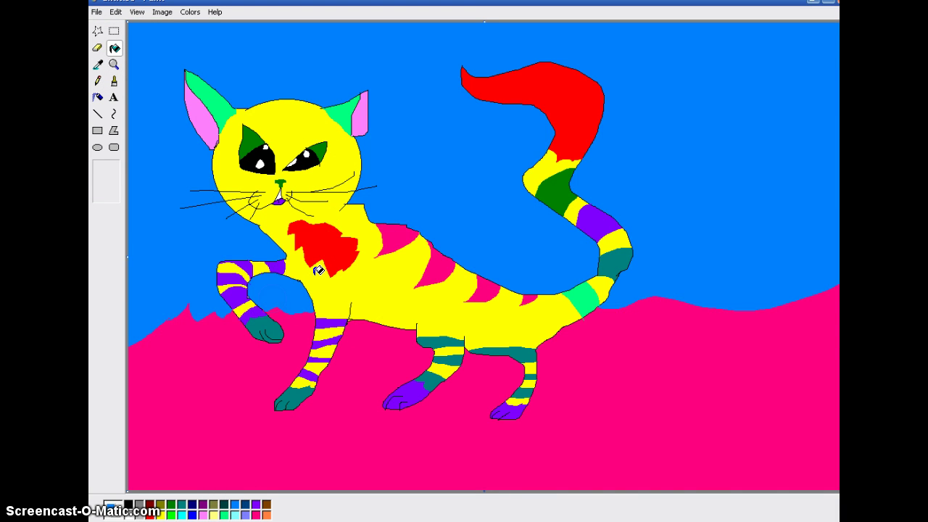
pyautogui.click(392, 249)
# Outline a large cloud in light pink in the sky on the outer side of the tail and fill it with the same pink.
pyautogui.click(98, 81)
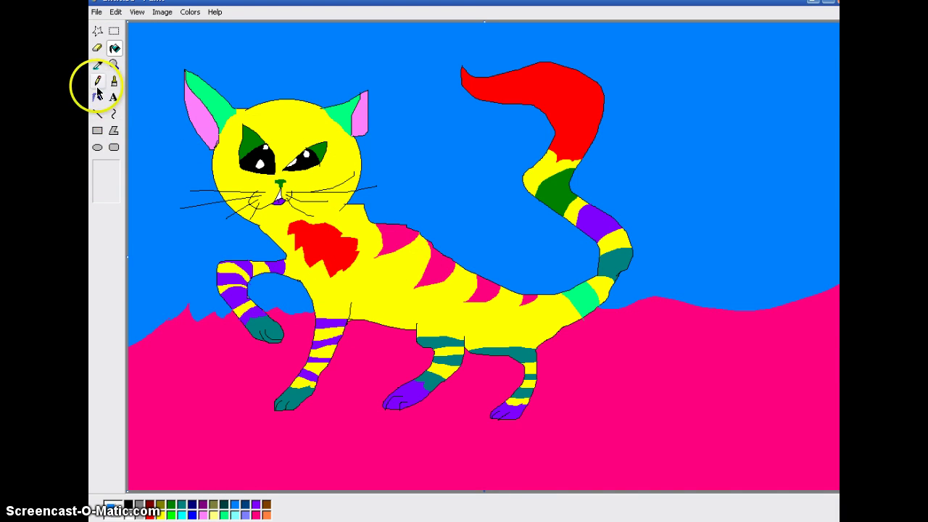
pyautogui.click(204, 513)
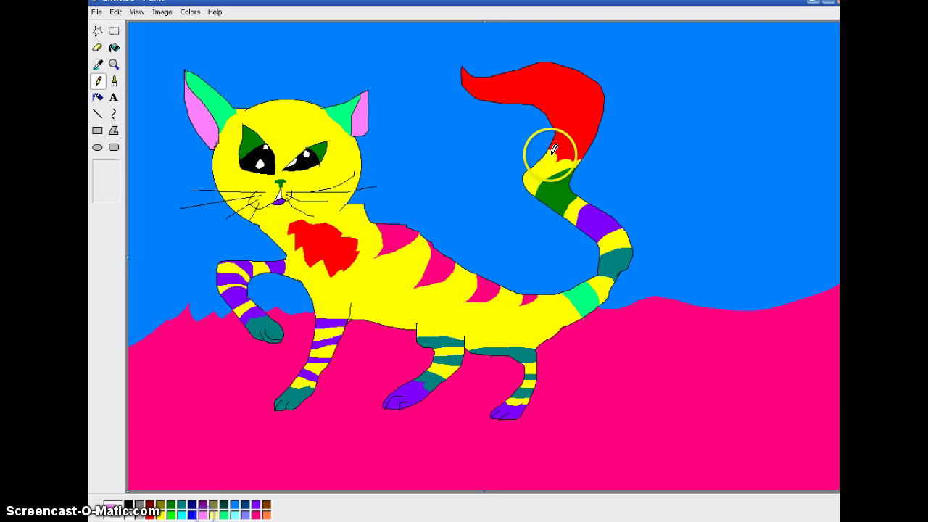
pyautogui.click(604, 157)
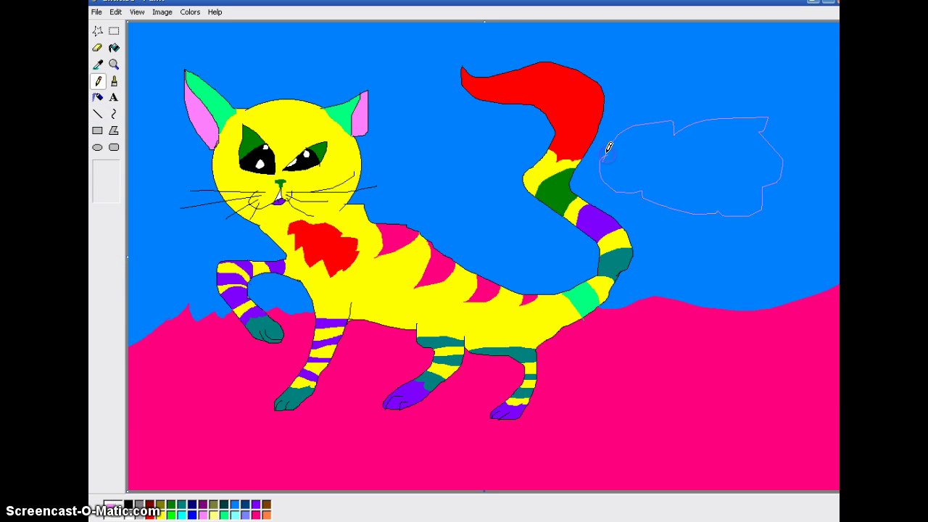
pyautogui.click(114, 47)
pyautogui.click(716, 171)
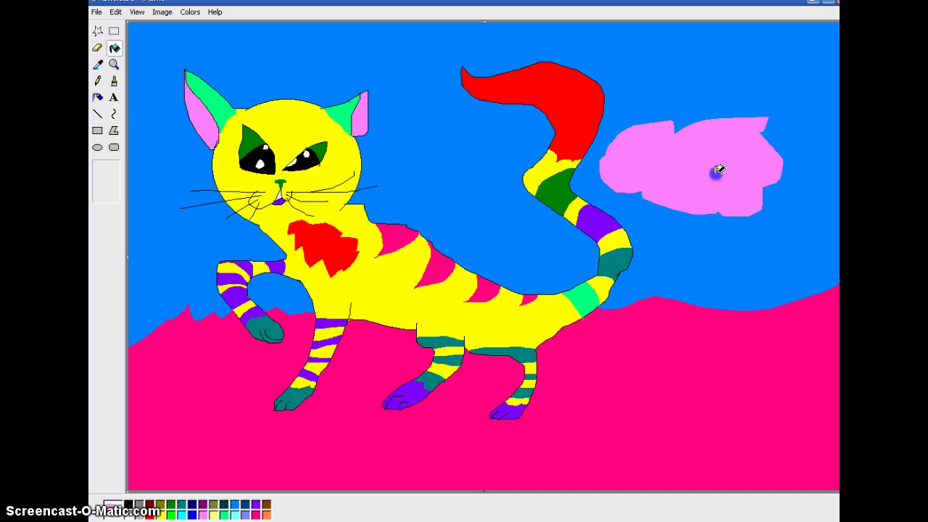
# Outline a light pink cloud above the cat's head between the ears and fill it with light pink.
pyautogui.click(98, 81)
pyautogui.moveTo(261, 74); pyautogui.dragTo(281, 47)
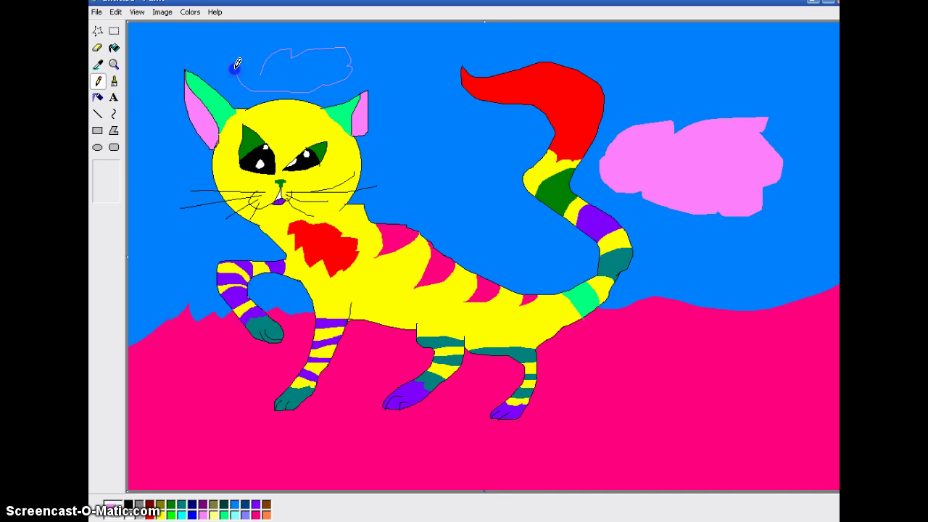
pyautogui.click(113, 47)
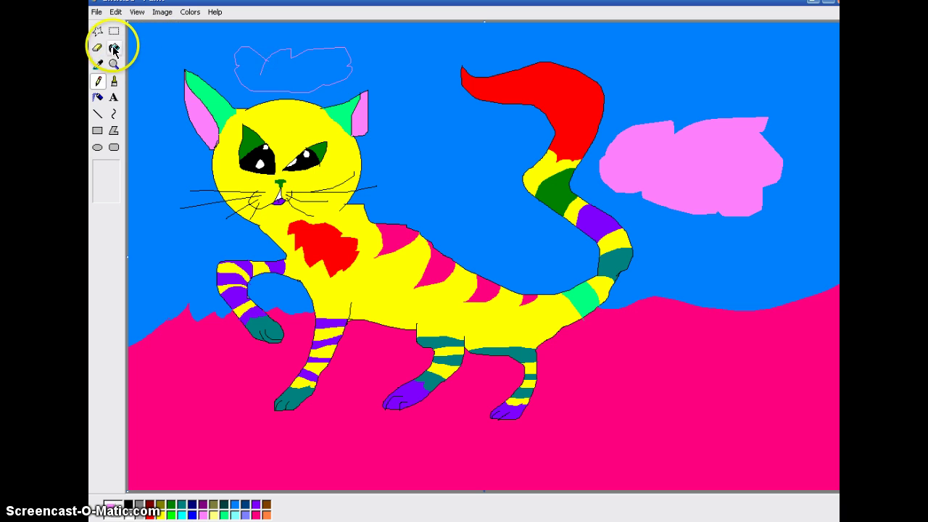
pyautogui.click(298, 70)
# Outline a small light pink cloud in front of the cat's face beside the whiskers and fill it with light pink.
pyautogui.click(98, 81)
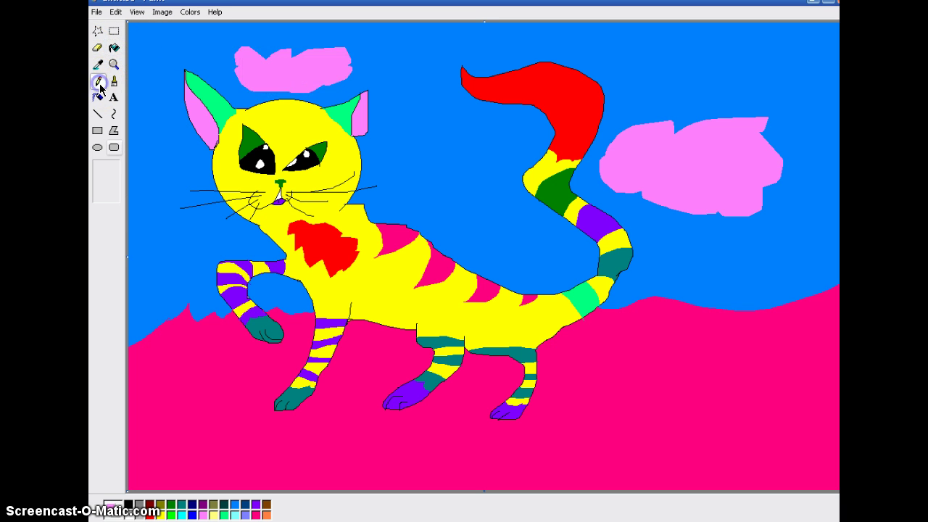
pyautogui.moveTo(150, 213); pyautogui.dragTo(174, 198)
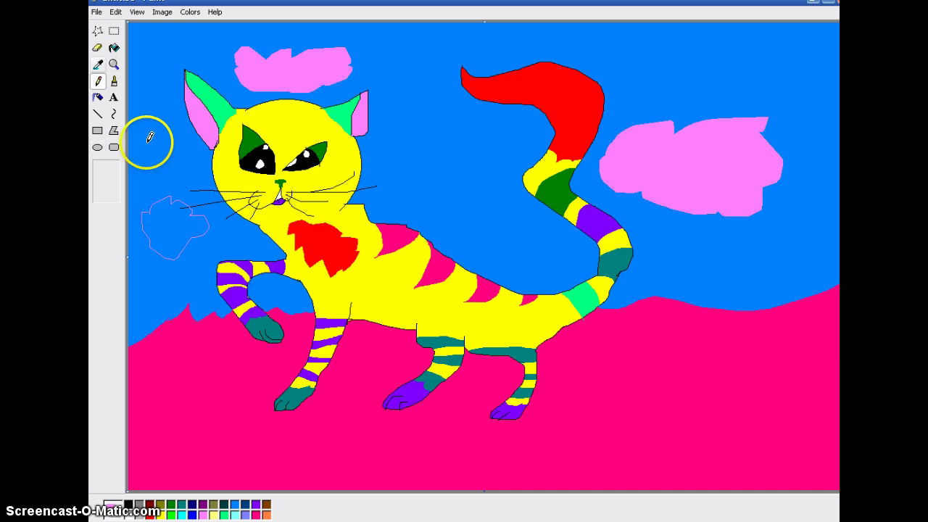
pyautogui.click(148, 209)
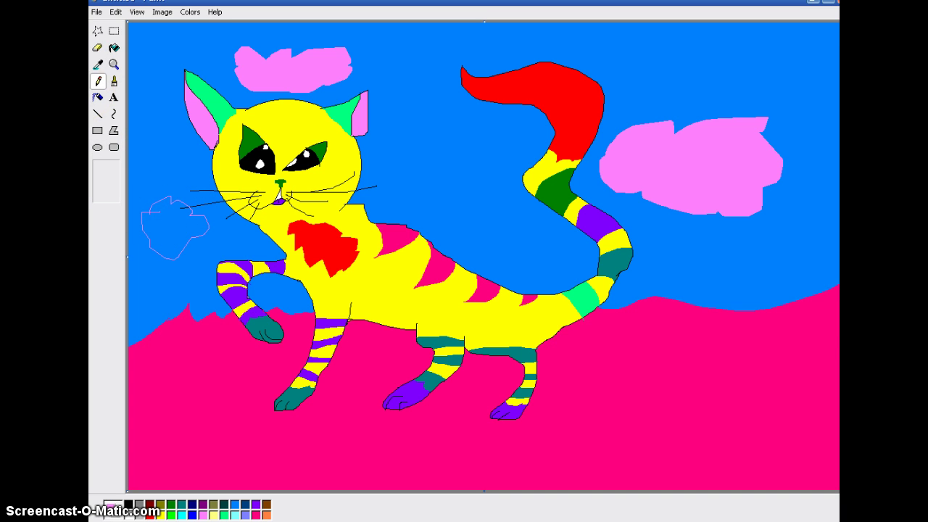
pyautogui.click(114, 47)
pyautogui.click(173, 230)
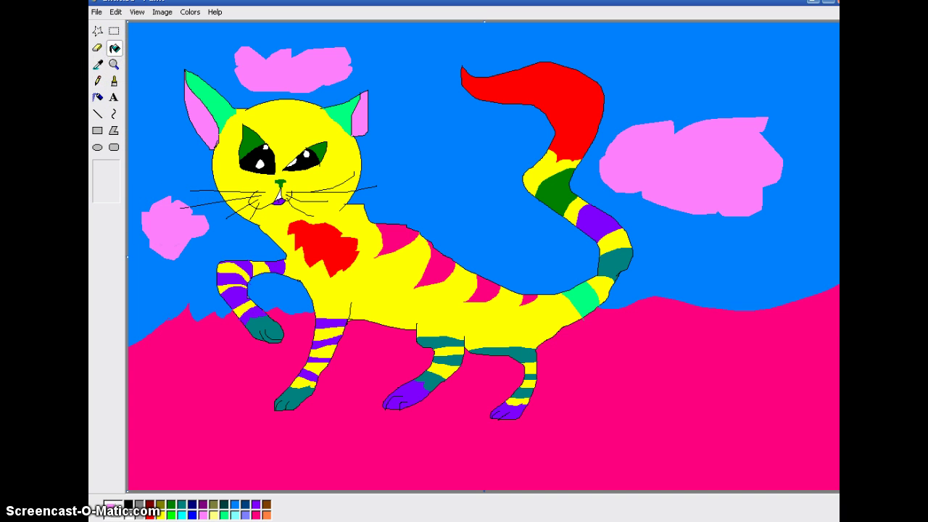
# Outline a light pink cloud passing behind the middle of the tail and fill its outer part with light pink.
pyautogui.click(98, 80)
pyautogui.click(549, 225)
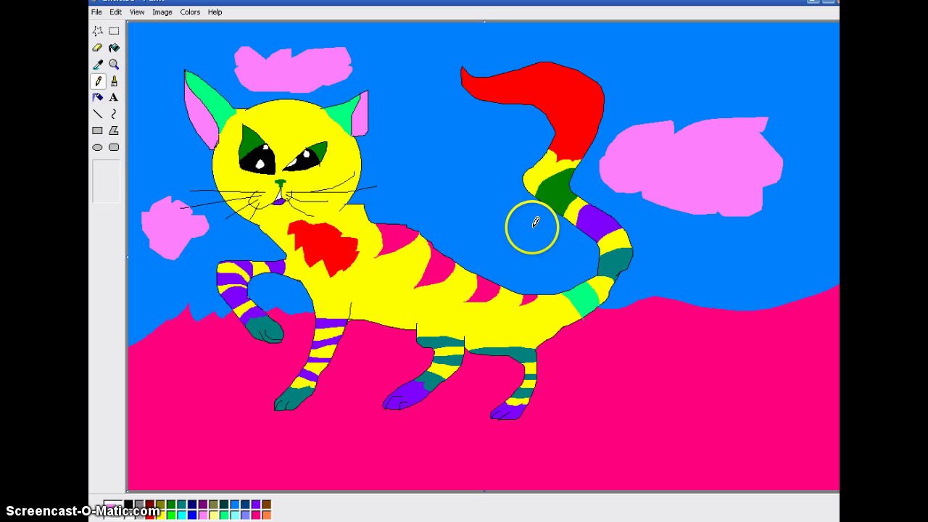
pyautogui.moveTo(534, 225)
pyautogui.mouseDown()
pyautogui.moveTo(562, 217)
pyautogui.moveTo(547, 210)
pyautogui.mouseUp()
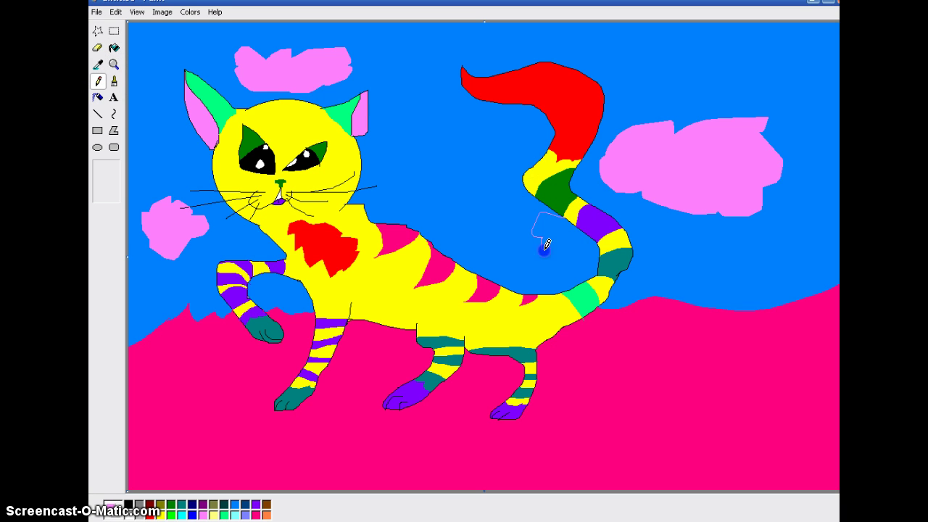
pyautogui.click(617, 209)
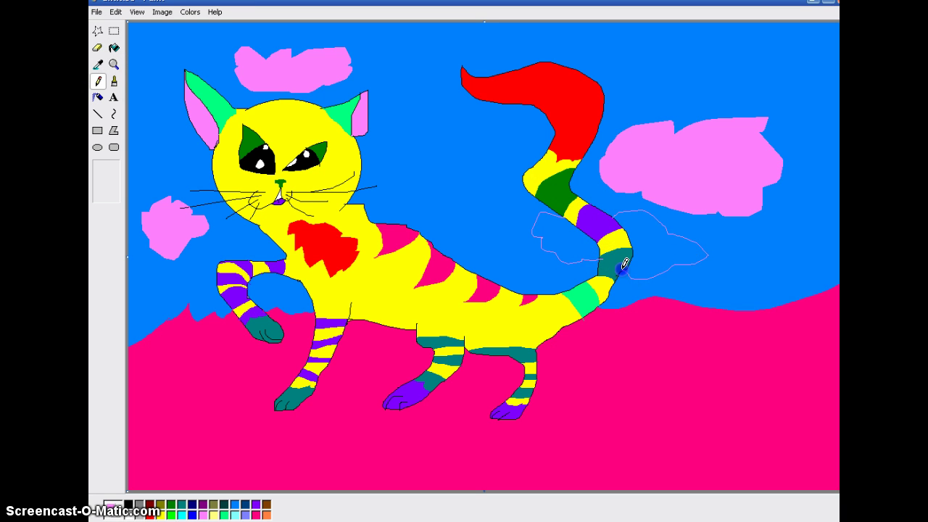
pyautogui.click(114, 47)
pyautogui.click(668, 252)
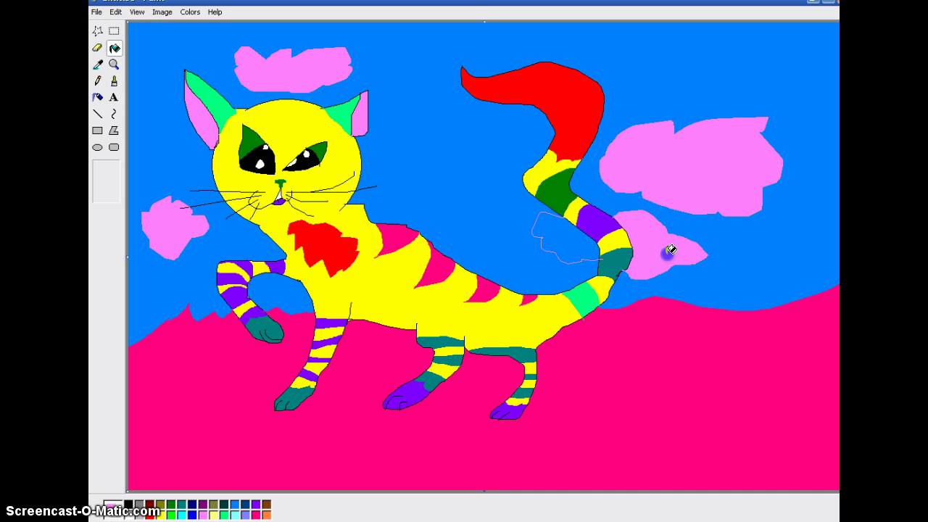
pyautogui.click(575, 227)
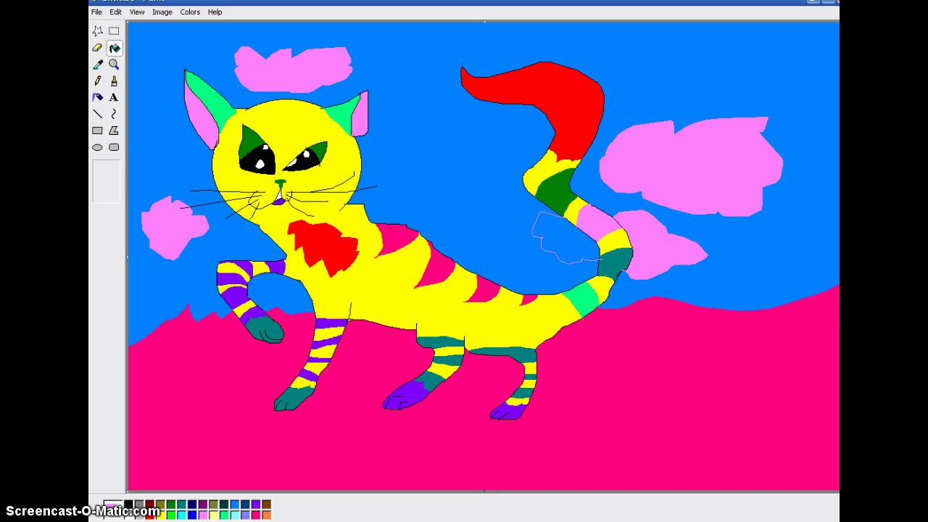
pyautogui.click(116, 11)
pyautogui.click(119, 26)
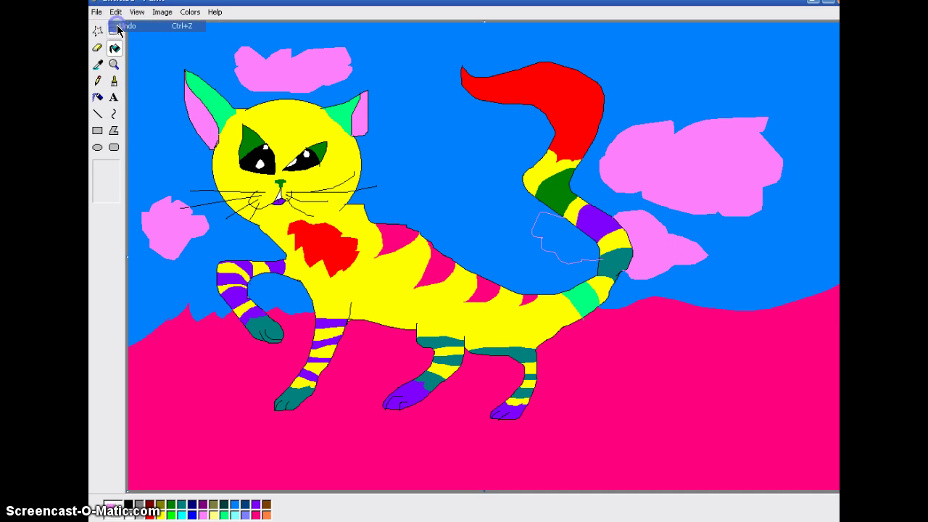
# Fill the inner part of the cloud behind the tail, on the side facing the cat's back, with light pink.
pyautogui.click(546, 224)
pyautogui.click(462, 363)
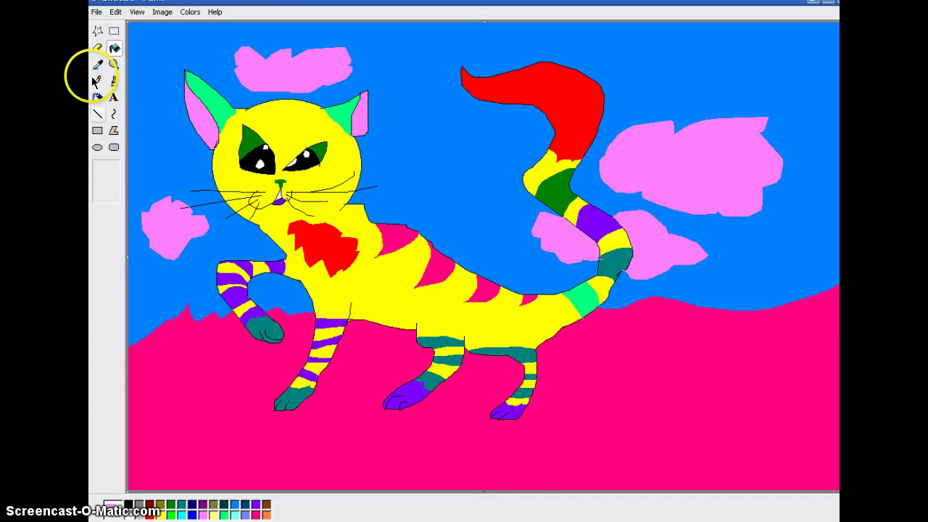
# Write "Yolo!" in dark purple with the brush on the pink ground beside the front paws.
pyautogui.click(112, 82)
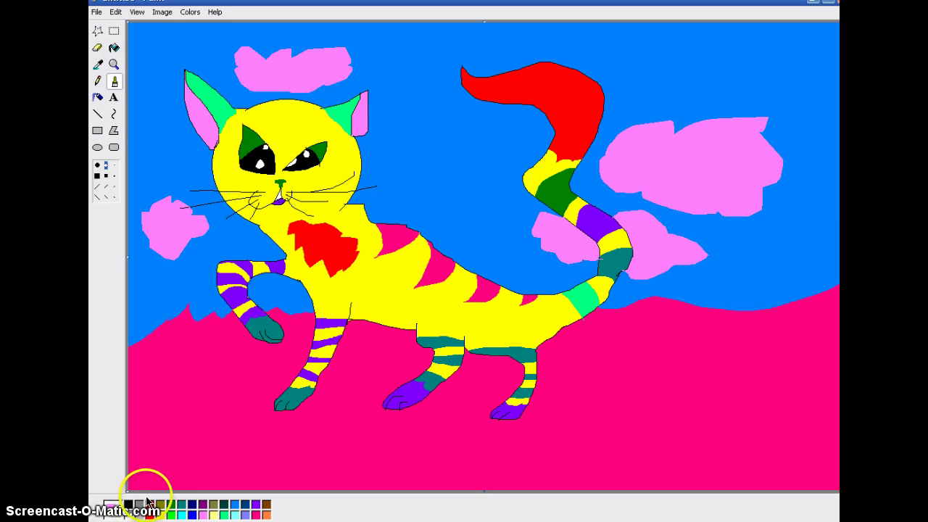
pyautogui.click(205, 507)
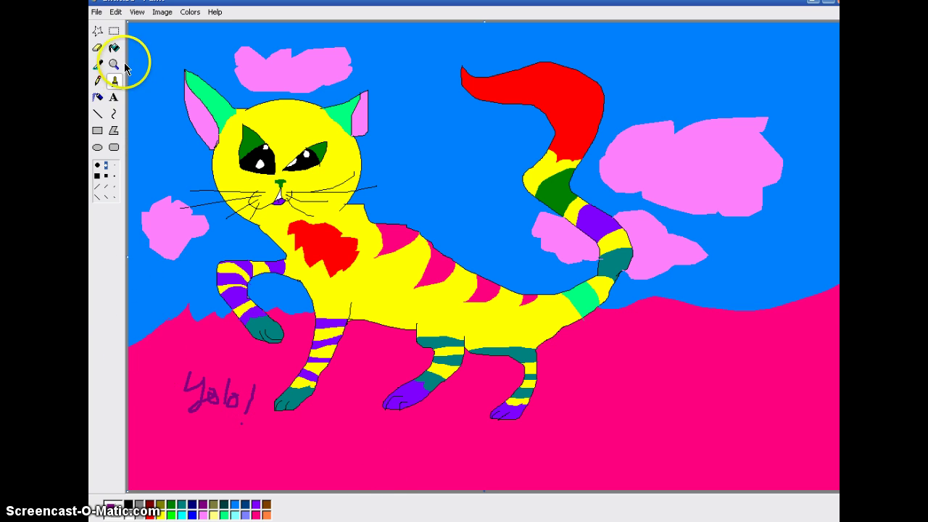
# Undo the exclamation mark and the last "o" of the purple lettering.
pyautogui.click(115, 12)
pyautogui.click(120, 26)
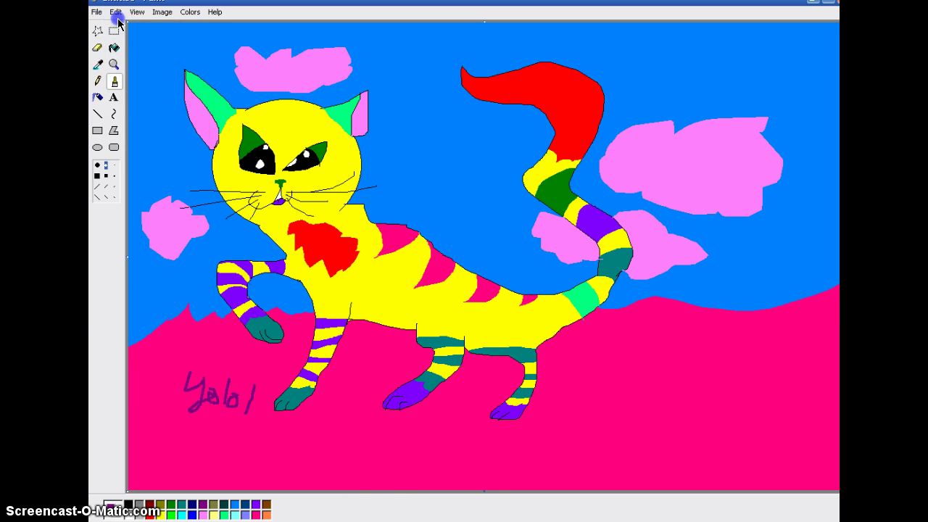
pyautogui.click(115, 12)
pyautogui.click(120, 26)
pyautogui.click(115, 12)
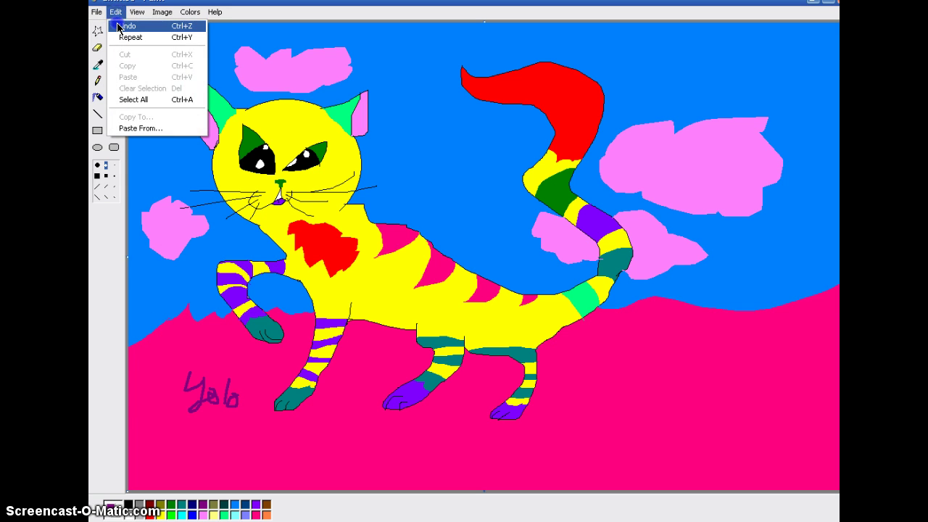
pyautogui.click(119, 26)
pyautogui.click(116, 12)
pyautogui.click(116, 11)
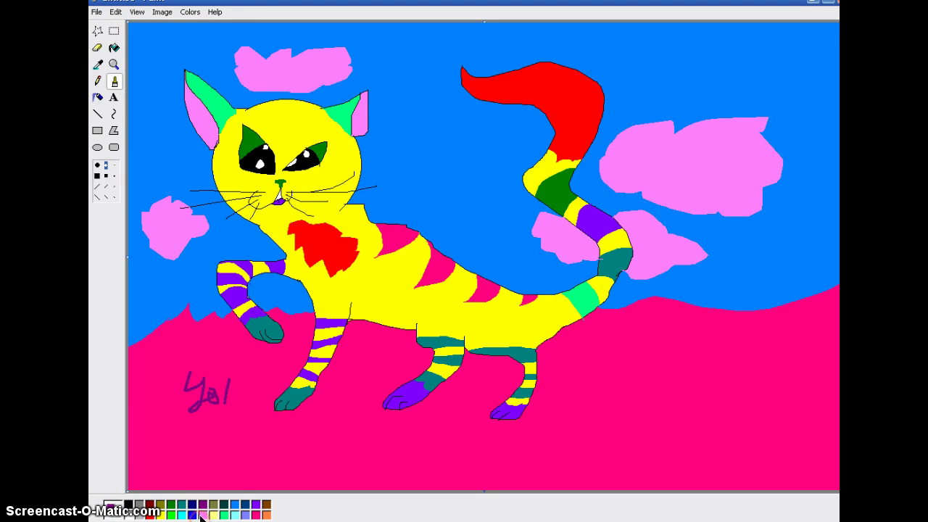
# Set hot pink as the eraser colour and switch to the eraser to remove the remaining purple lettering.
pyautogui.click(258, 506)
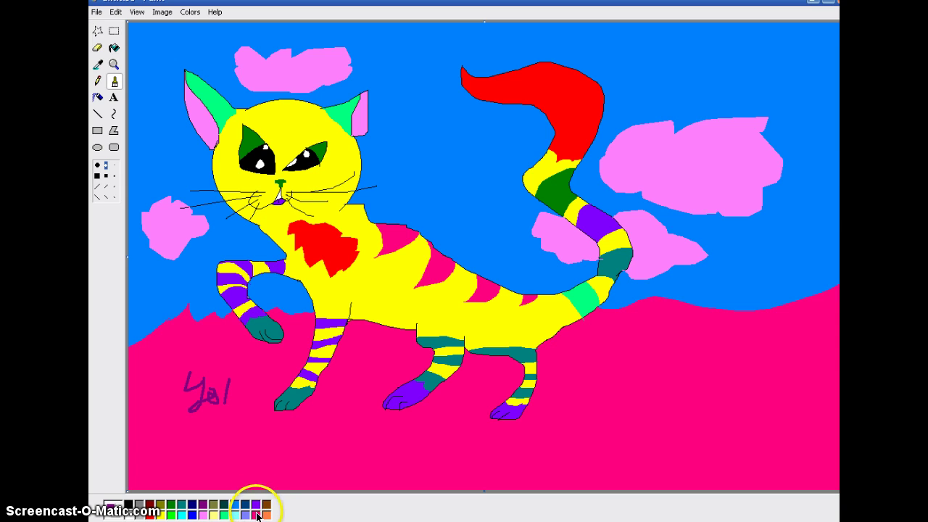
pyautogui.click(234, 379)
pyautogui.click(99, 48)
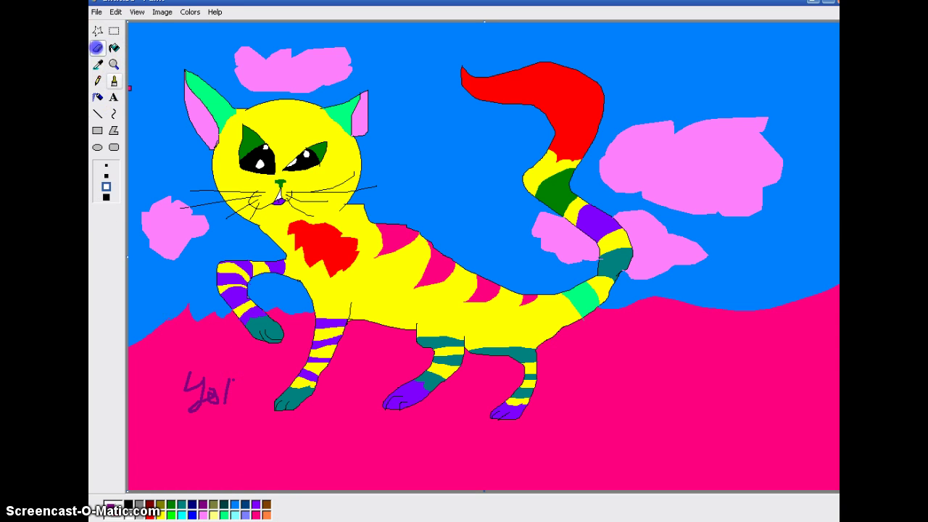